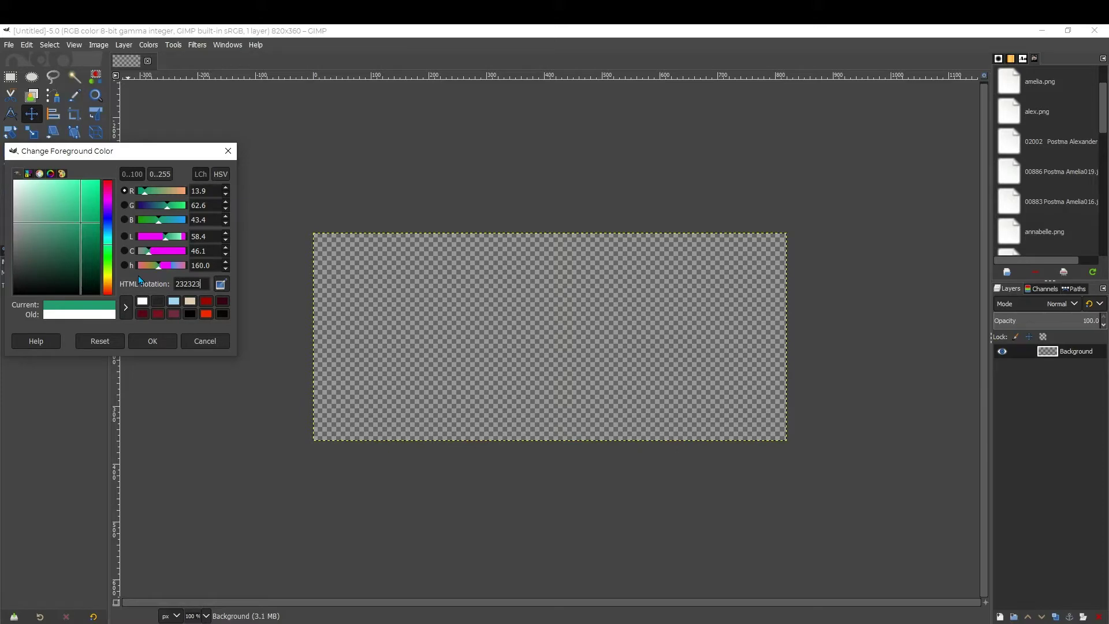
Set the foreground color to 232323 and swap colors so that white is foreground and 232323 is background
key(Return)
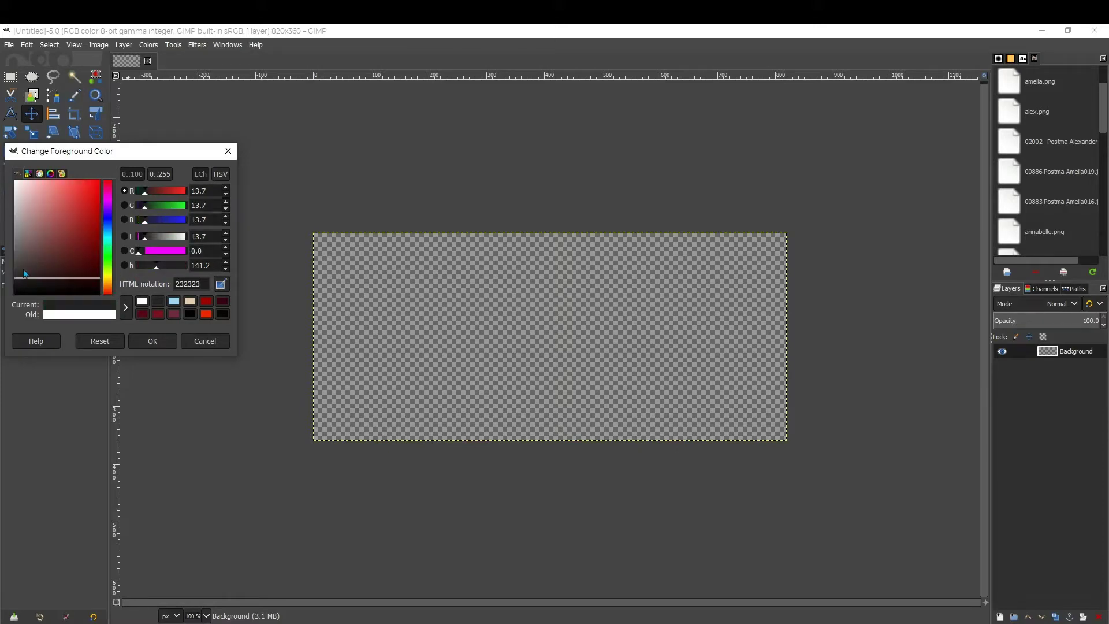
click(152, 340)
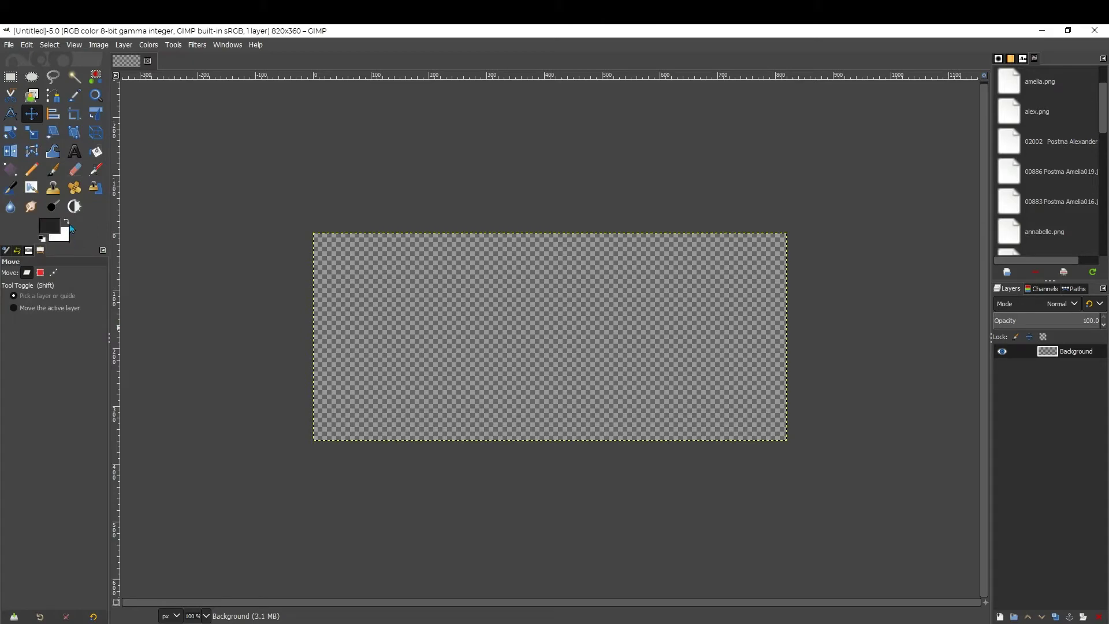
click(69, 222)
click(52, 226)
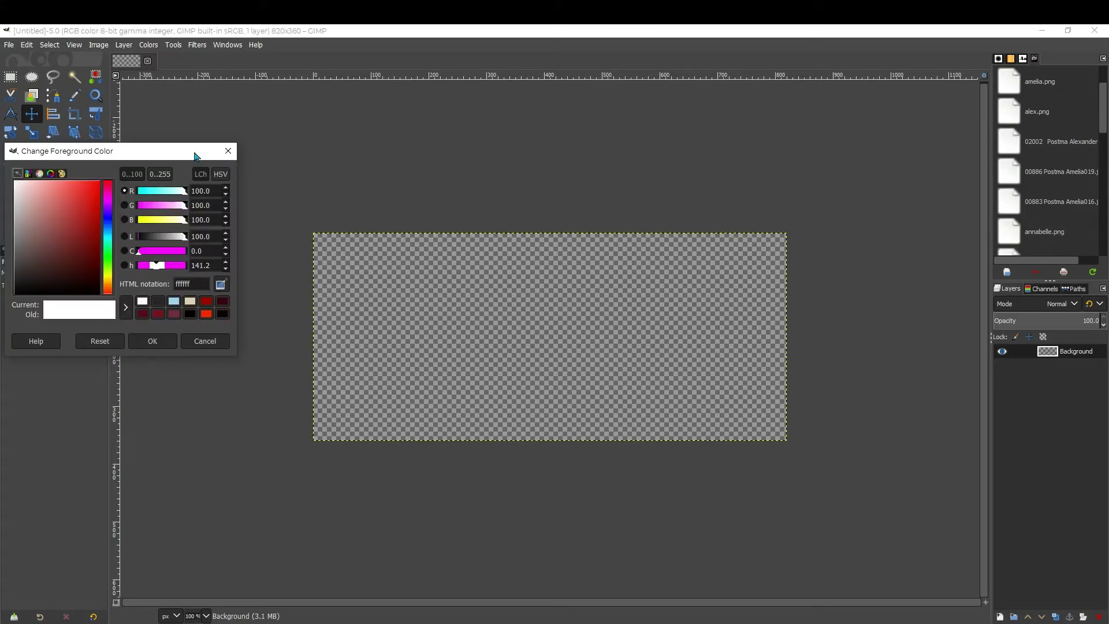
click(227, 152)
click(68, 222)
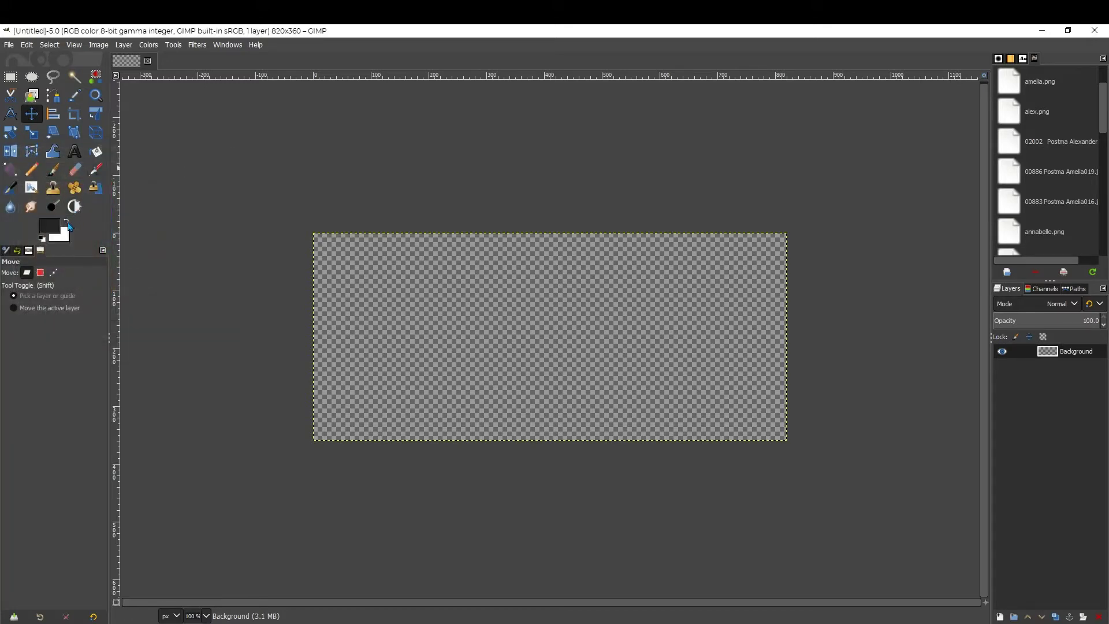
click(67, 223)
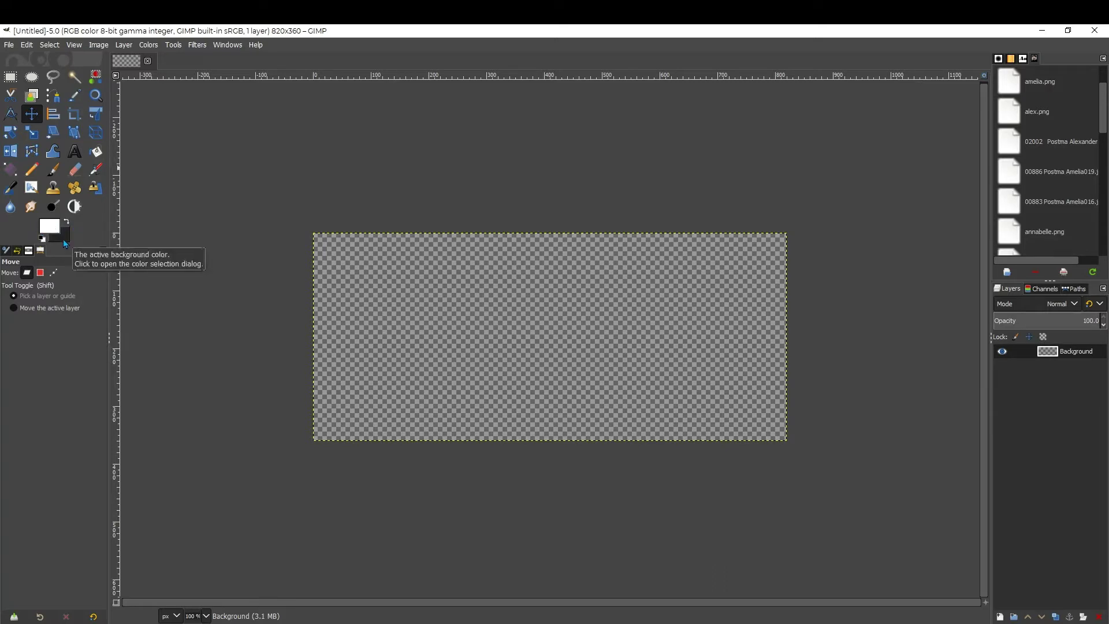
Activate the Gradient tool with the FG to BG (RGB) gradient
click(11, 173)
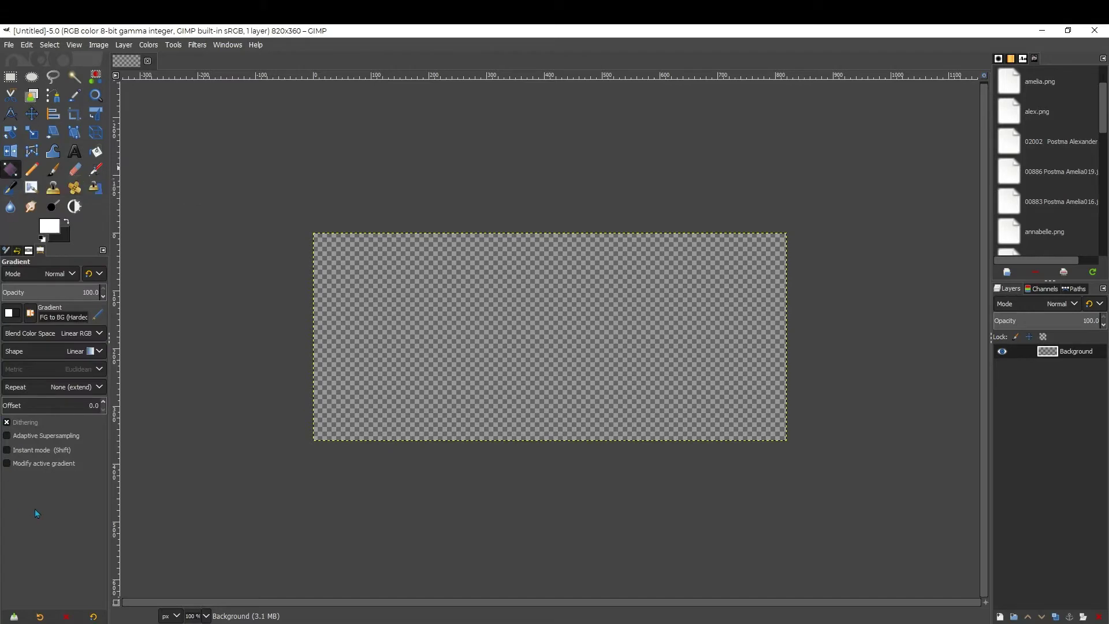
click(13, 320)
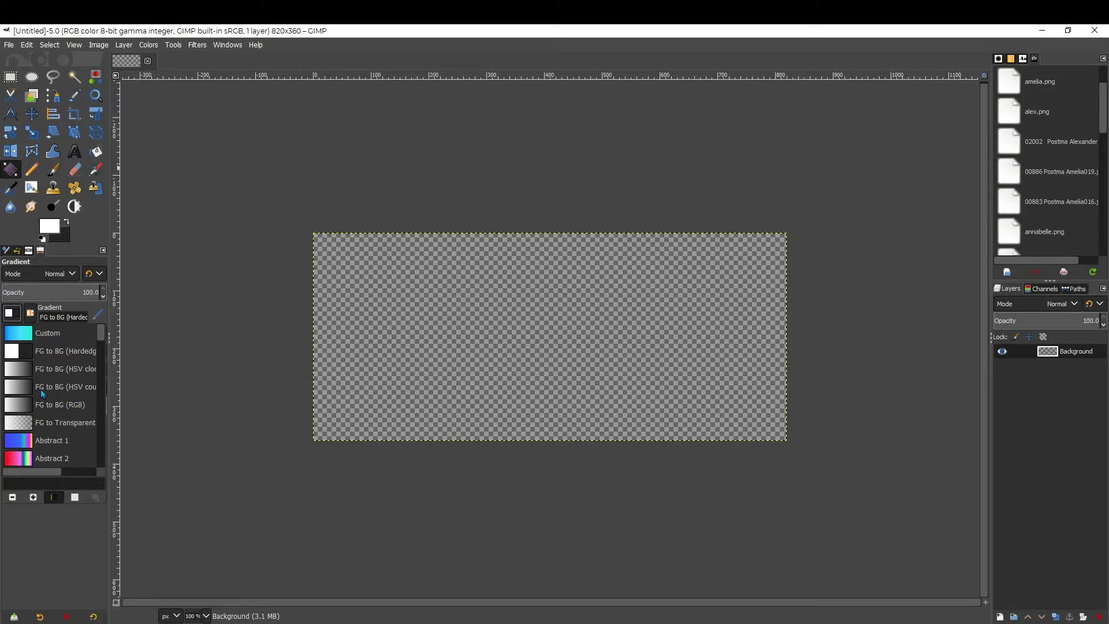
double_click(19, 406)
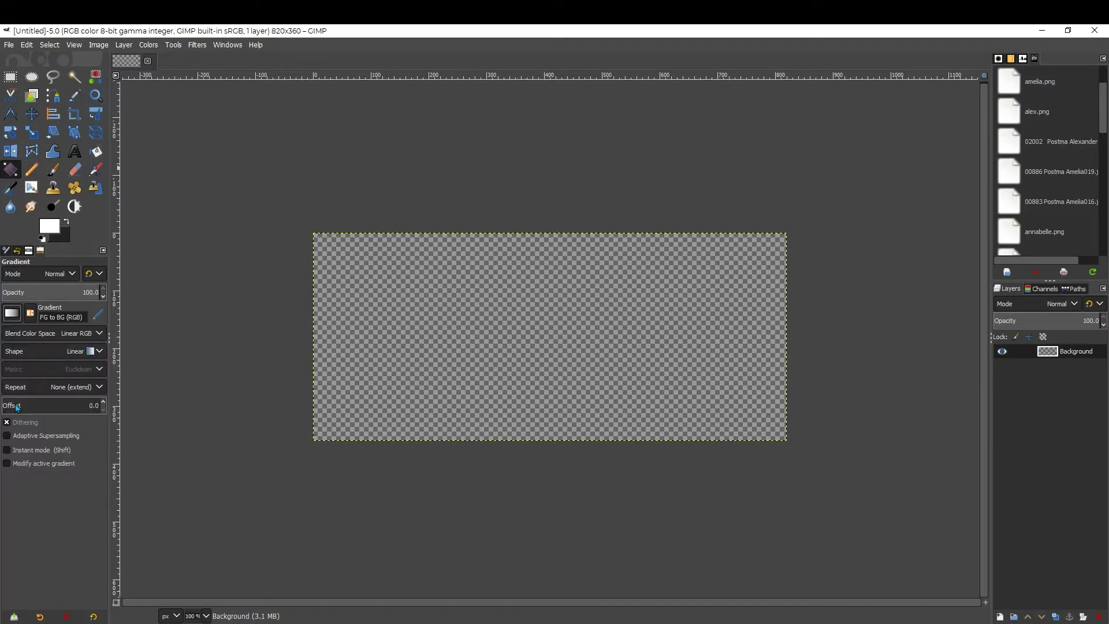
Try a Brushed Aluminium linear gradient running down the middle of the canvas, about 373 px long, and discard it
click(13, 318)
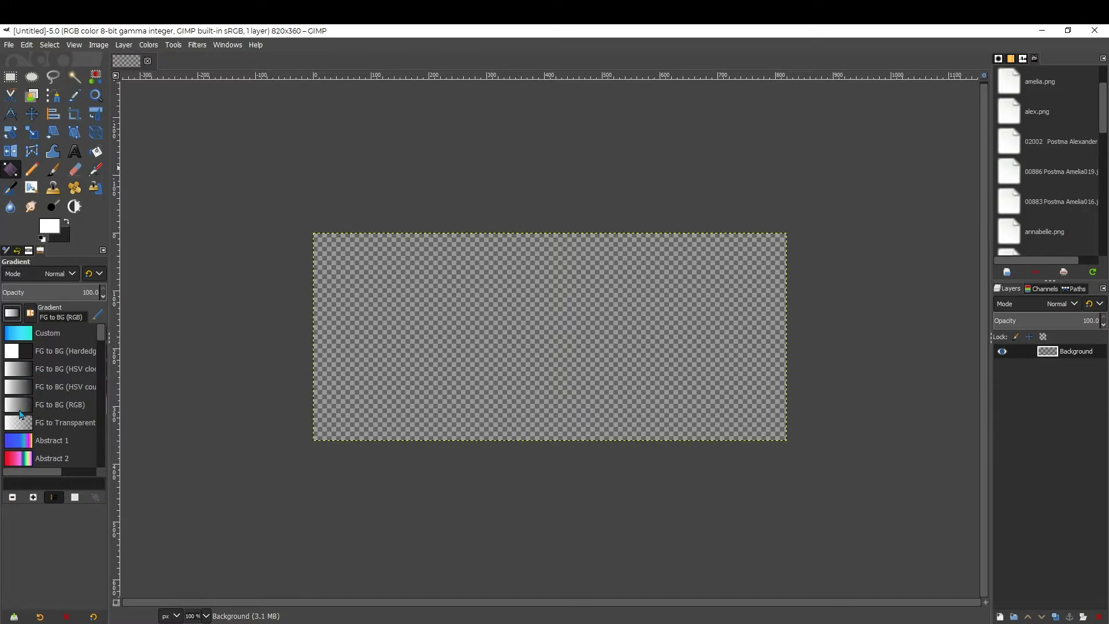
scroll(21, 414, down, 2)
scroll(20, 414, down, 2)
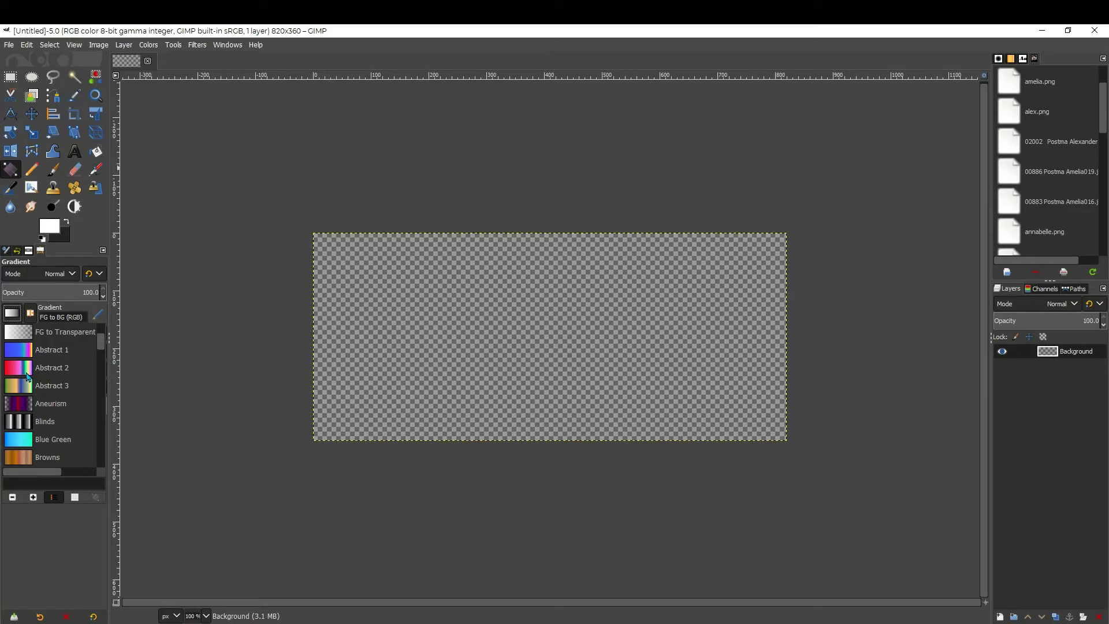
scroll(26, 376, down, 1)
scroll(26, 358, down, 1)
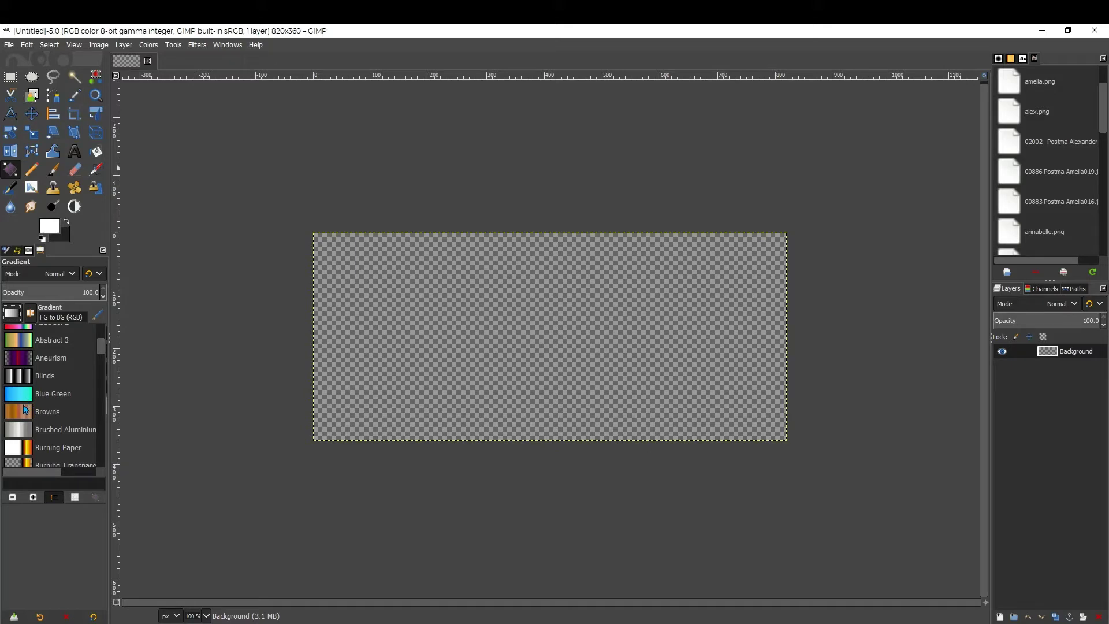
click(20, 431)
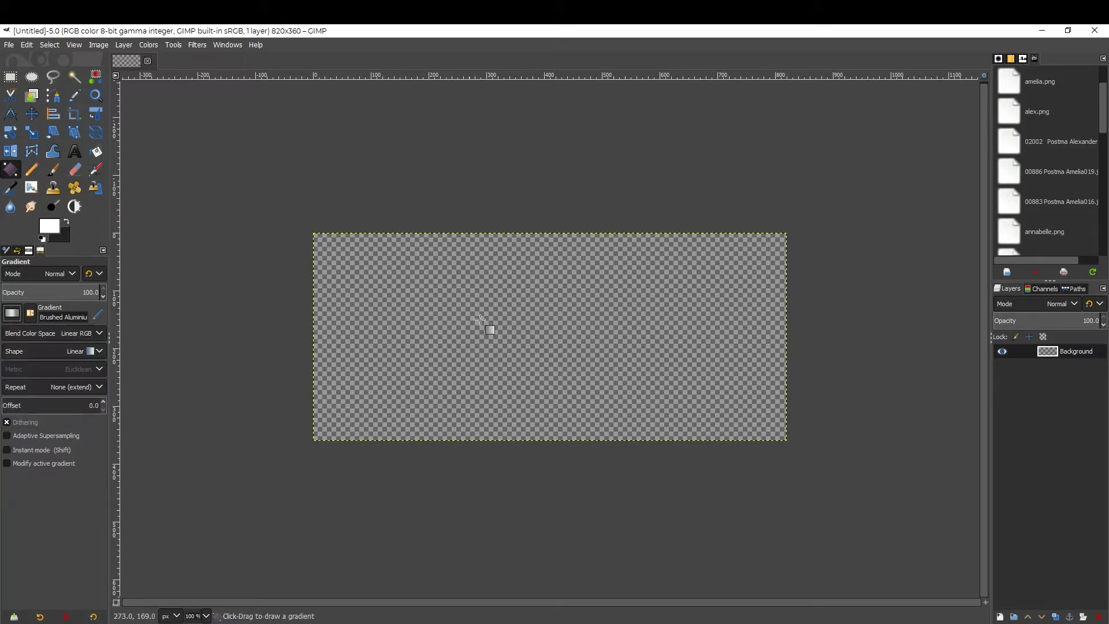
mouse_move(540, 235)
mouse_down()
mouse_move(555, 326)
mouse_move(556, 430)
mouse_move(545, 450)
mouse_up()
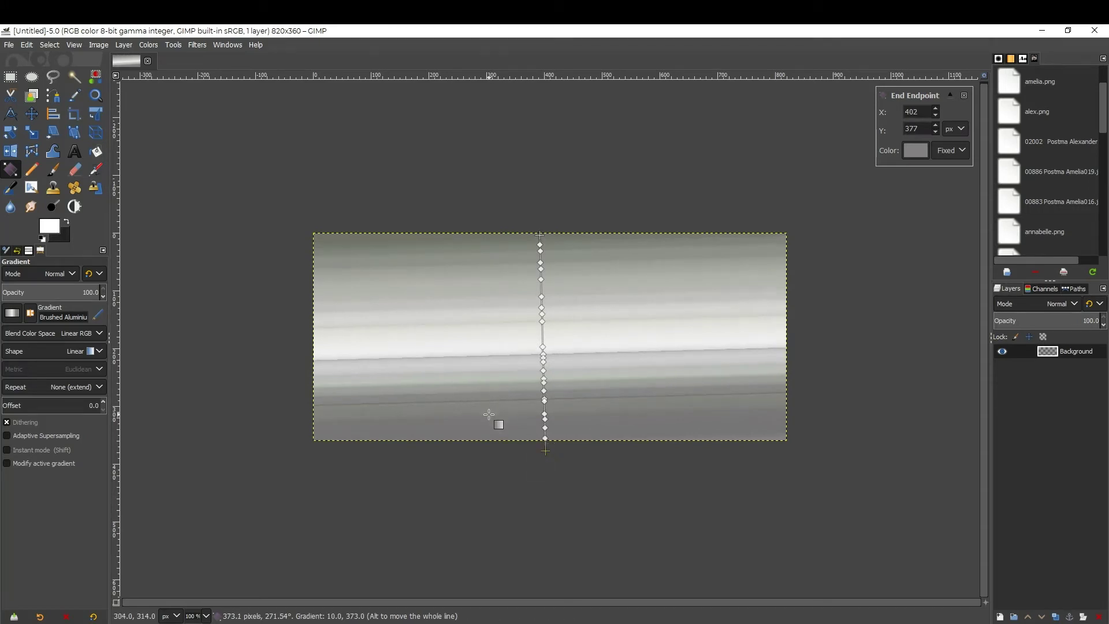
key(Escape)
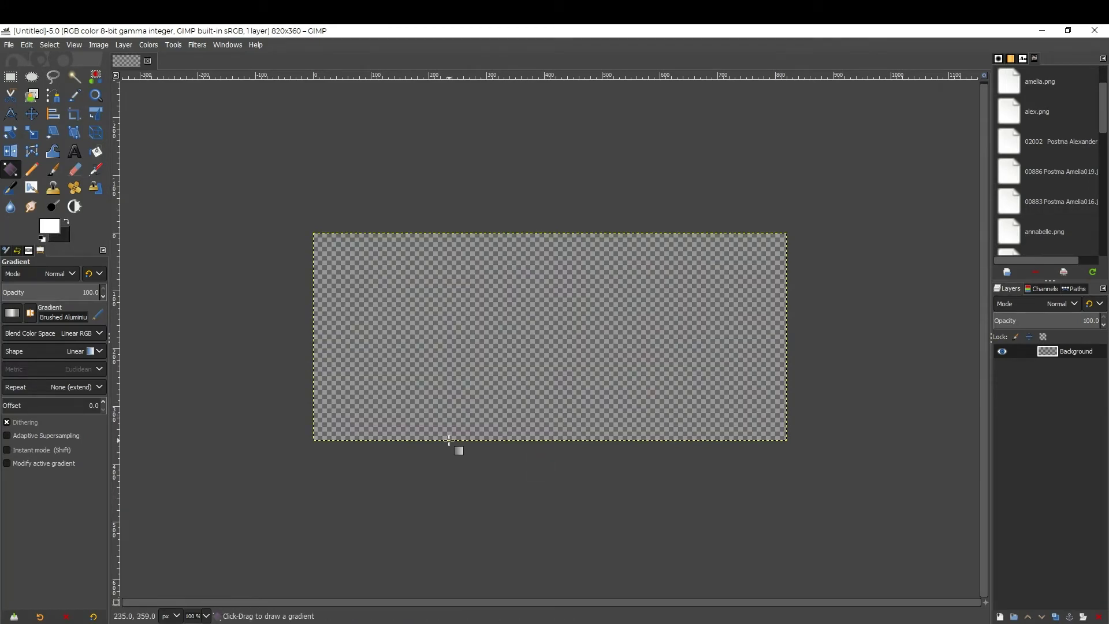
Fill the canvas with a vertical linear Caribbean Blues gradient about 497 px long, extending beyond the upper and lower canvas edges
click(12, 314)
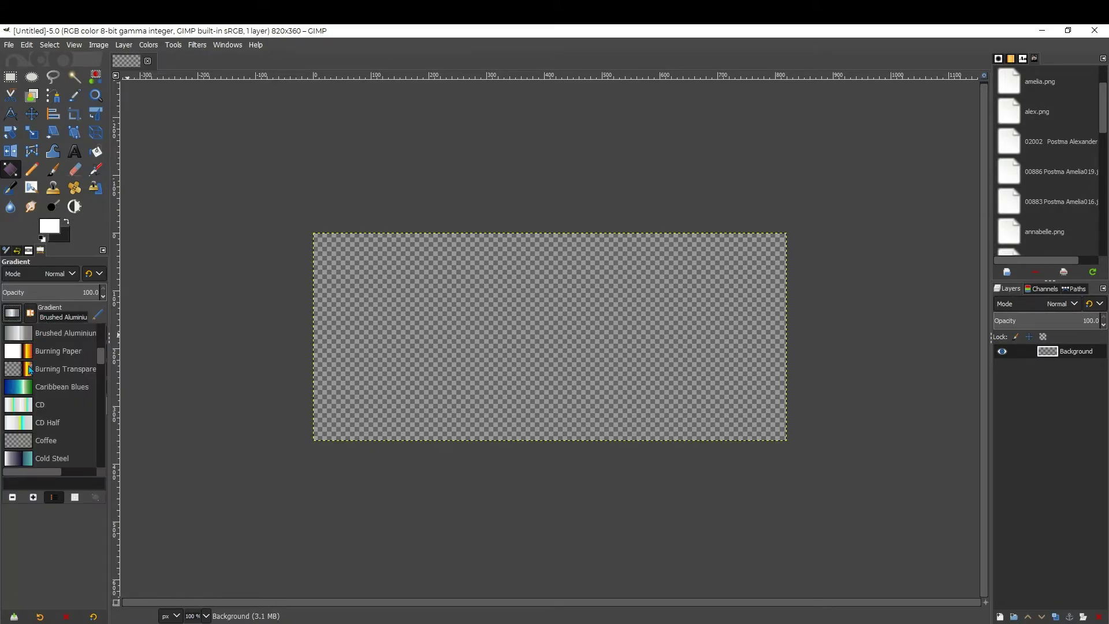
click(26, 393)
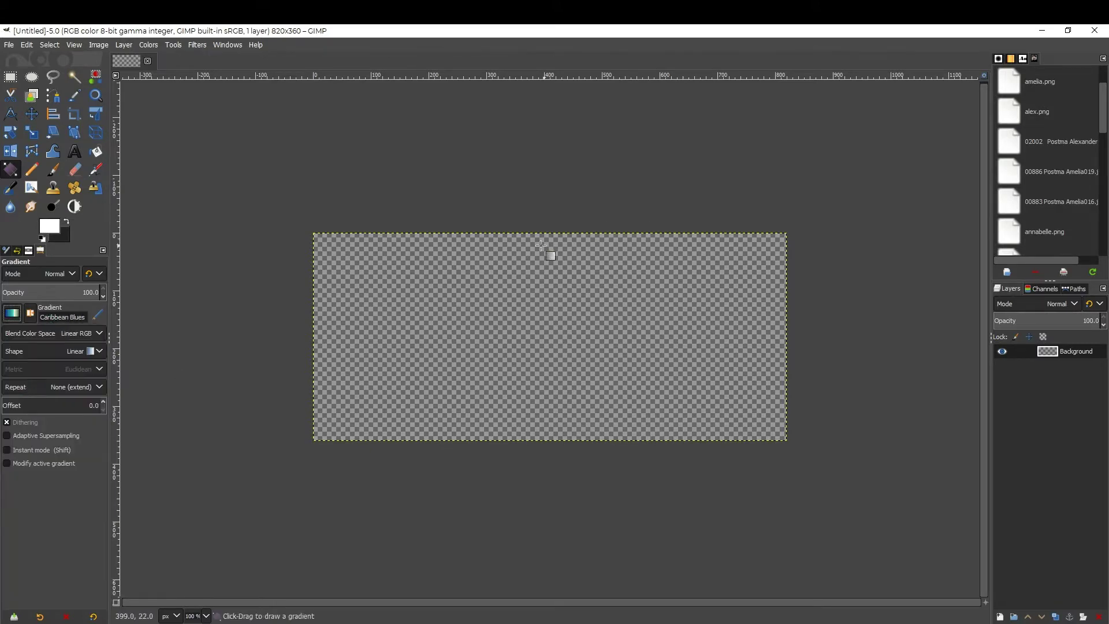
mouse_move(544, 184)
mouse_down()
mouse_move(572, 399)
mouse_move(564, 483)
mouse_move(549, 455)
mouse_move(547, 477)
mouse_up()
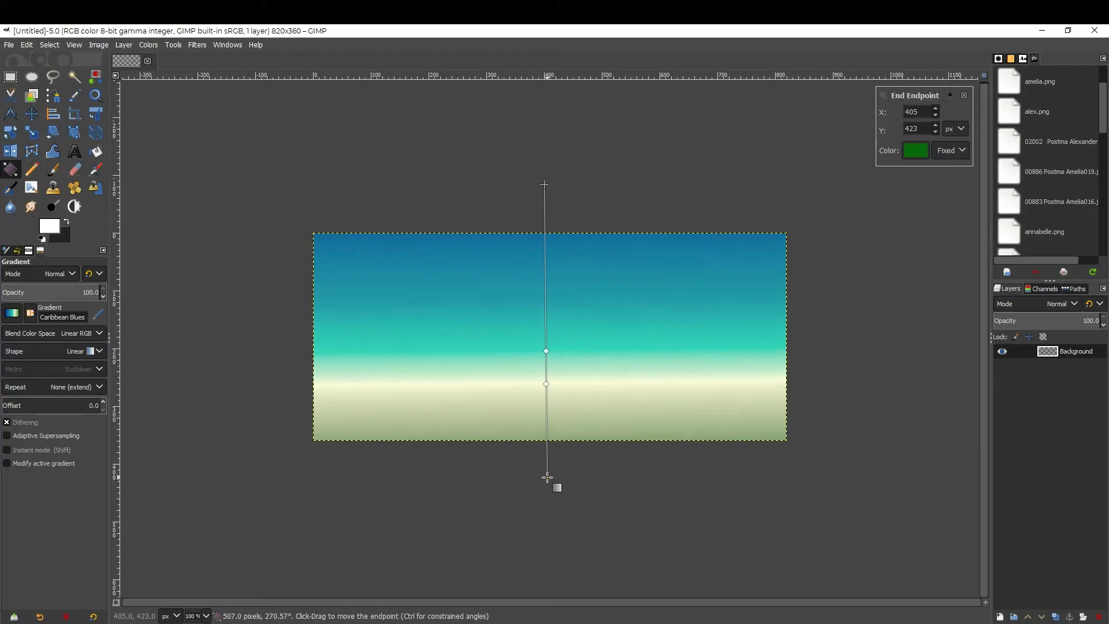
mouse_move(544, 185)
mouse_down()
mouse_move(483, 235)
mouse_move(610, 239)
mouse_move(545, 189)
mouse_up()
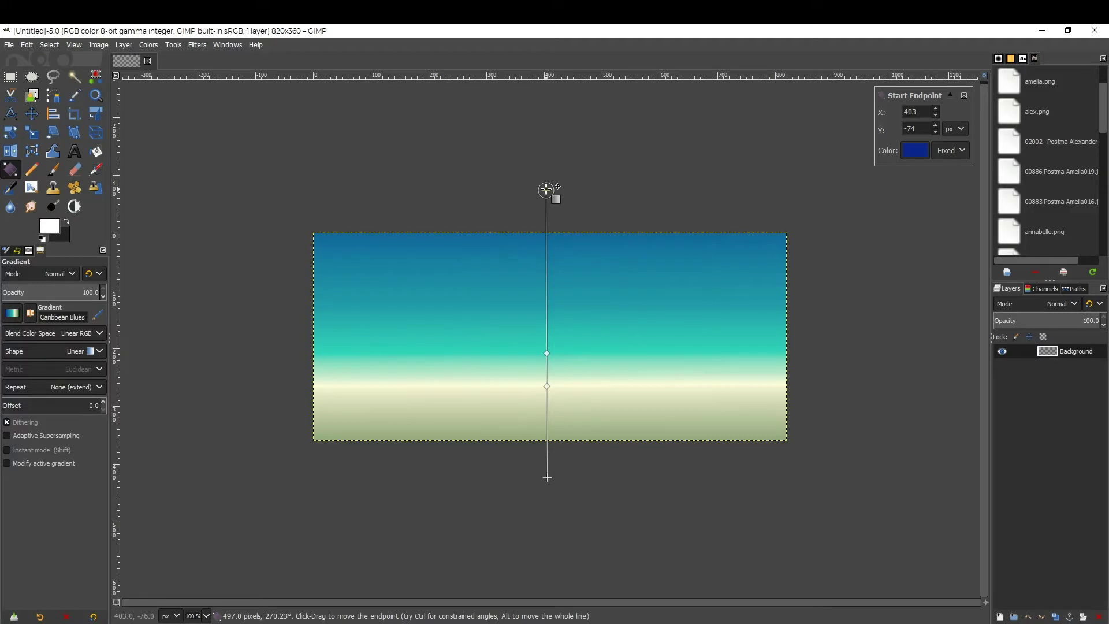
key(Return)
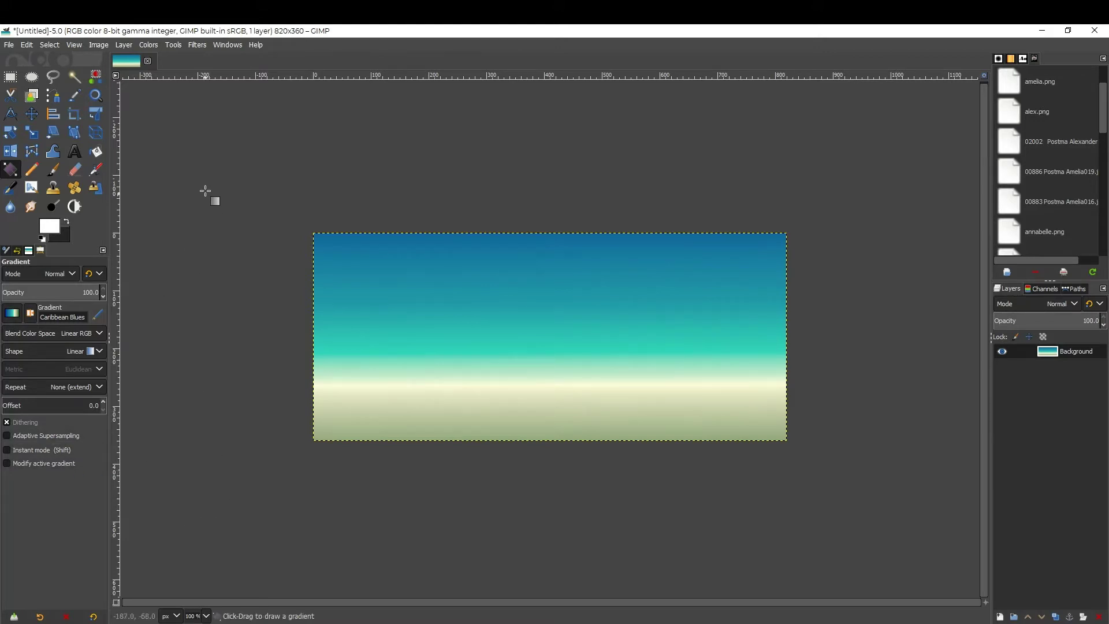
Start the artistic Cubism filter on the gradient layer and set its background color to turquoise 5cfff0
click(196, 45)
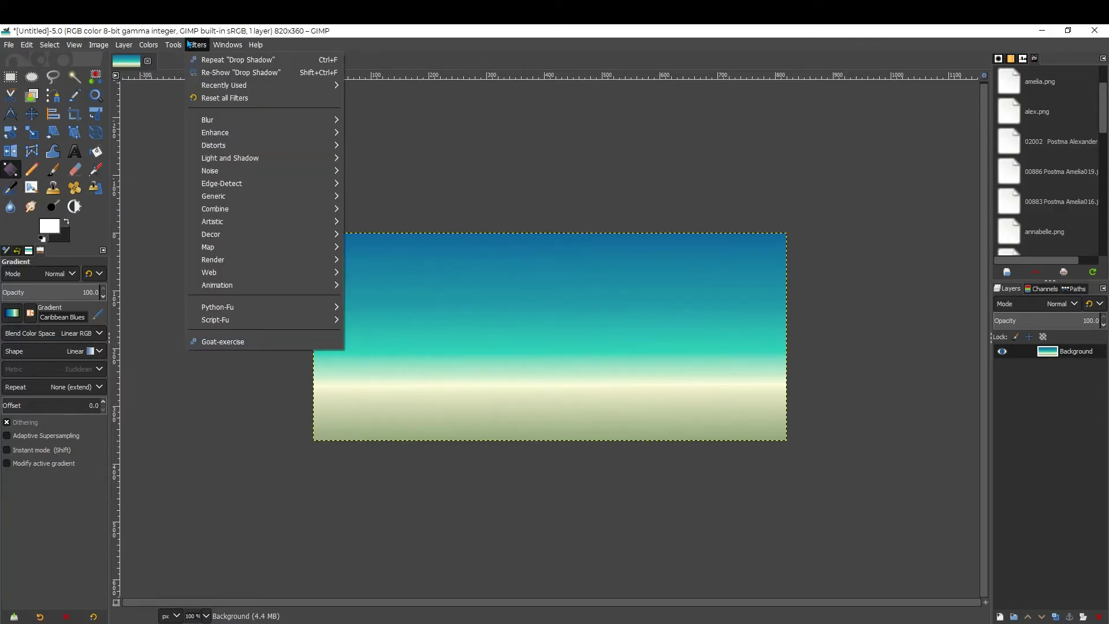
mouse_move(216, 134)
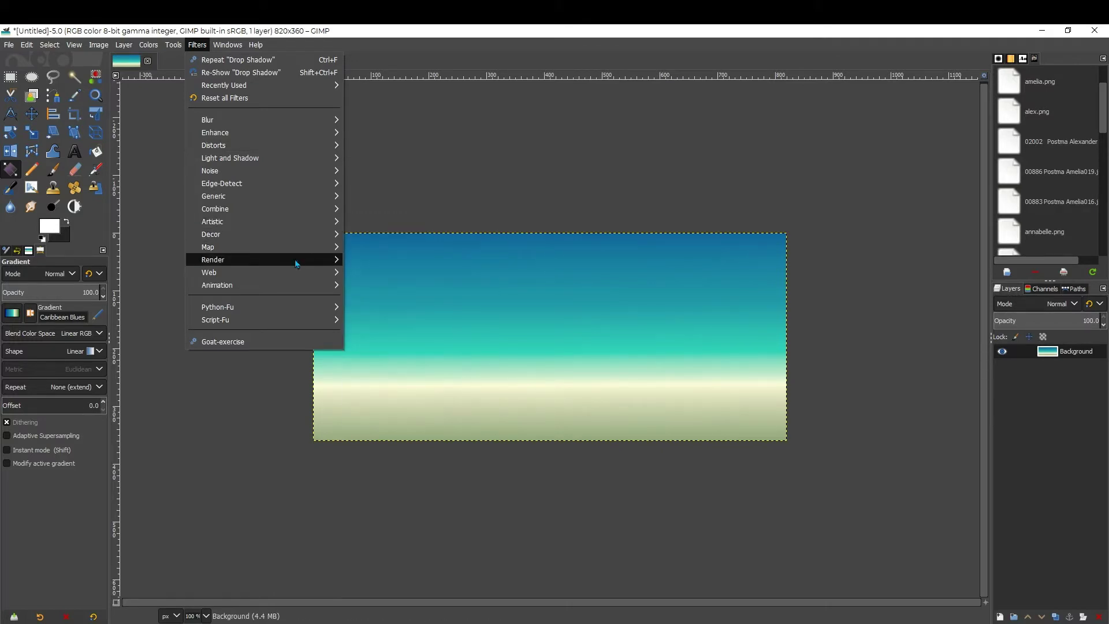
mouse_move(293, 259)
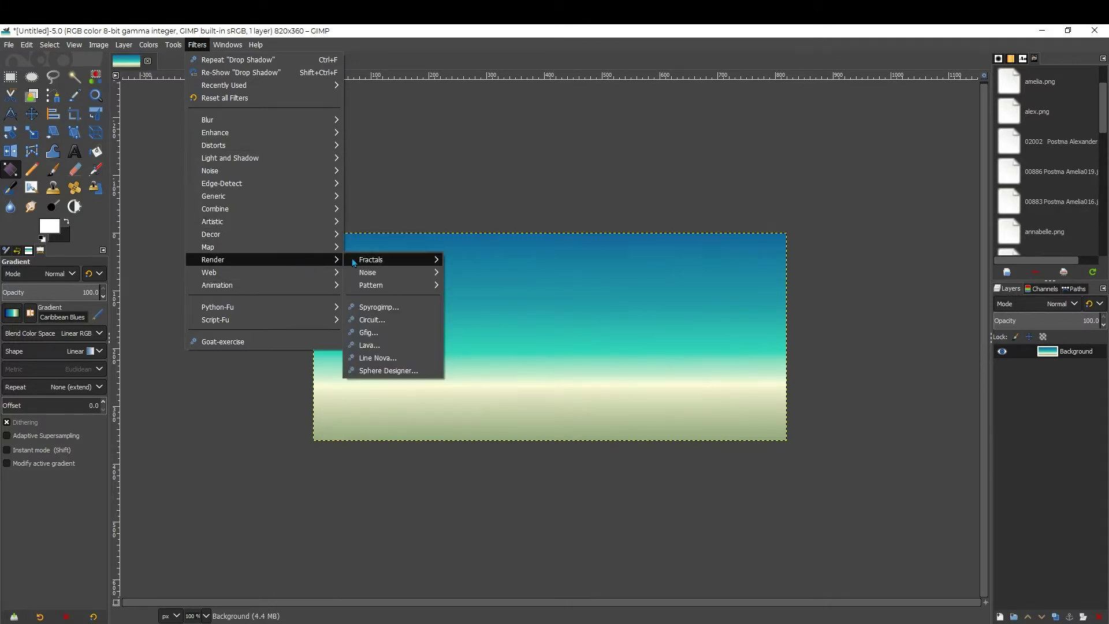
mouse_move(391, 263)
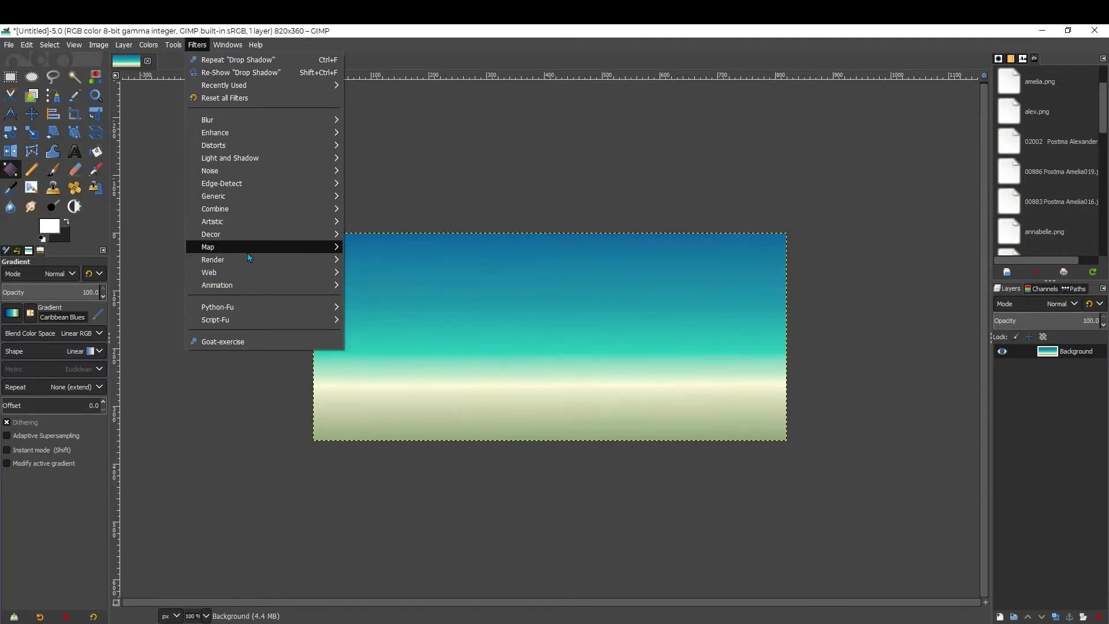
mouse_move(247, 227)
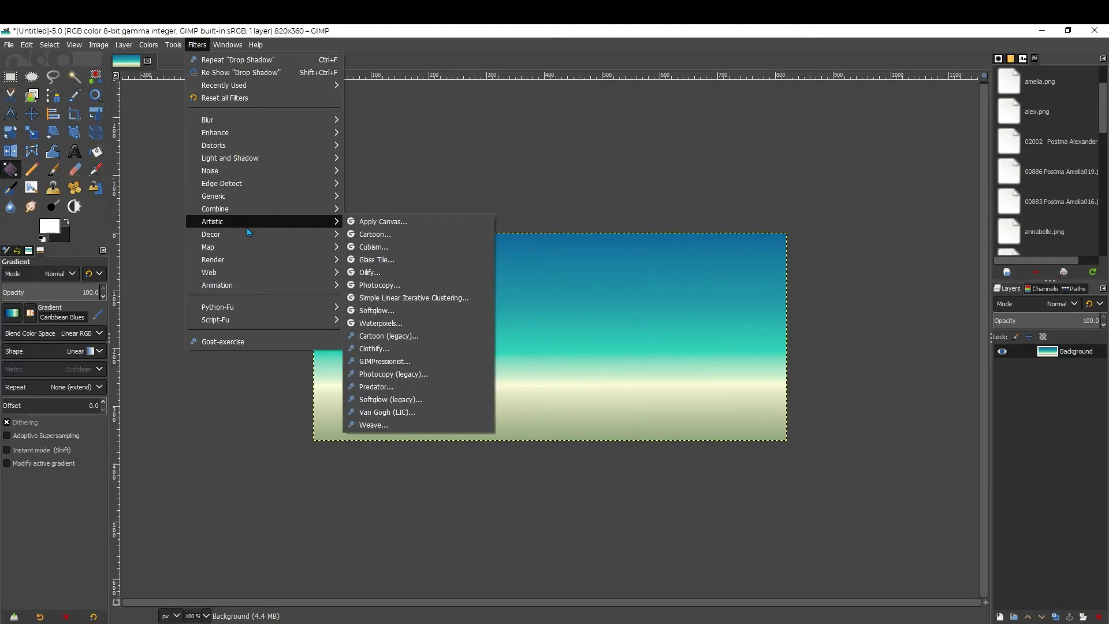
click(385, 251)
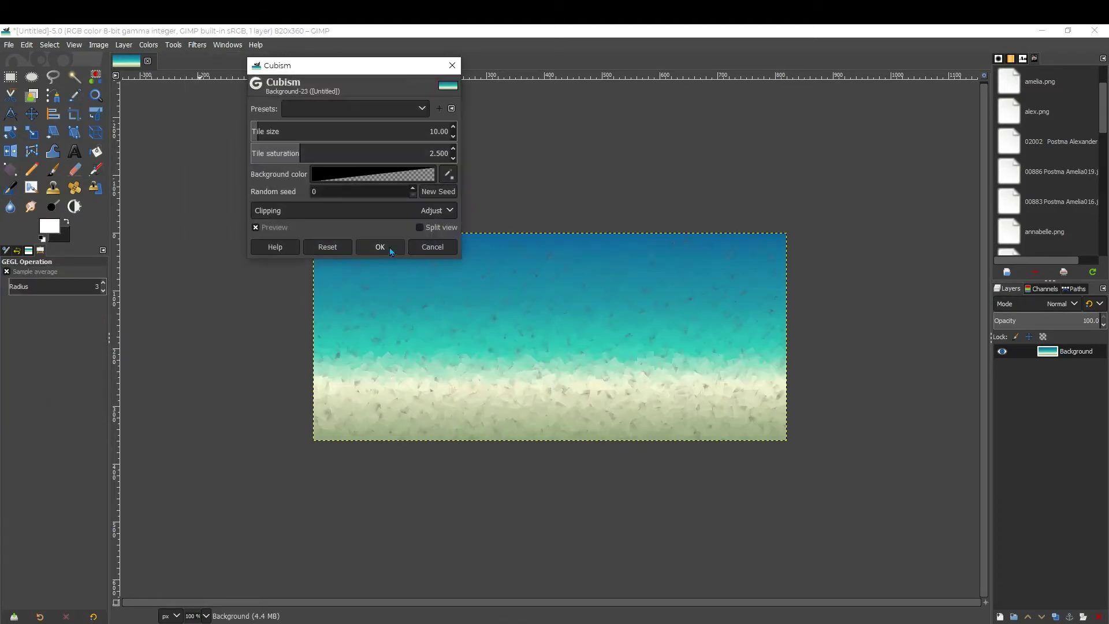
click(317, 172)
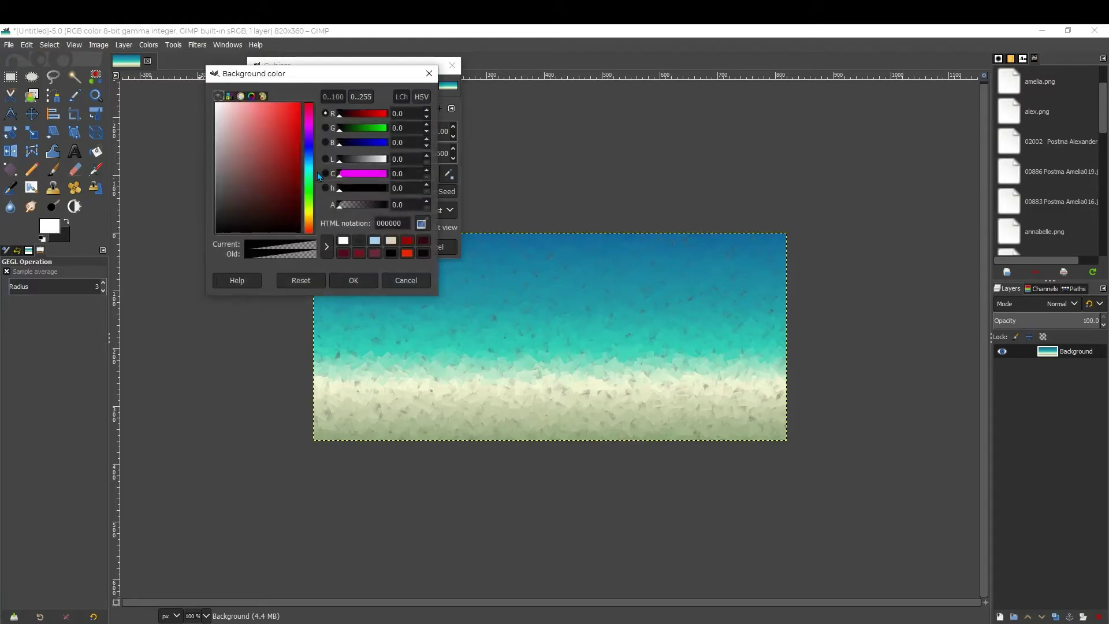
drag(261, 166, 225, 91)
mouse_move(309, 130)
mouse_down()
mouse_move(309, 185)
mouse_move(308, 170)
mouse_up()
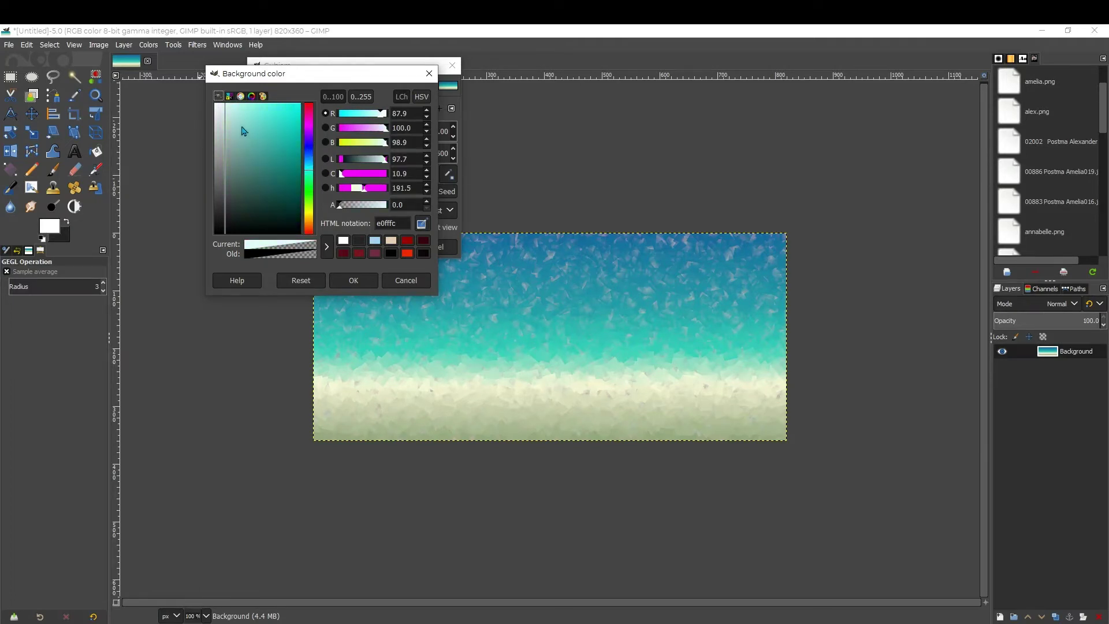
mouse_move(242, 128)
mouse_down()
mouse_move(206, 96)
mouse_move(290, 104)
mouse_move(203, 90)
mouse_move(223, 111)
mouse_move(290, 106)
mouse_move(271, 97)
mouse_up()
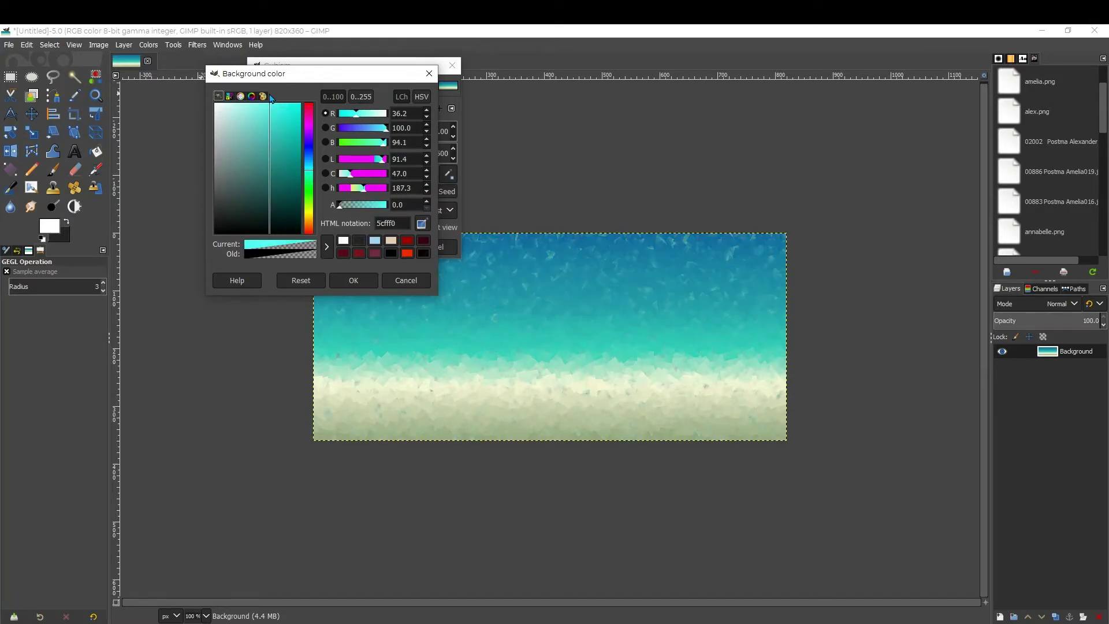
click(353, 280)
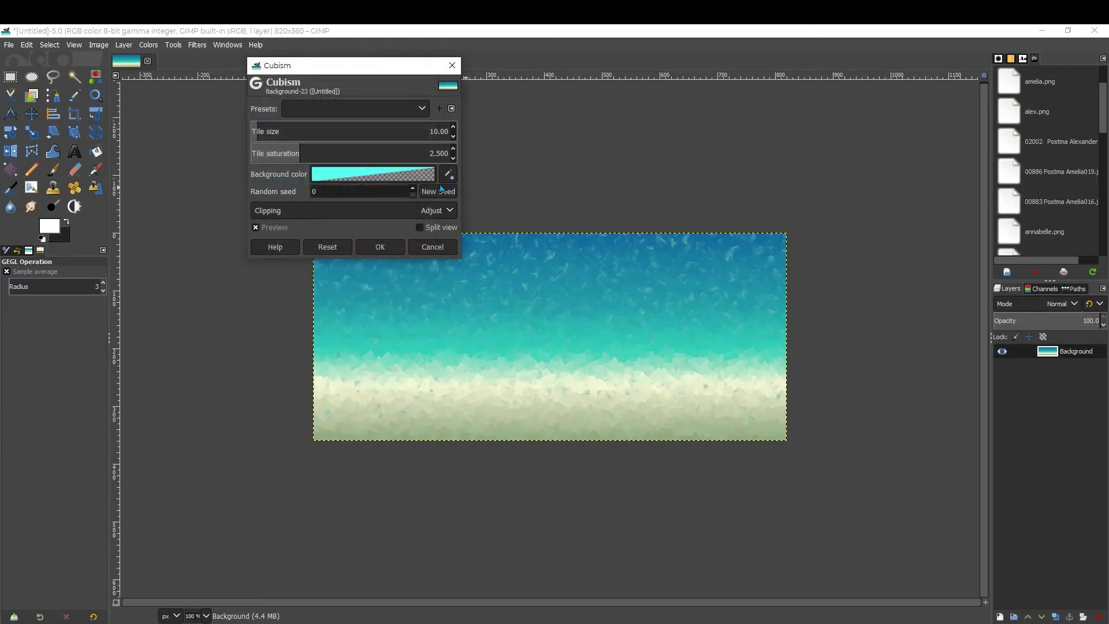
Turn on the split view for the Cubism preview and set the tile size to 5.00
click(420, 228)
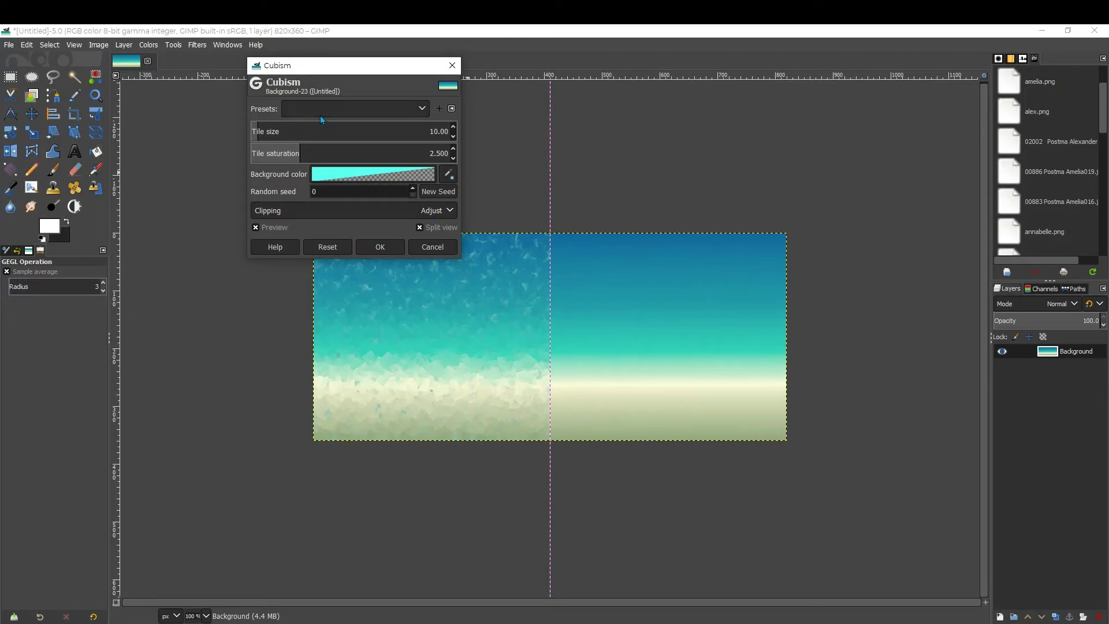
click(301, 135)
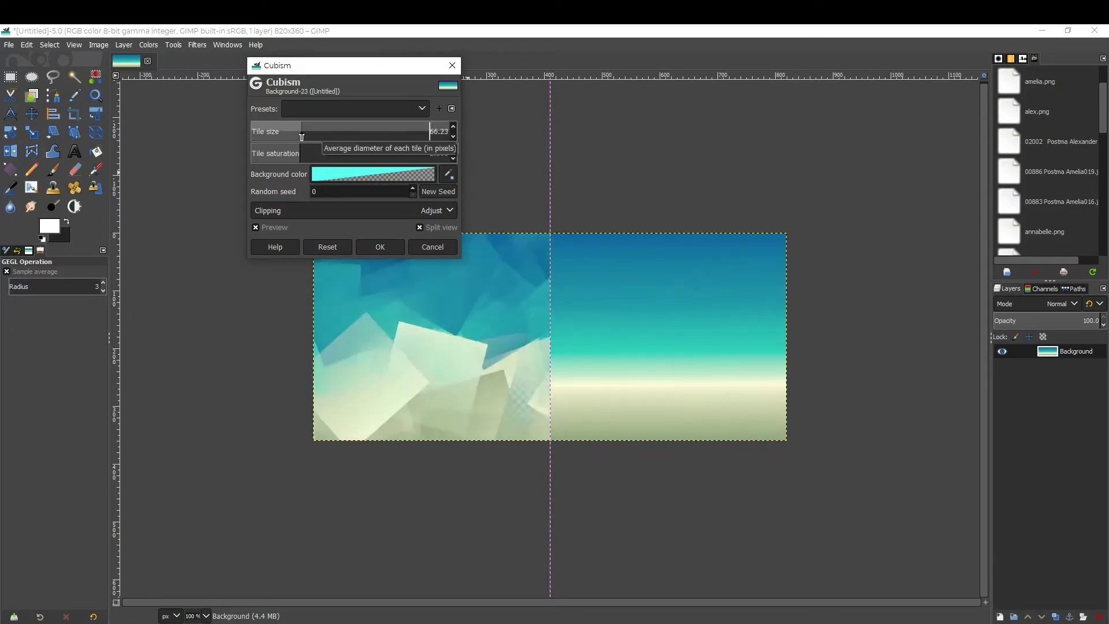
drag(302, 136, 257, 136)
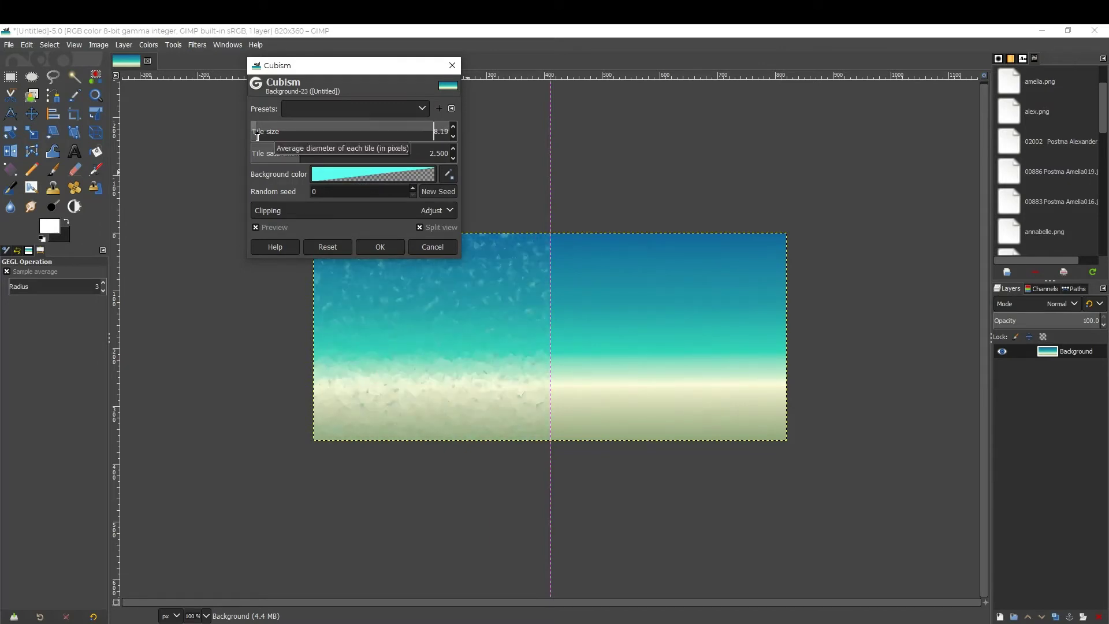
drag(257, 135, 256, 135)
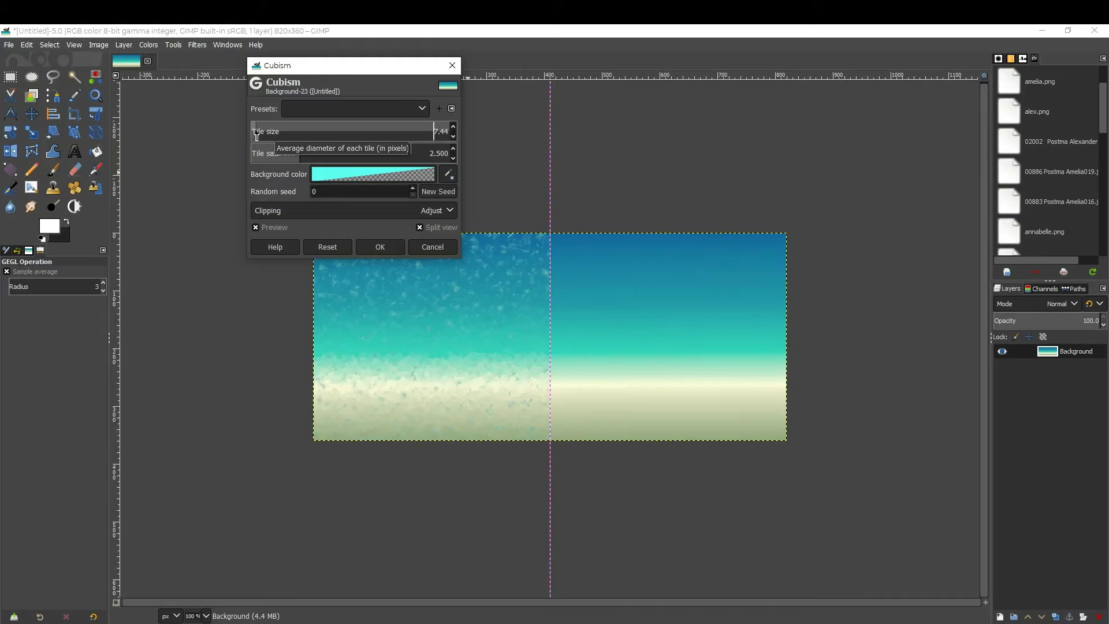
drag(257, 136, 258, 131)
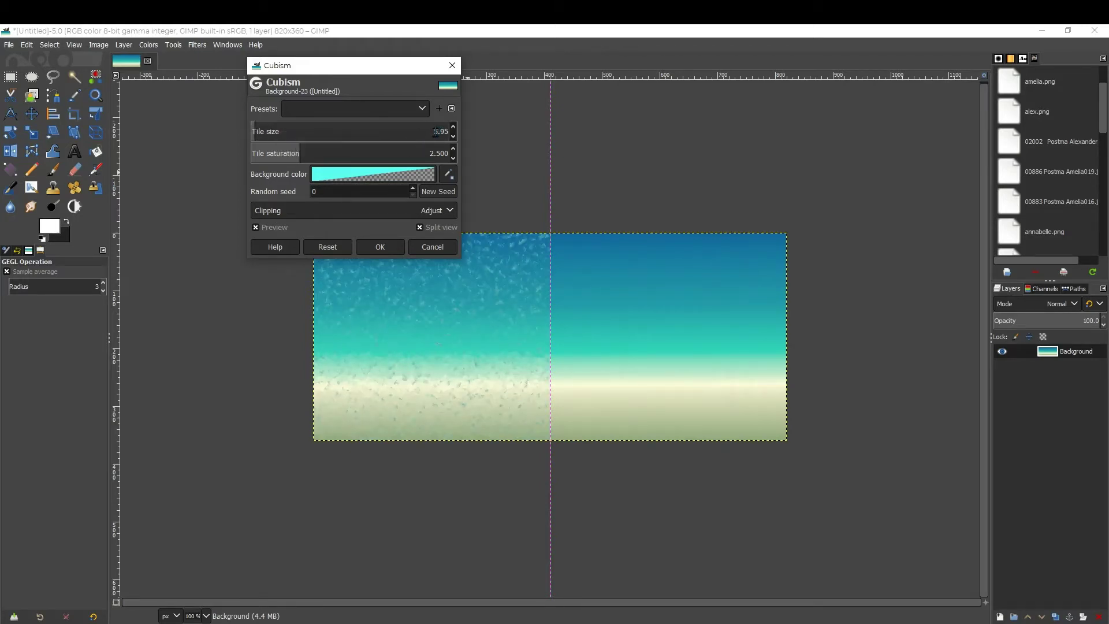
drag(434, 132, 468, 131)
text(5)
key(Return)
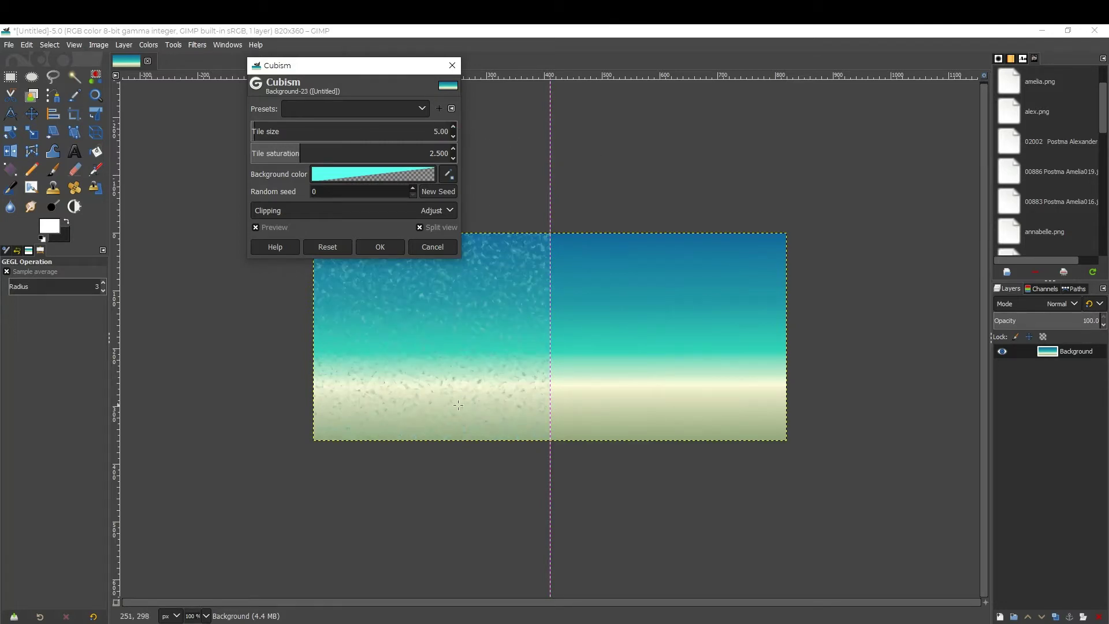
Set the Cubism tile size to 7.00, turn off the split view, and apply the filter
click(453, 127)
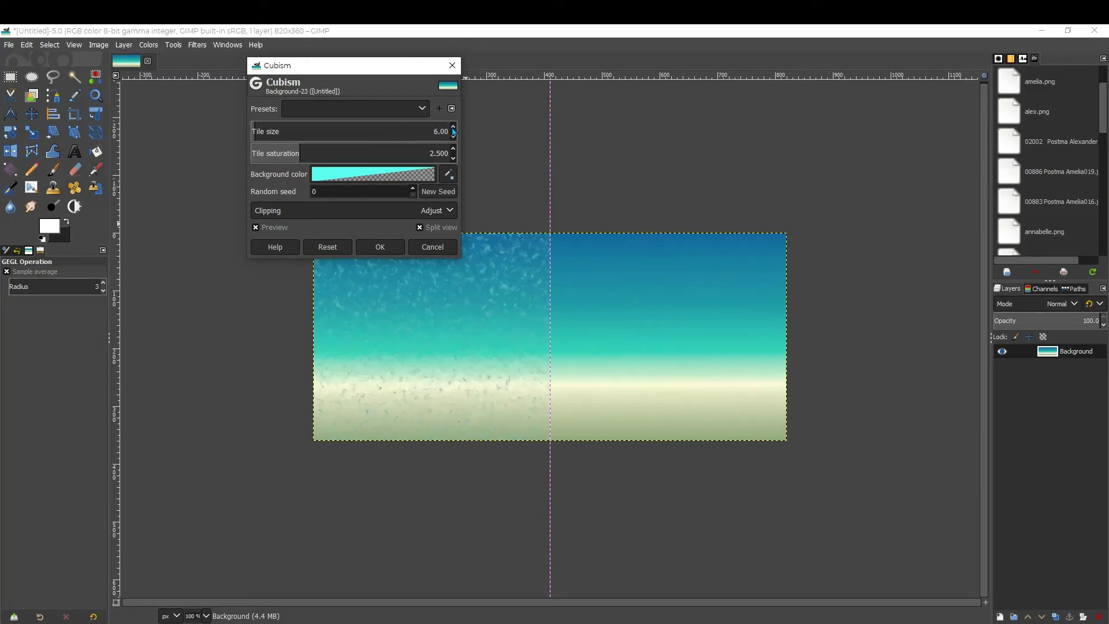
click(453, 127)
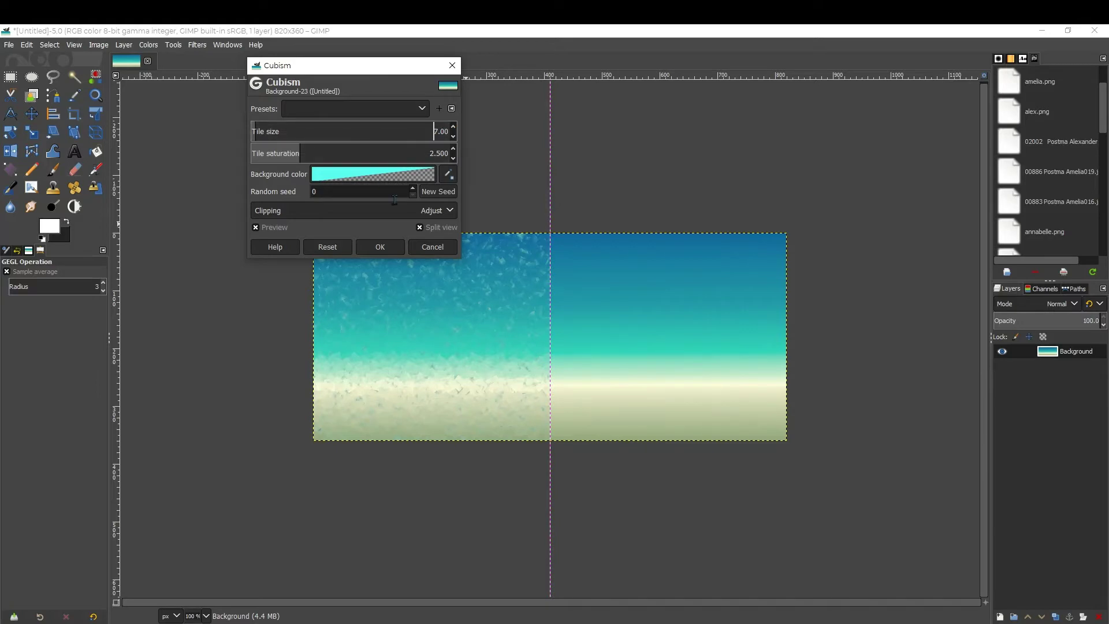
click(419, 228)
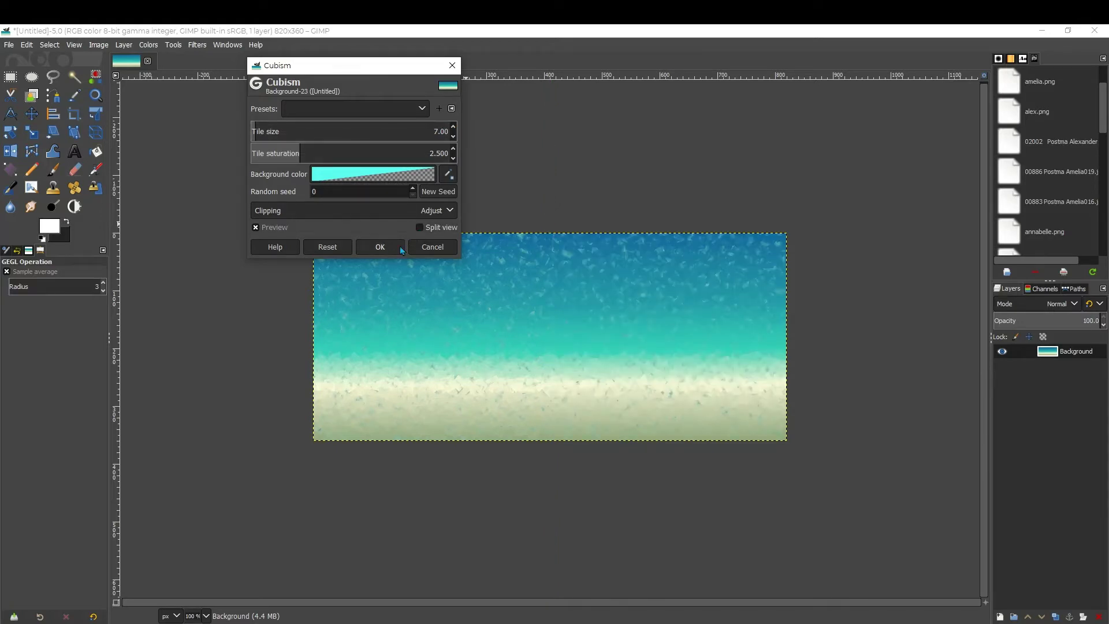
click(391, 248)
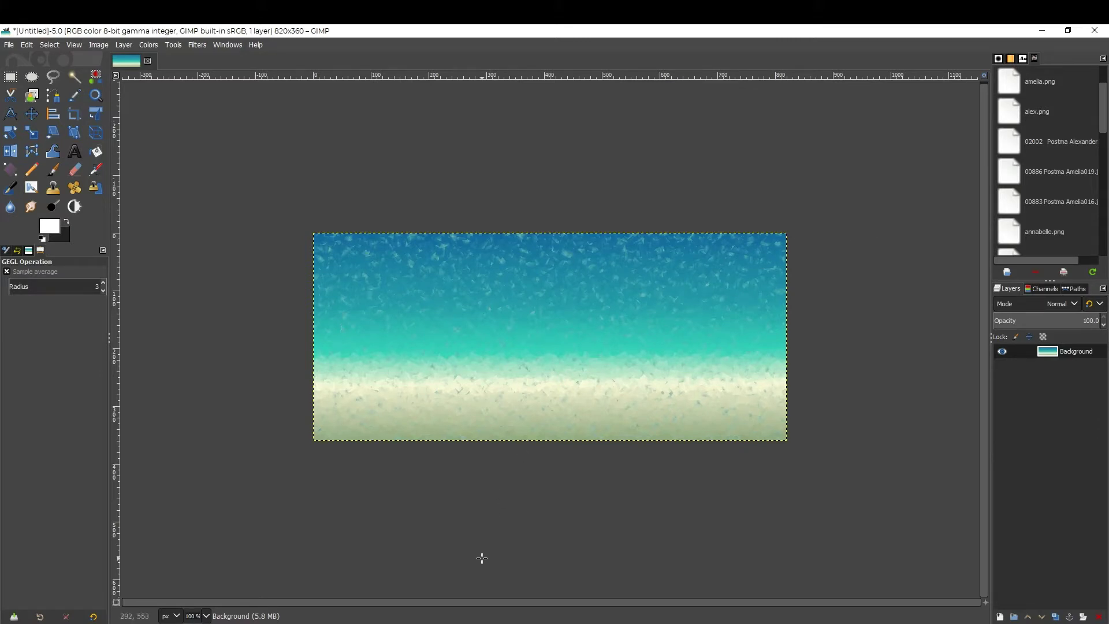
Switch to the Unsplash page in the browser and search for "summer" photos
key(alt+Tab)
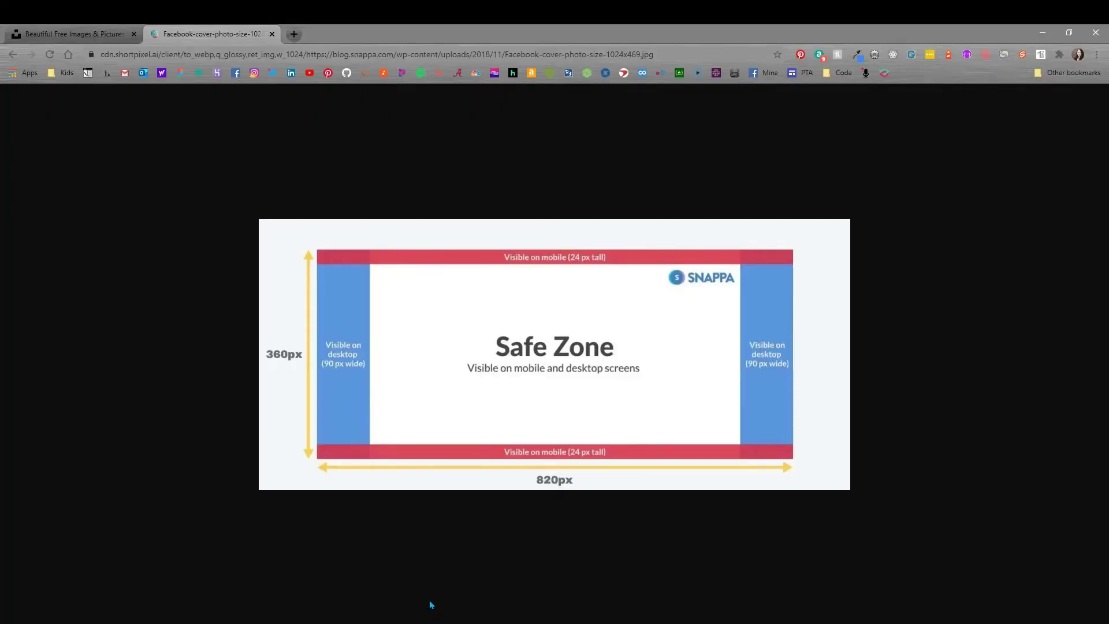
click(60, 36)
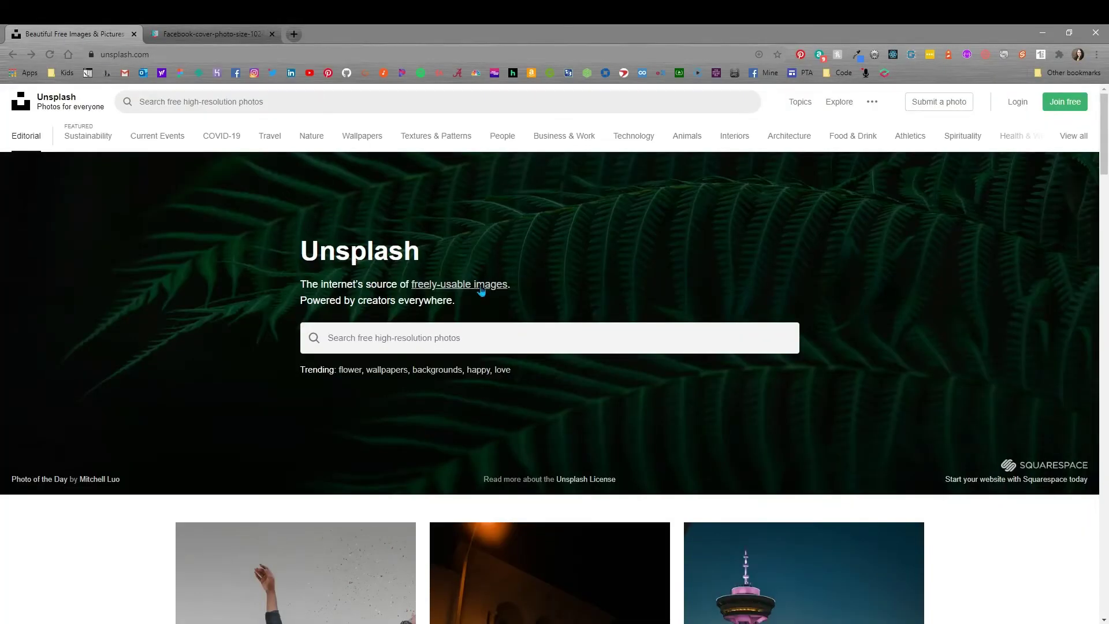
click(370, 335)
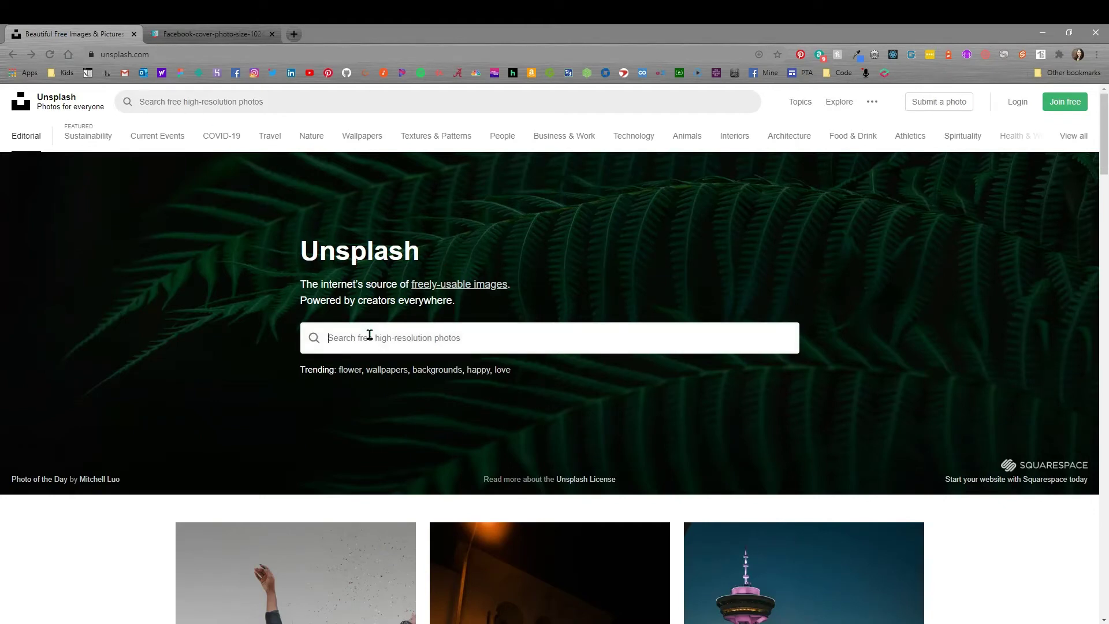
text(summer)
key(Return)
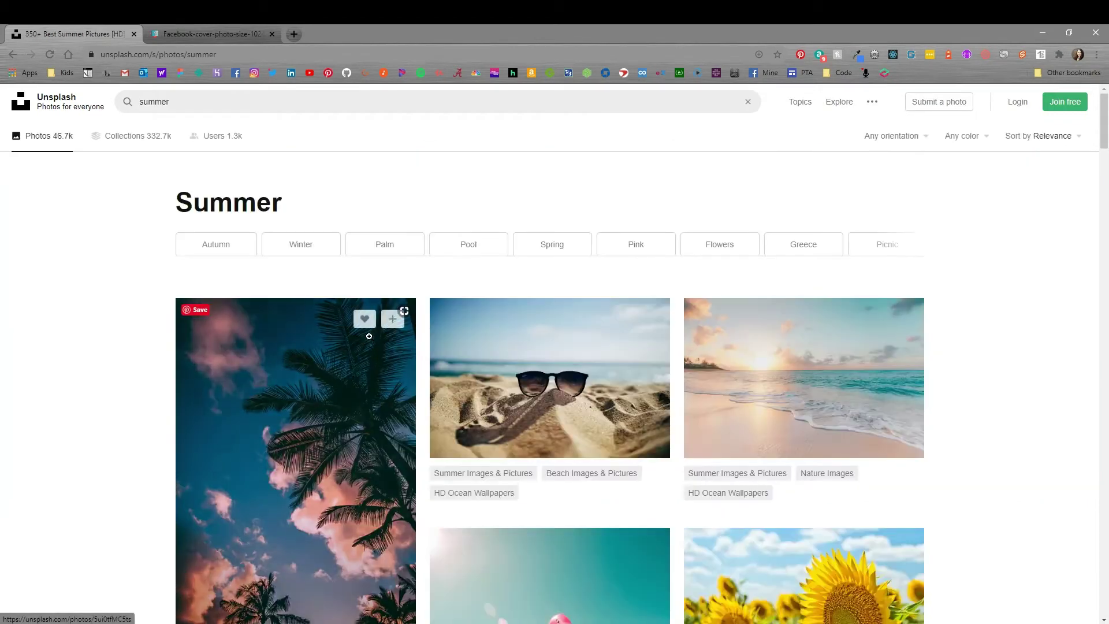
scroll(982, 231, down, 2)
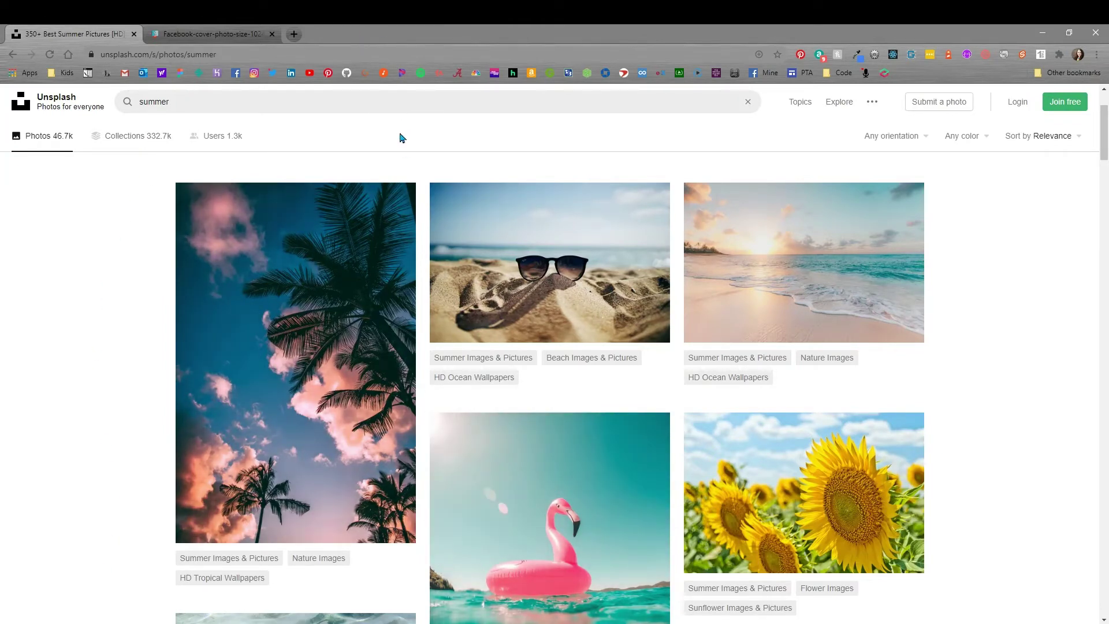
Copy the photo of palm trees against pink clouds from the summer results and paste it into the GIMP banner
click(566, 623)
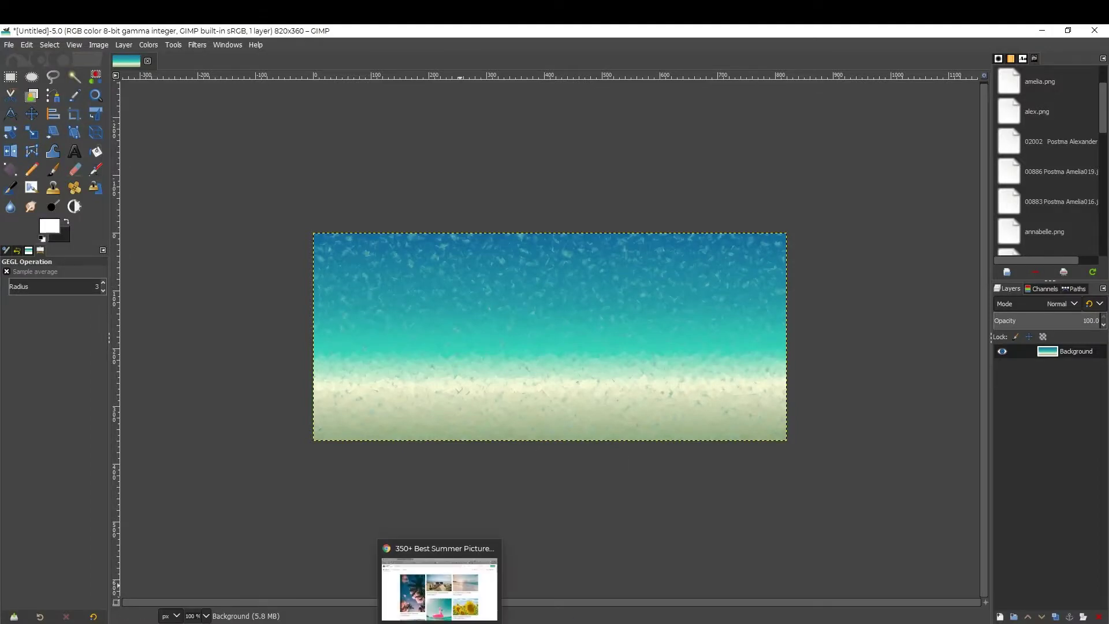
click(440, 623)
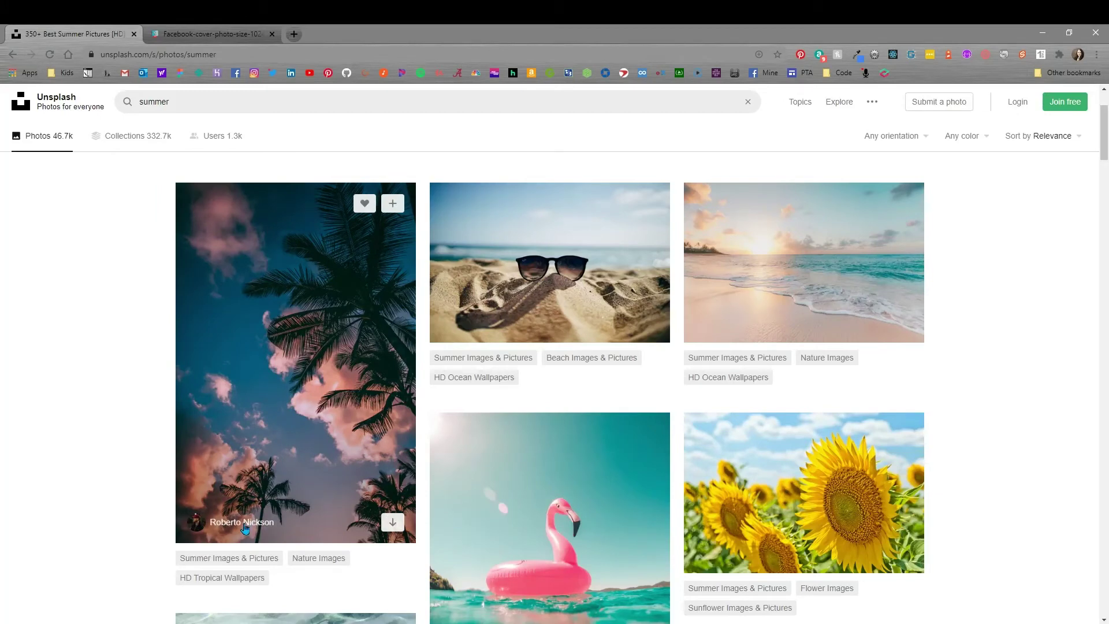
mouse_move(240, 519)
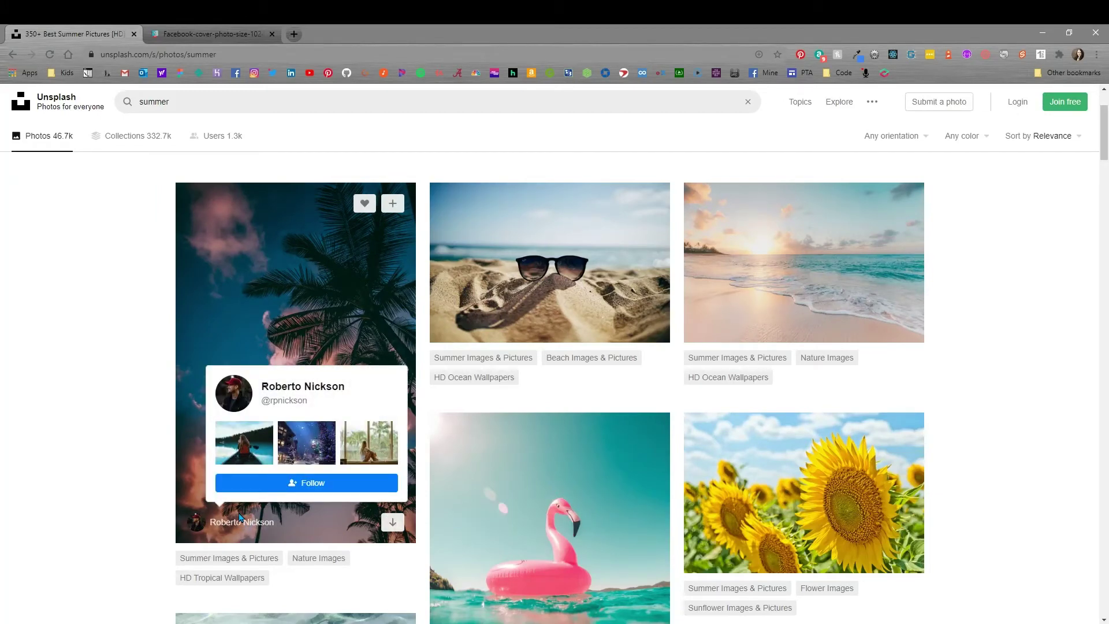
right_click(283, 291)
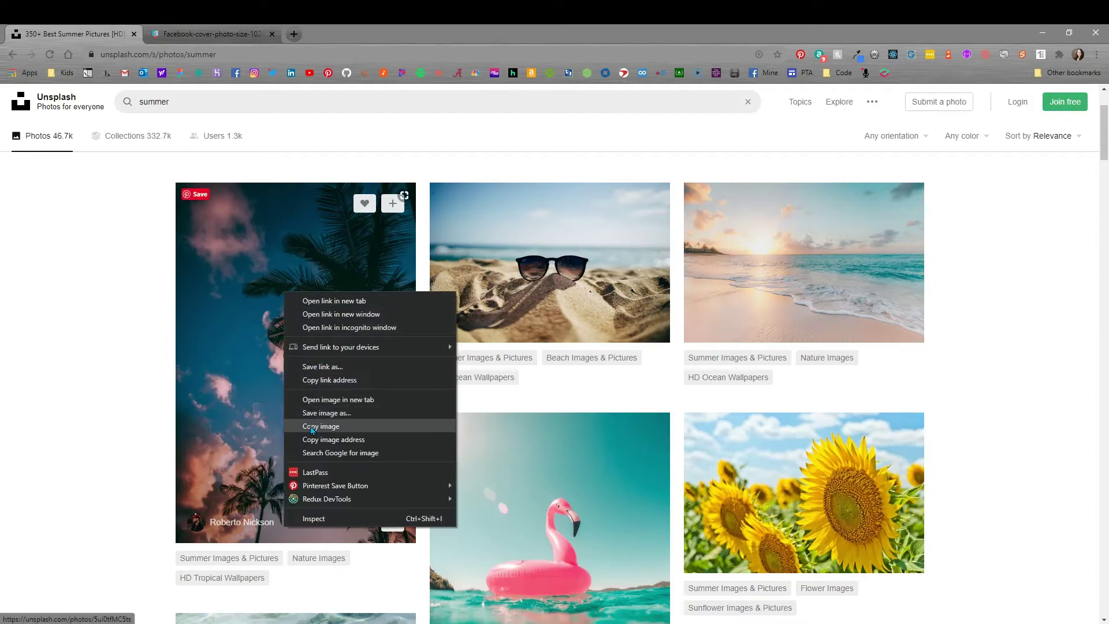
click(310, 427)
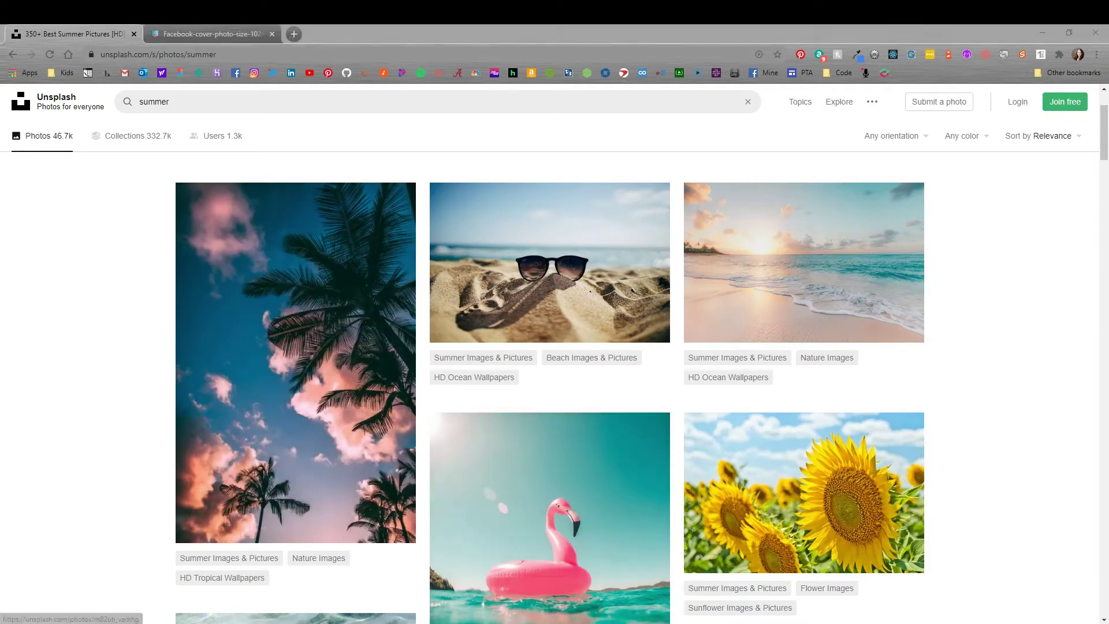
key(alt+Tab)
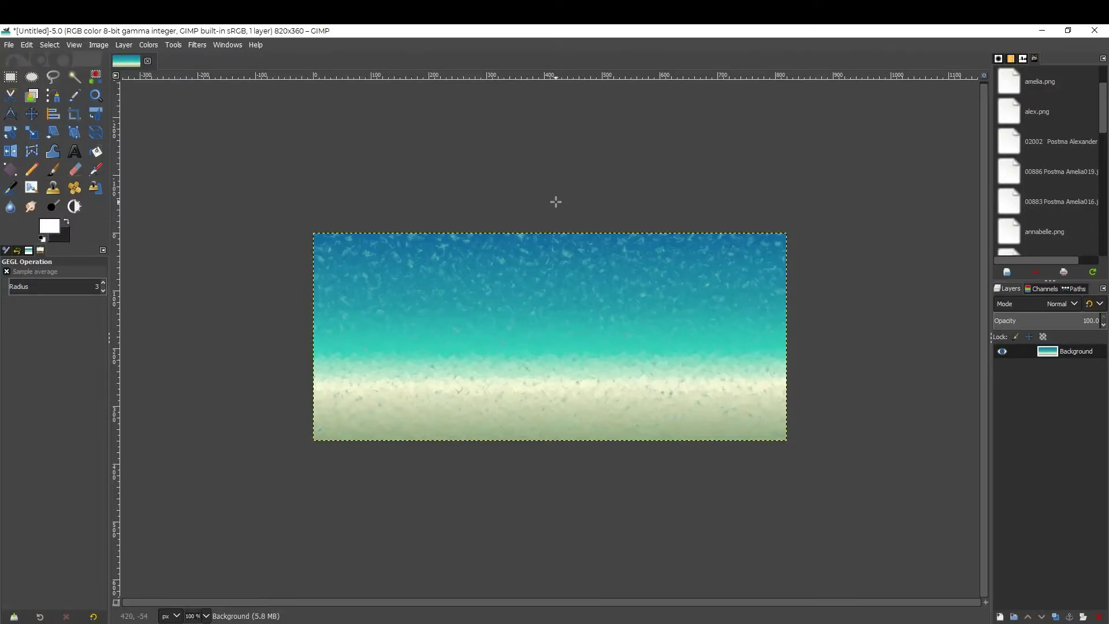
key(ctrl+v)
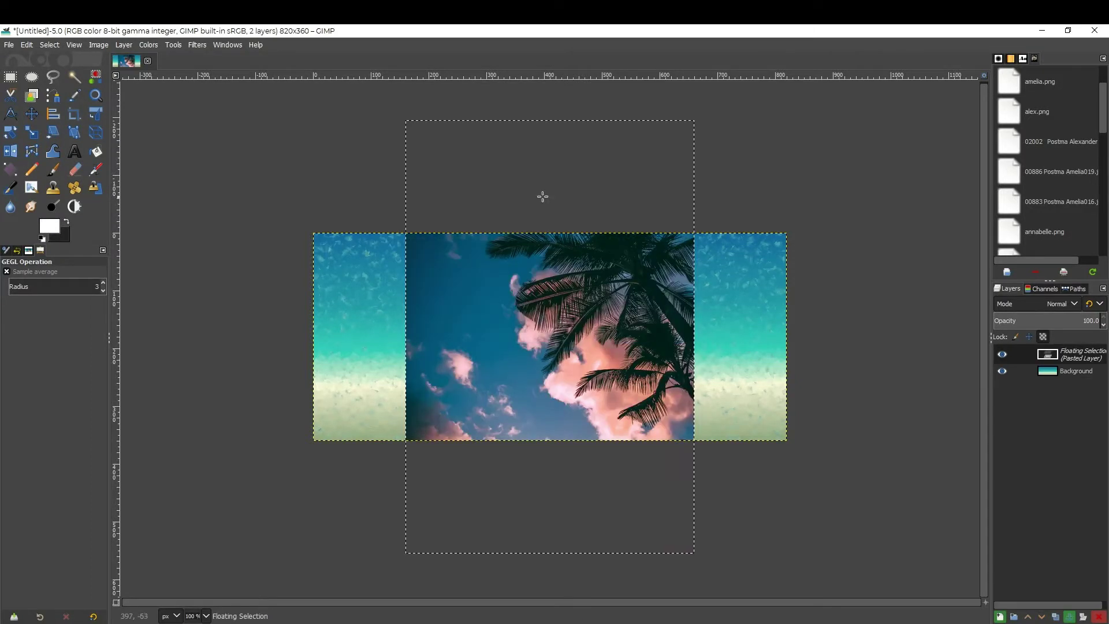
Cancel the Cubism filter started on the pasted palm photo and undo the paste
click(26, 45)
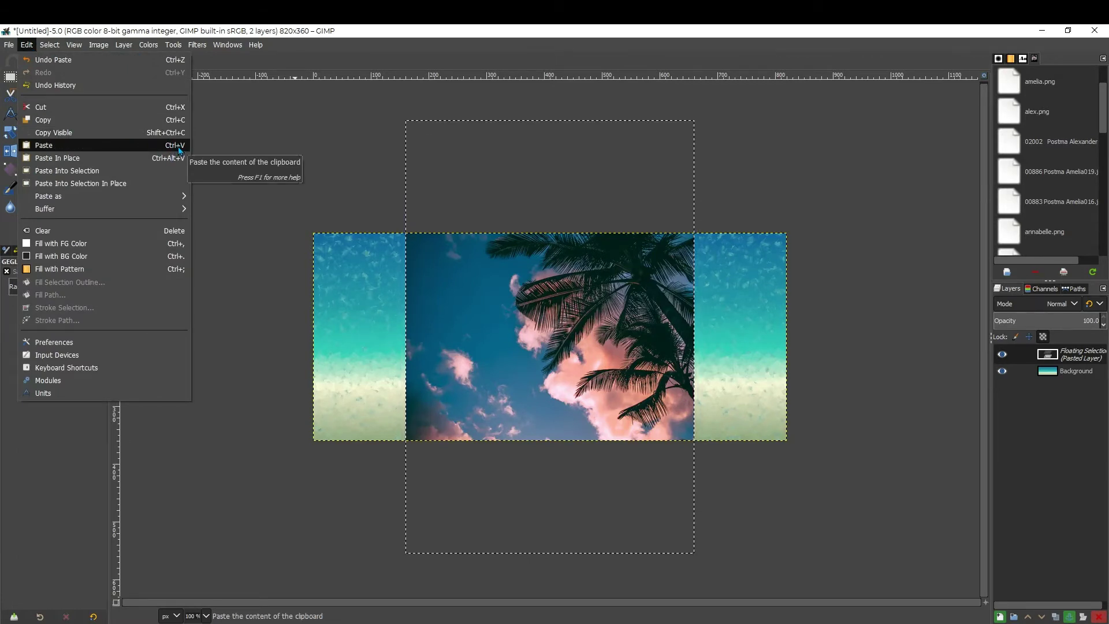
click(556, 330)
key(ctrl+shift+f)
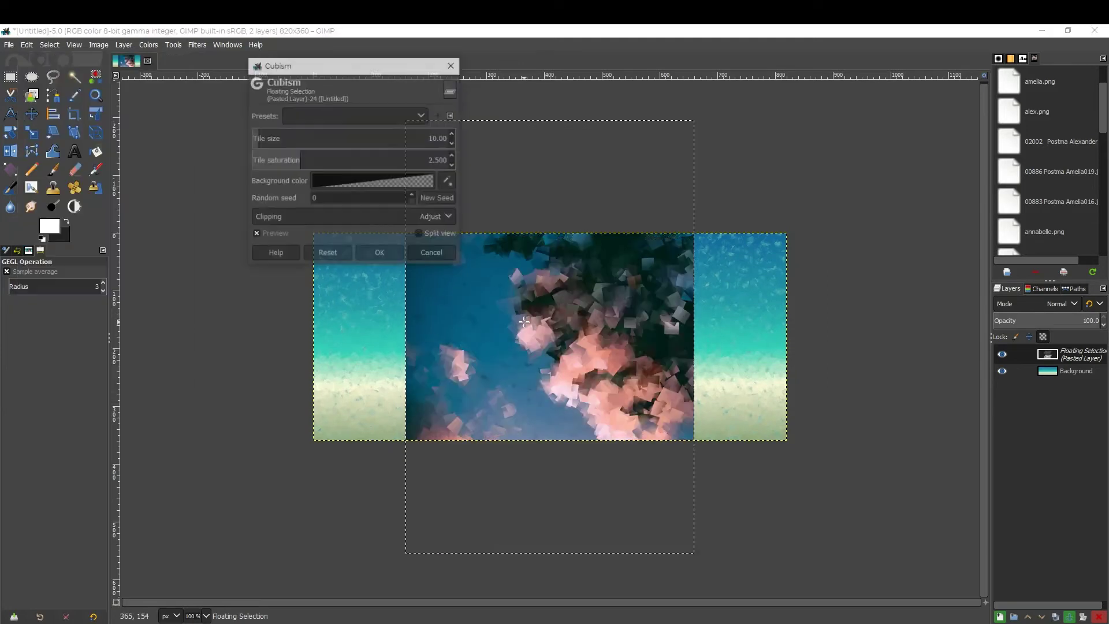
click(433, 254)
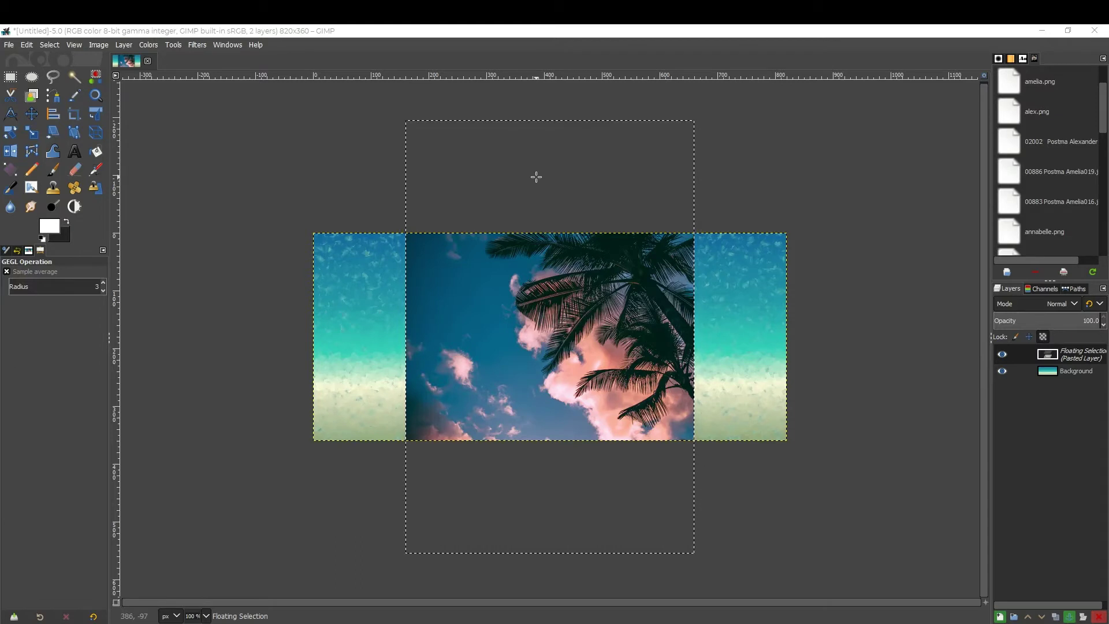
click(315, 31)
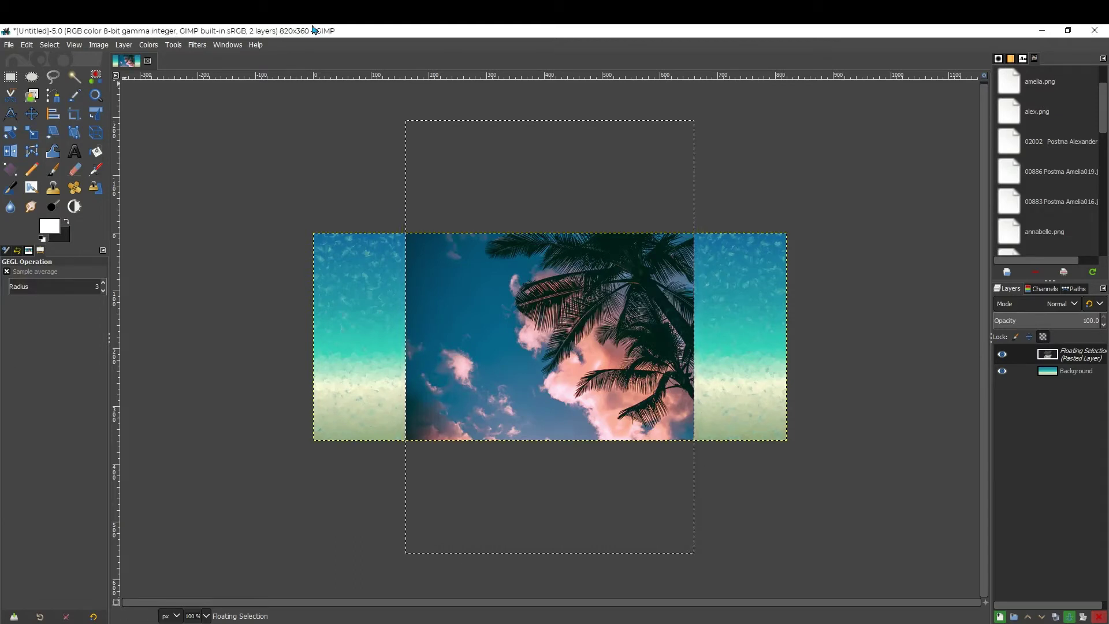
key(ctrl+z)
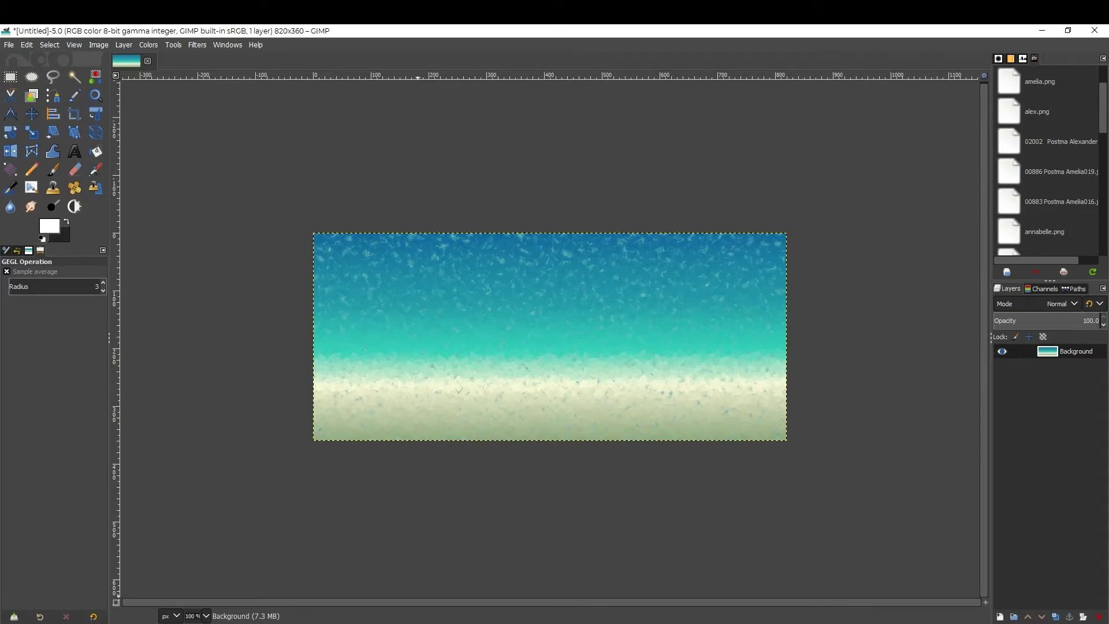
Switch to the Unsplash summer results, open the aerial seashore photo with green palms, and copy the image
click(417, 623)
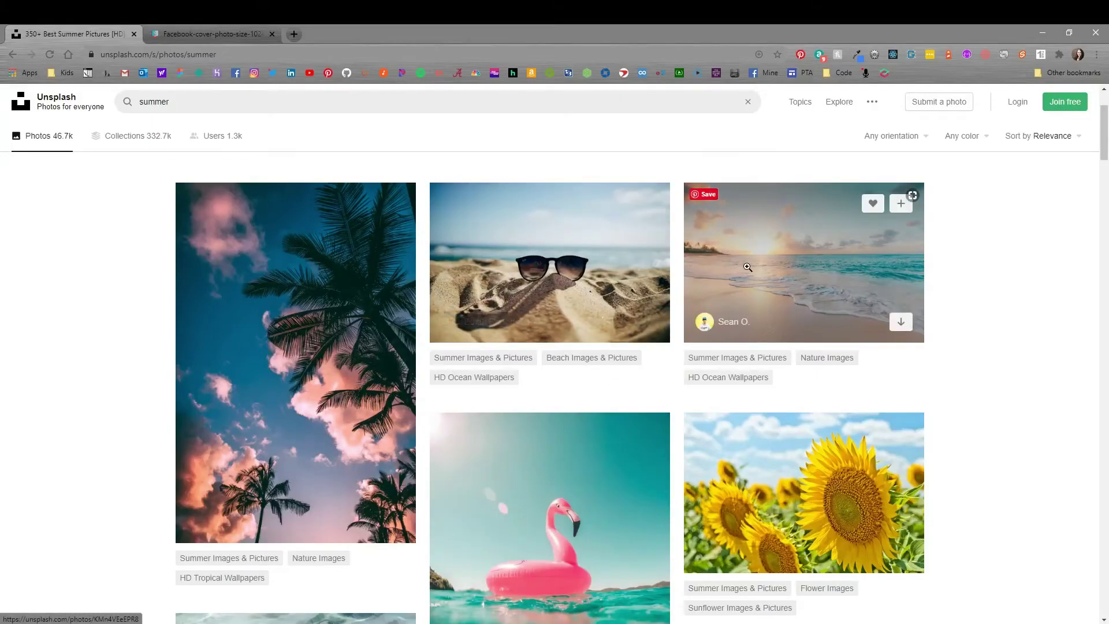
scroll(722, 278, down, 9)
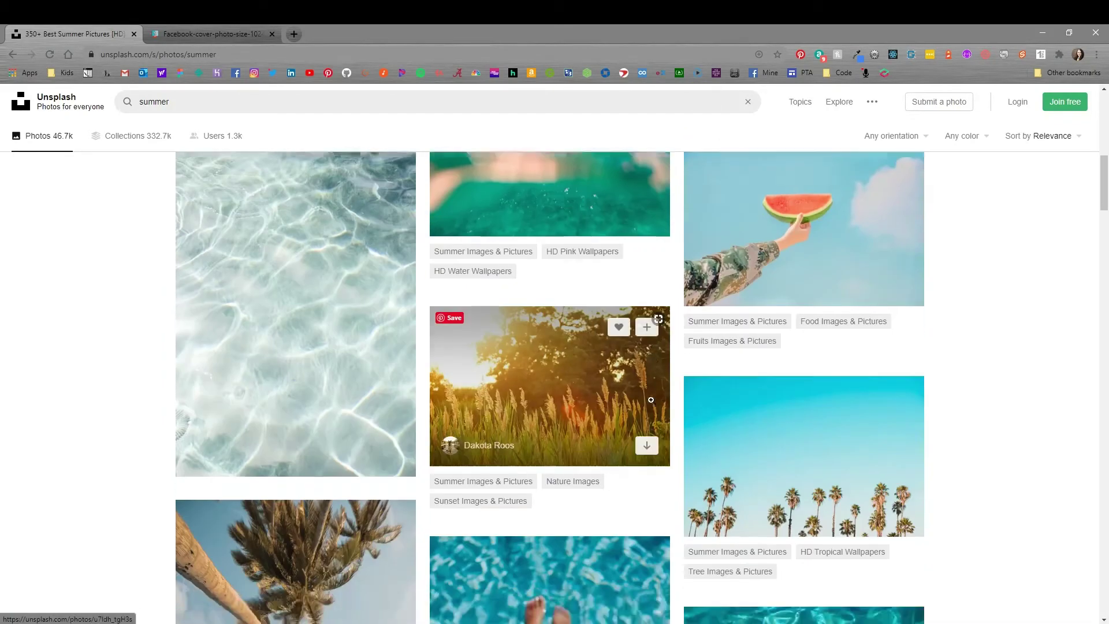
scroll(650, 400, down, 20)
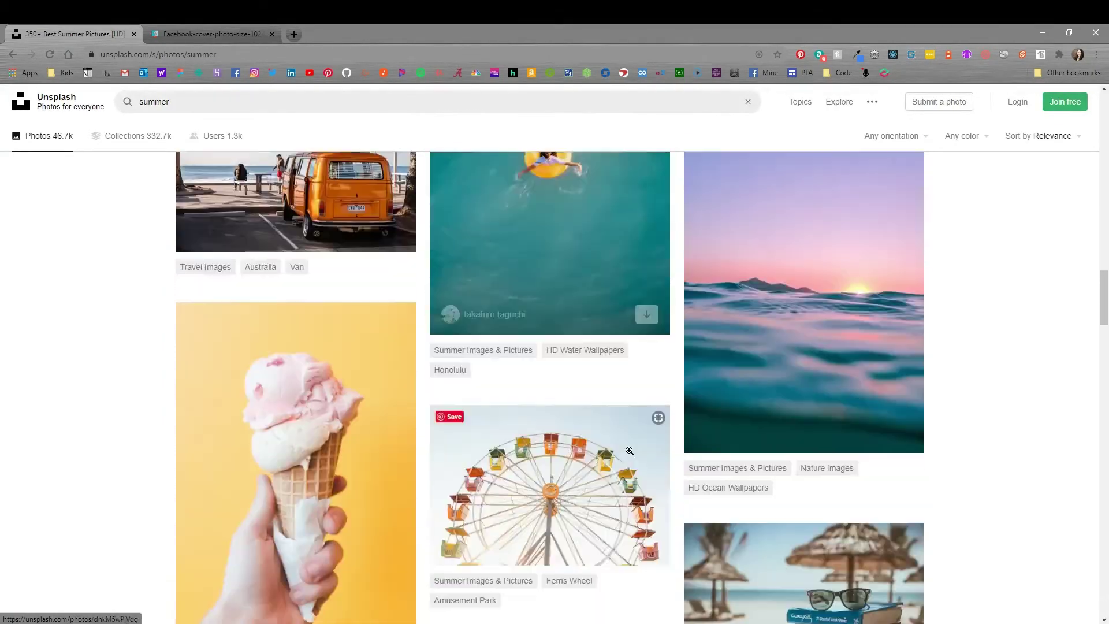
scroll(630, 451, down, 7)
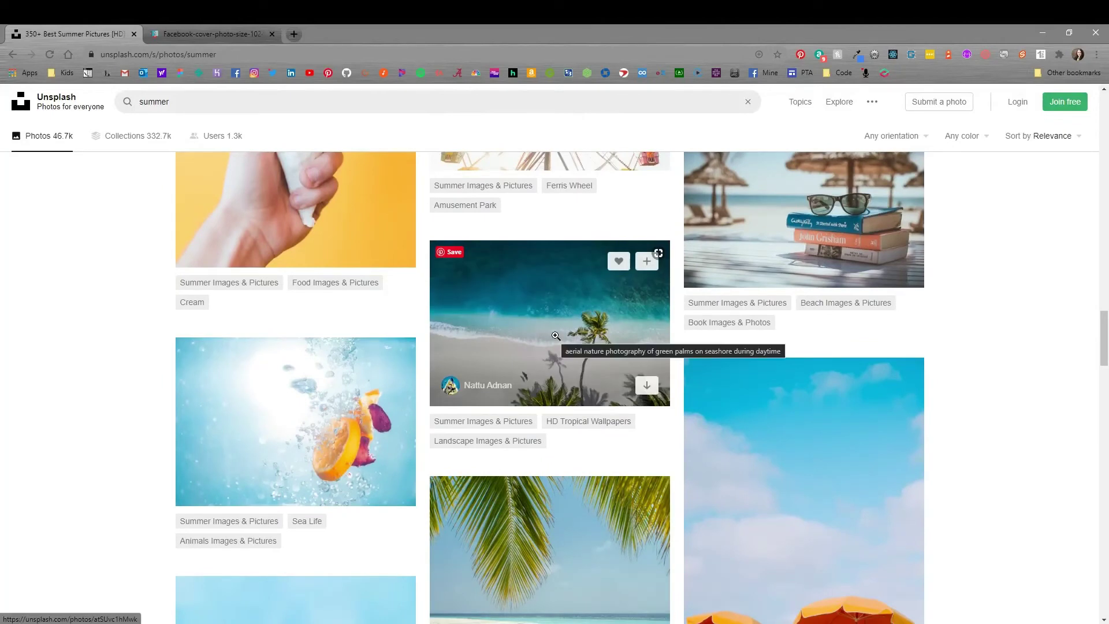
click(555, 336)
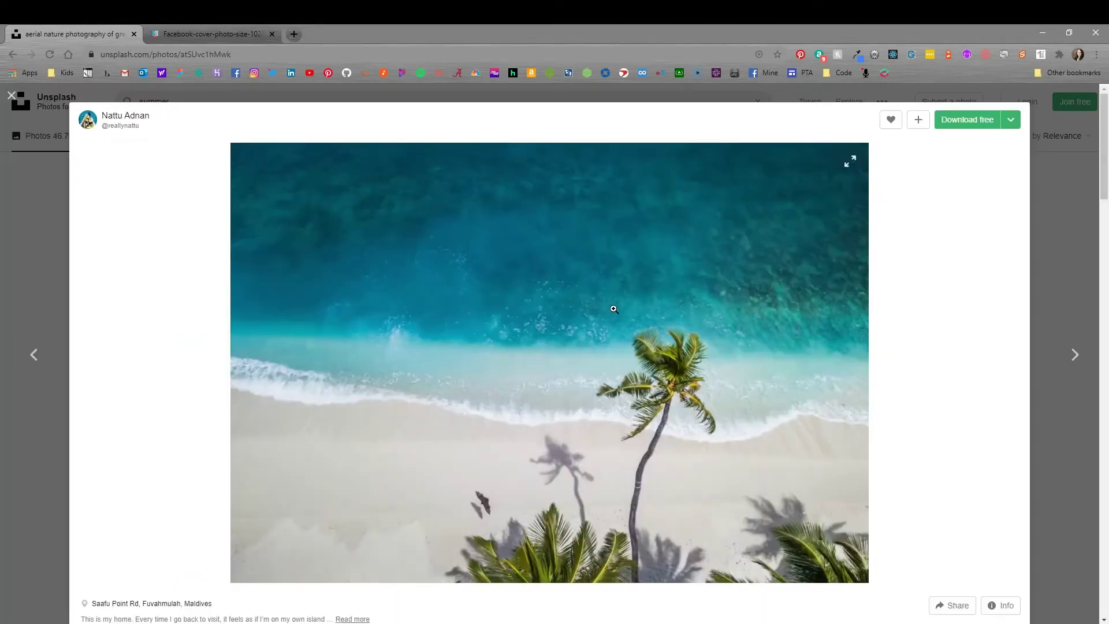
right_click(558, 350)
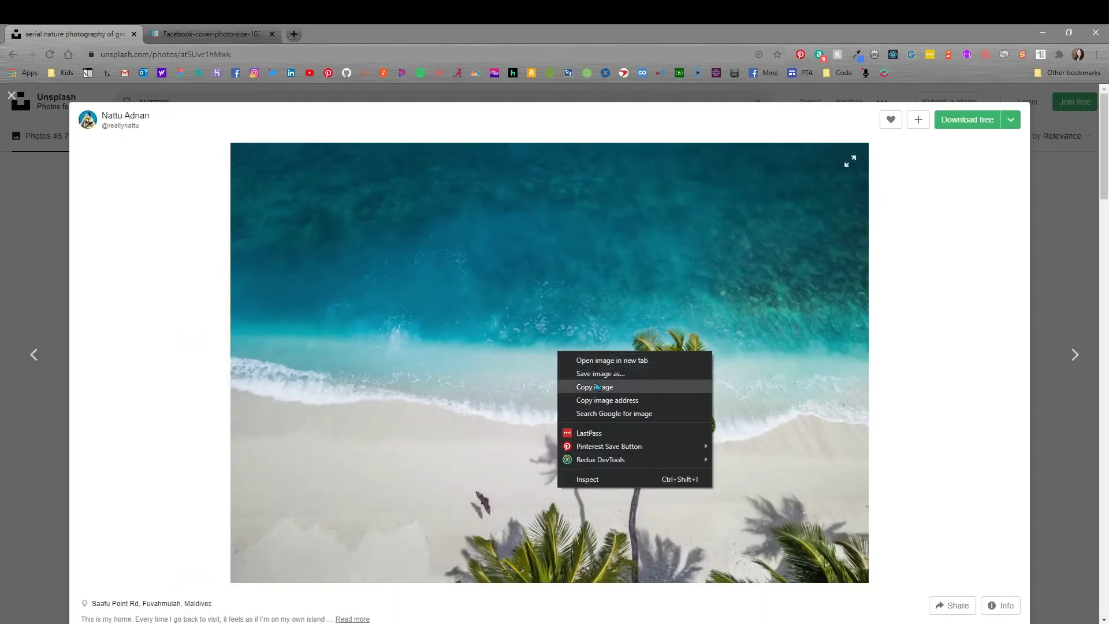
click(595, 394)
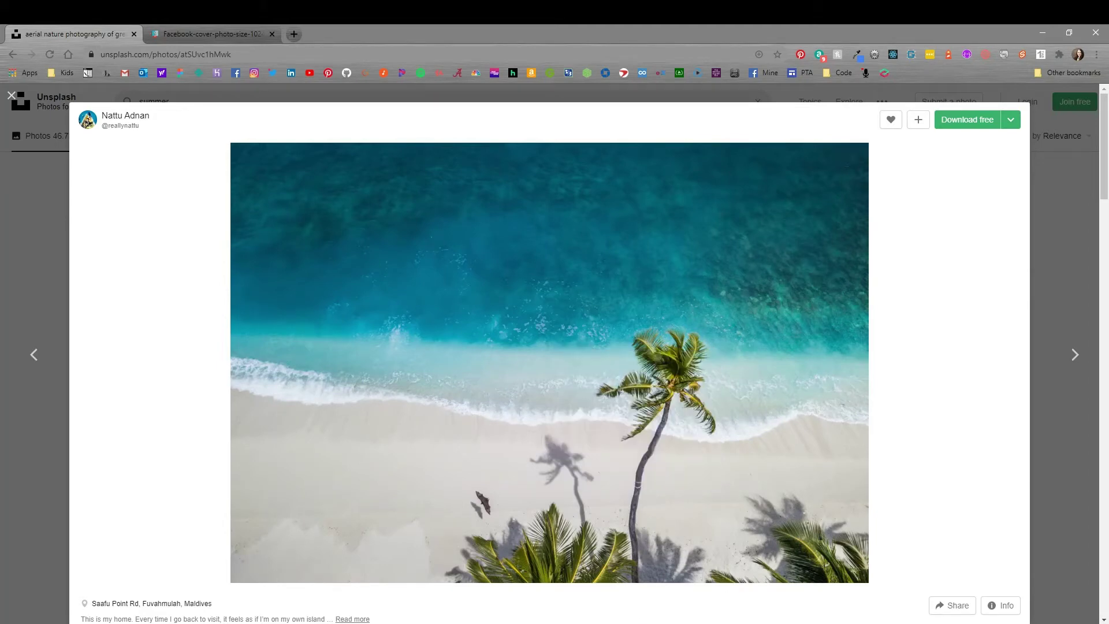
right_click(526, 345)
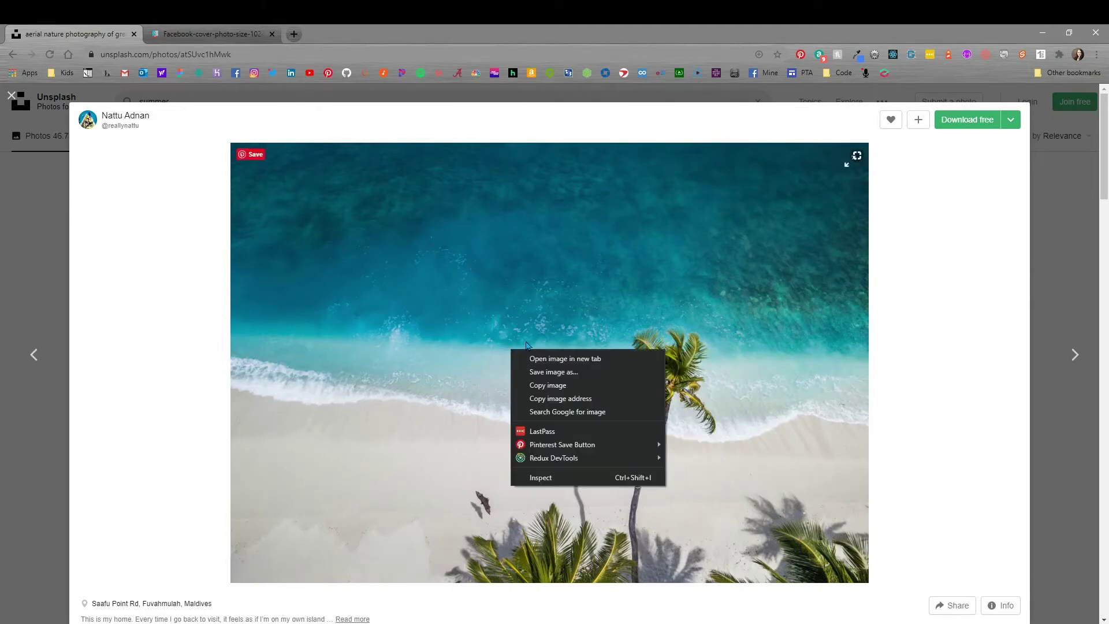
click(540, 385)
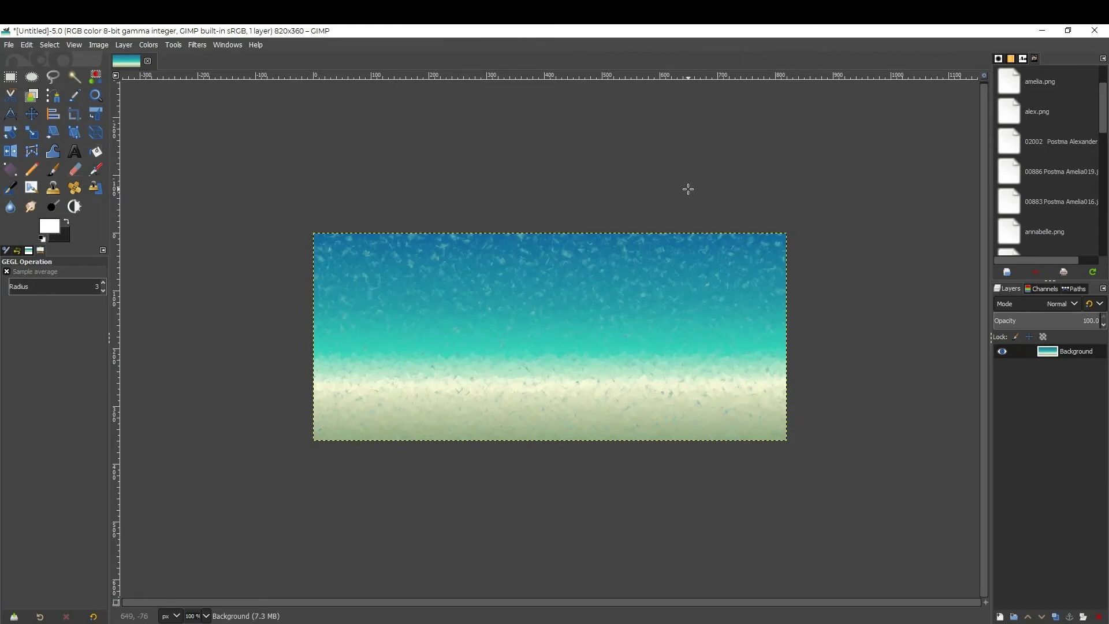
Paste the aerial beach photo into the GIMP banner and convert the floating selection to a new layer
key(ctrl+v)
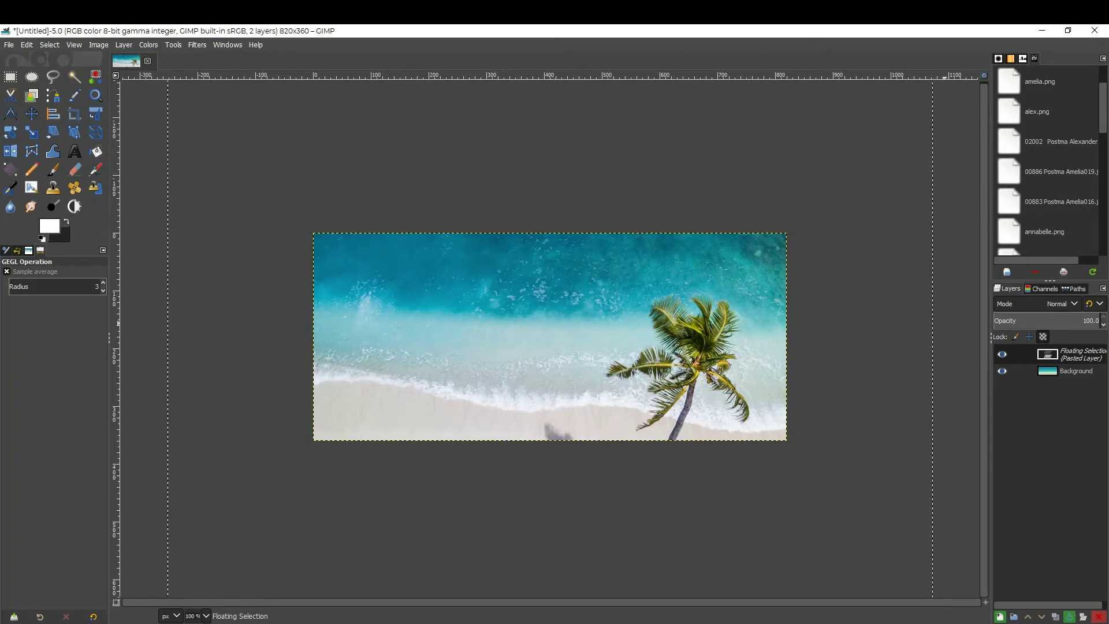
right_click(1064, 359)
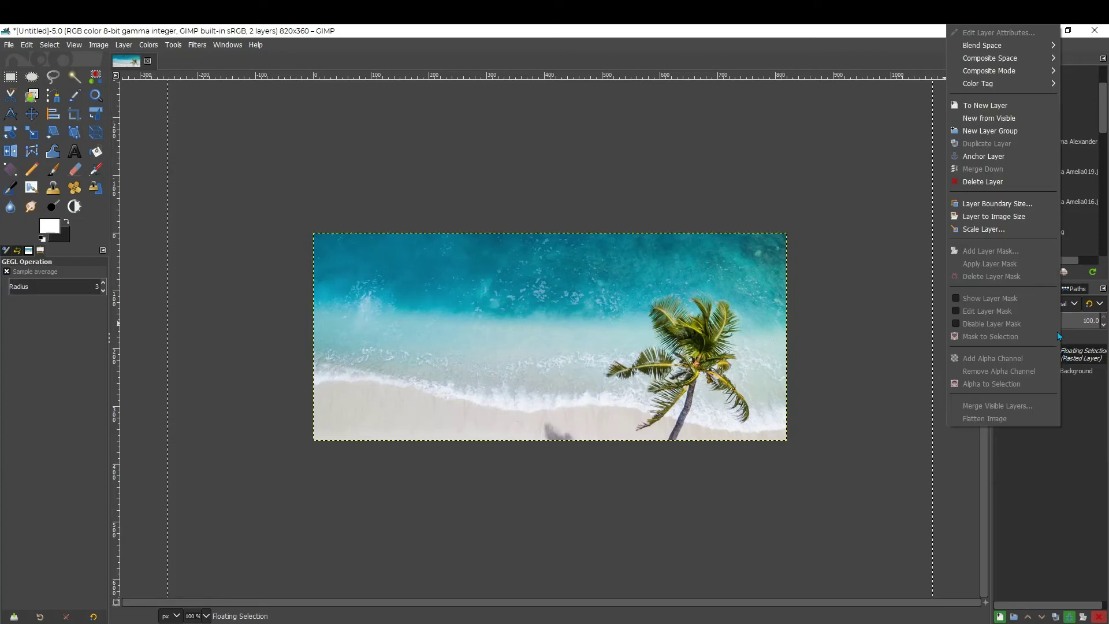
click(992, 107)
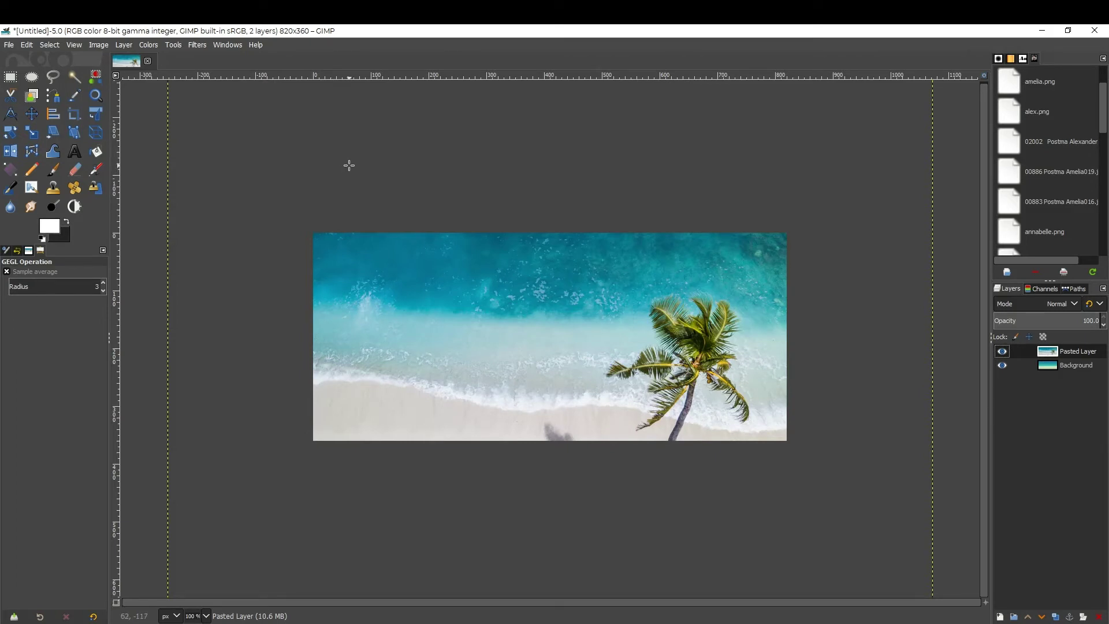
Try to scale the pasted beach layer down to 1004 × 571 px with its proportions unlocked, and undo the scaling
click(32, 133)
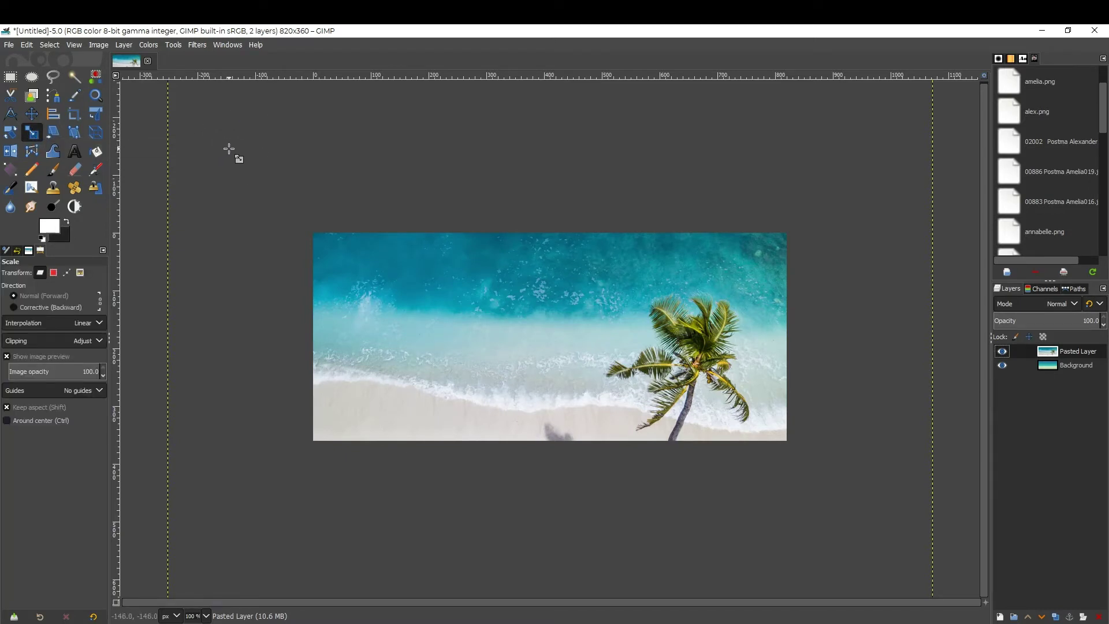
click(246, 155)
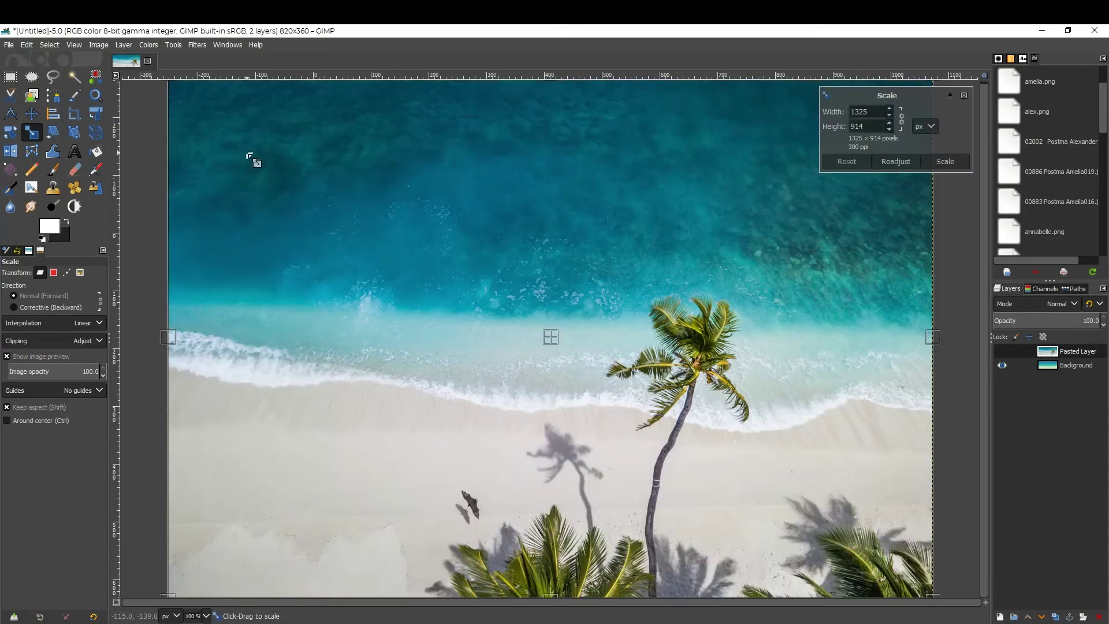
click(902, 122)
drag(503, 210, 707, 322)
drag(322, 488, 245, 458)
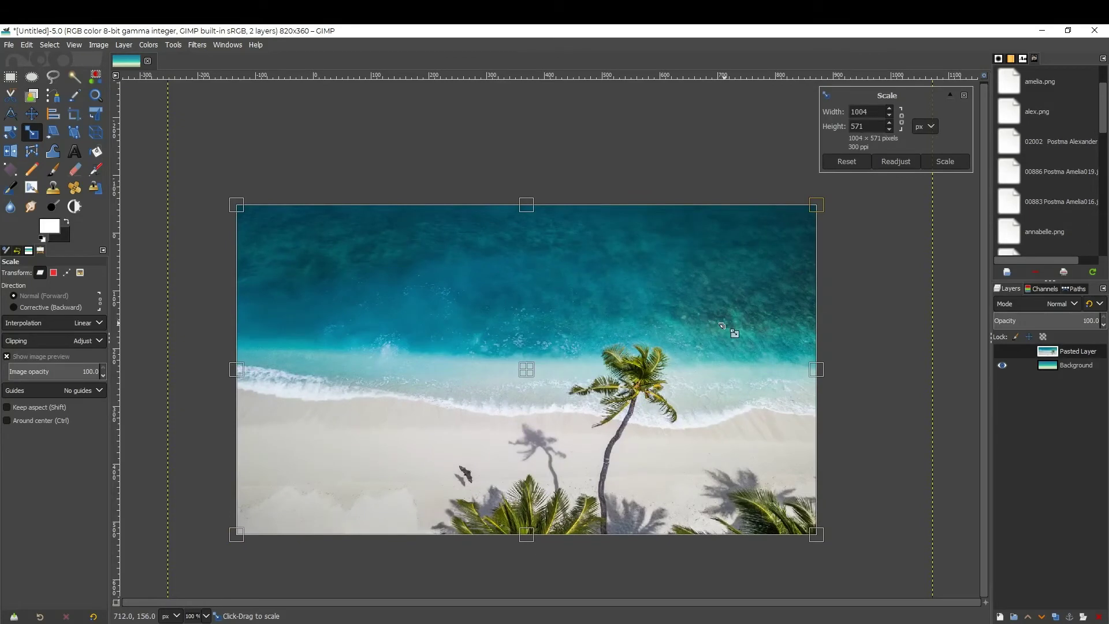
key(ctrl)
drag(705, 326, 697, 326)
key(ctrl+z)
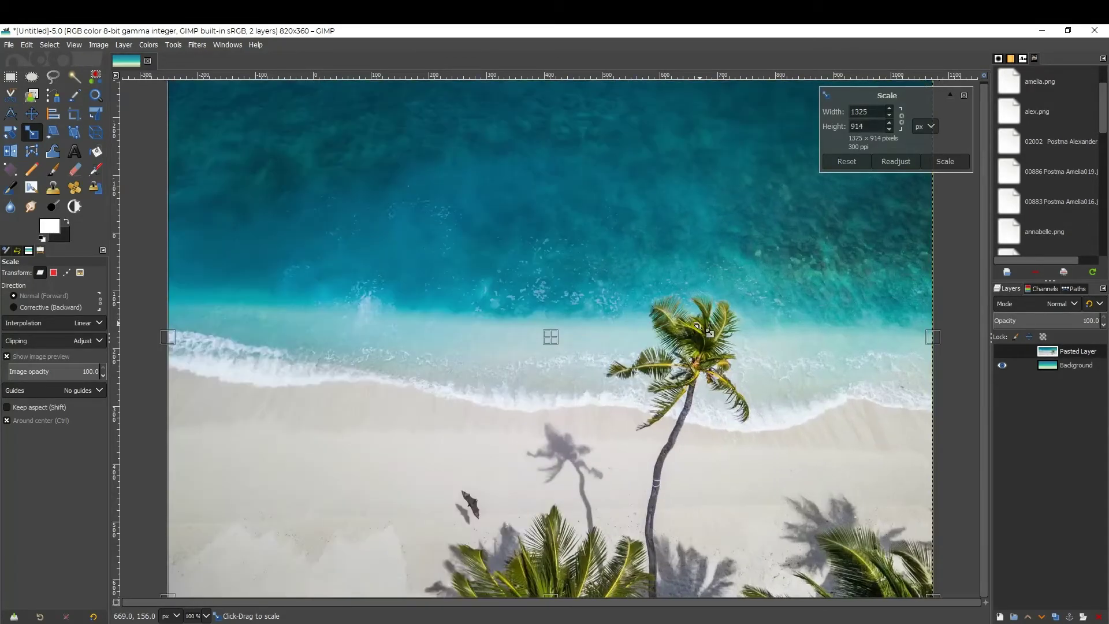
Scale the pasted beach layer proportionally to 826 × 570 px, positioned over the banner with the shoreline and palm in view
click(901, 119)
drag(306, 180, 557, 363)
drag(693, 353, 696, 353)
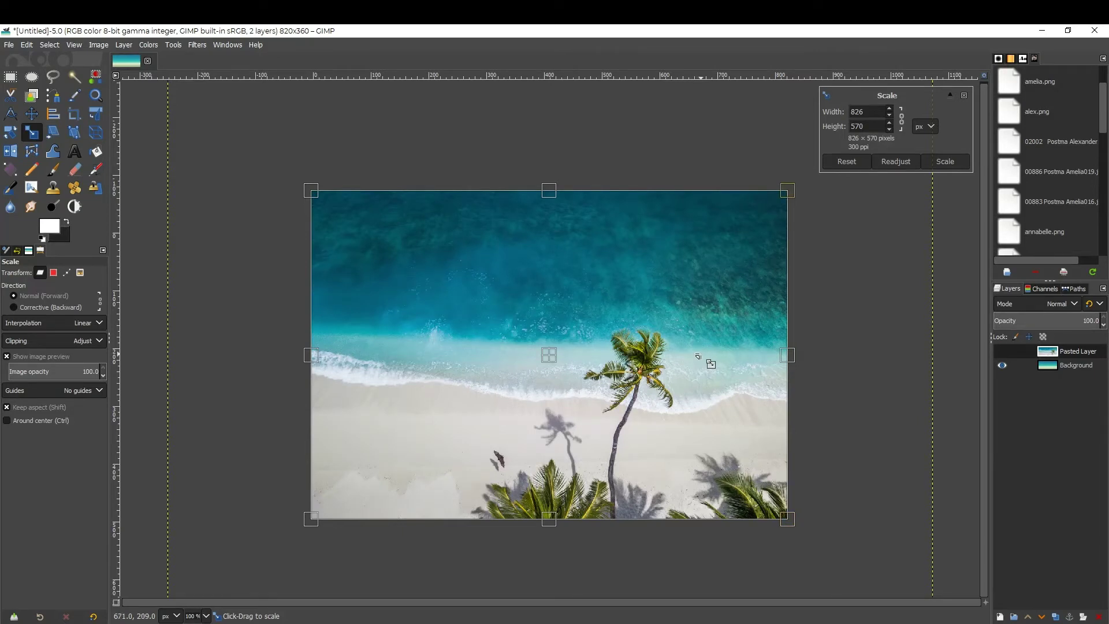
drag(560, 368, 559, 359)
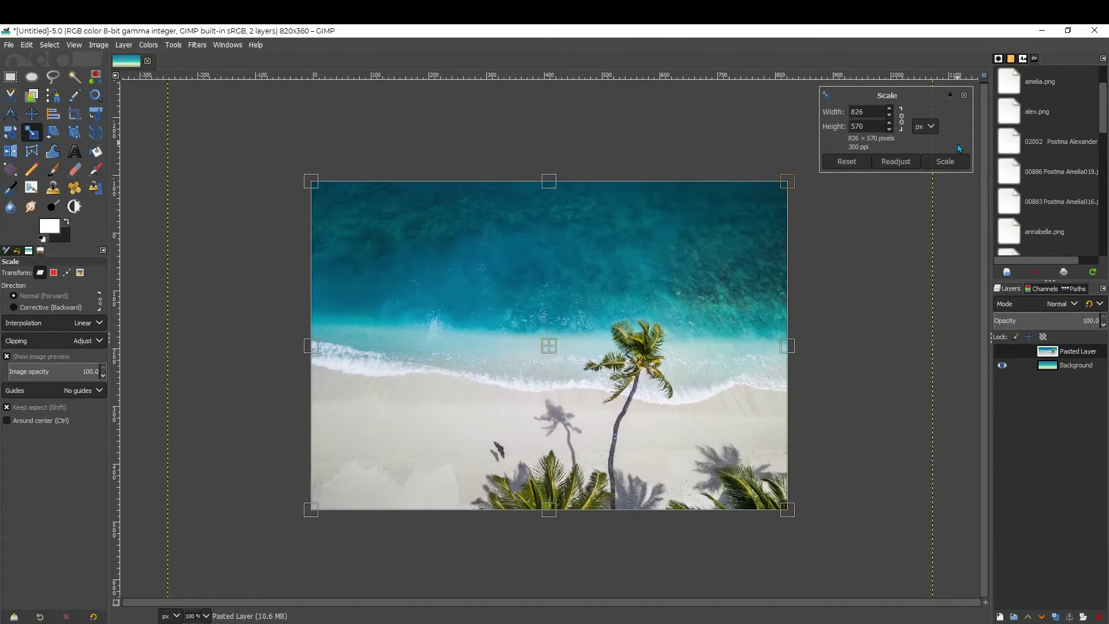
click(944, 163)
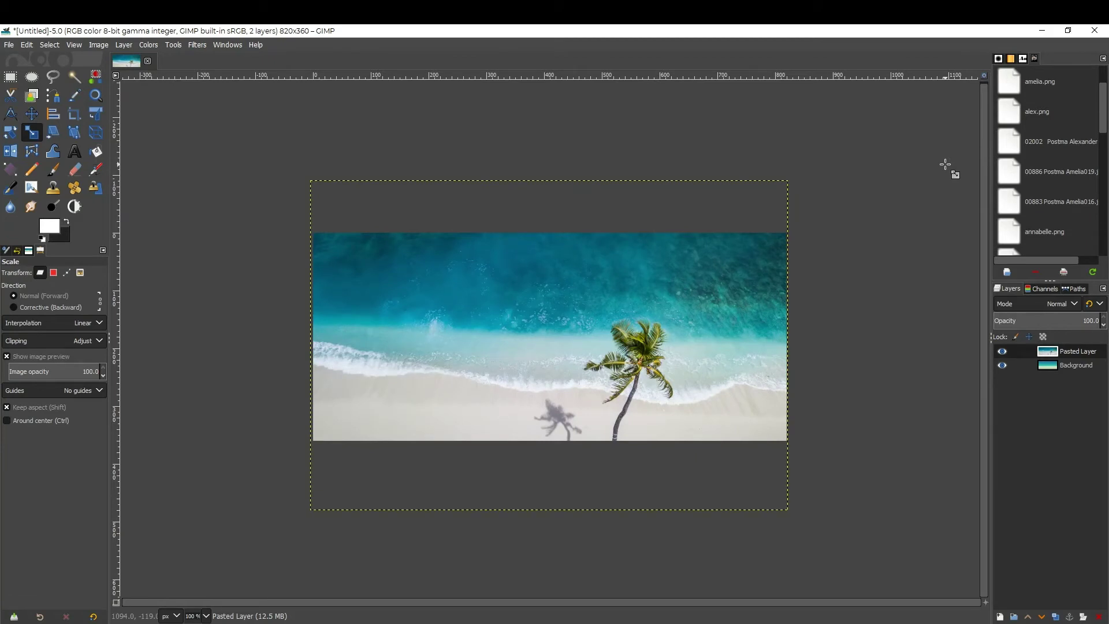
Nudge the beach layer slightly to the right so that it covers the full width of the banner
click(33, 120)
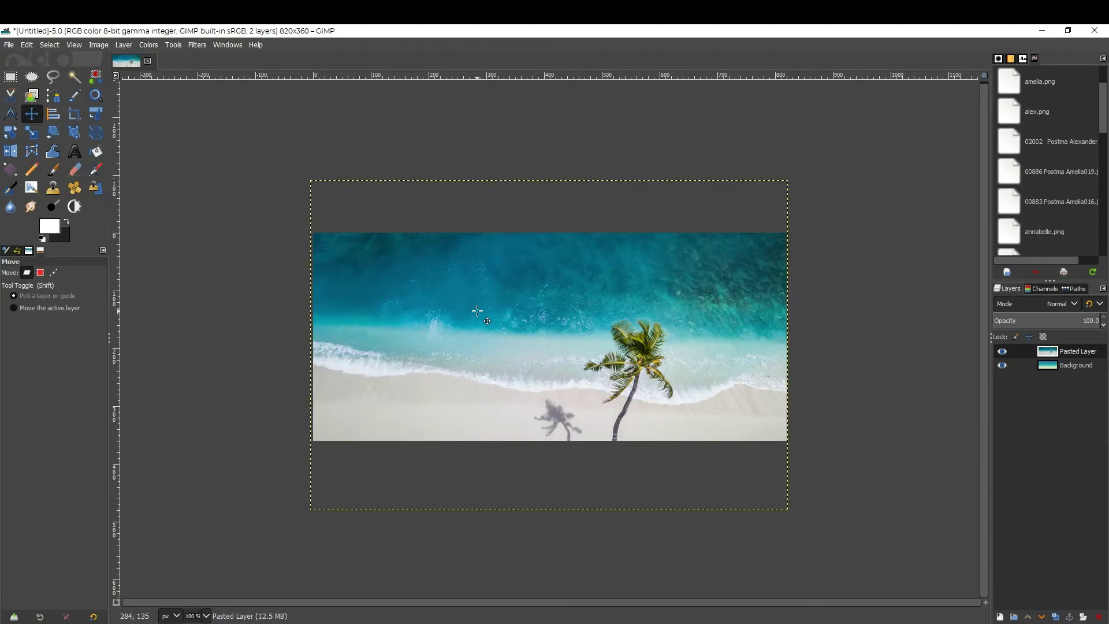
key(Right)
key(Right)
key(Right)
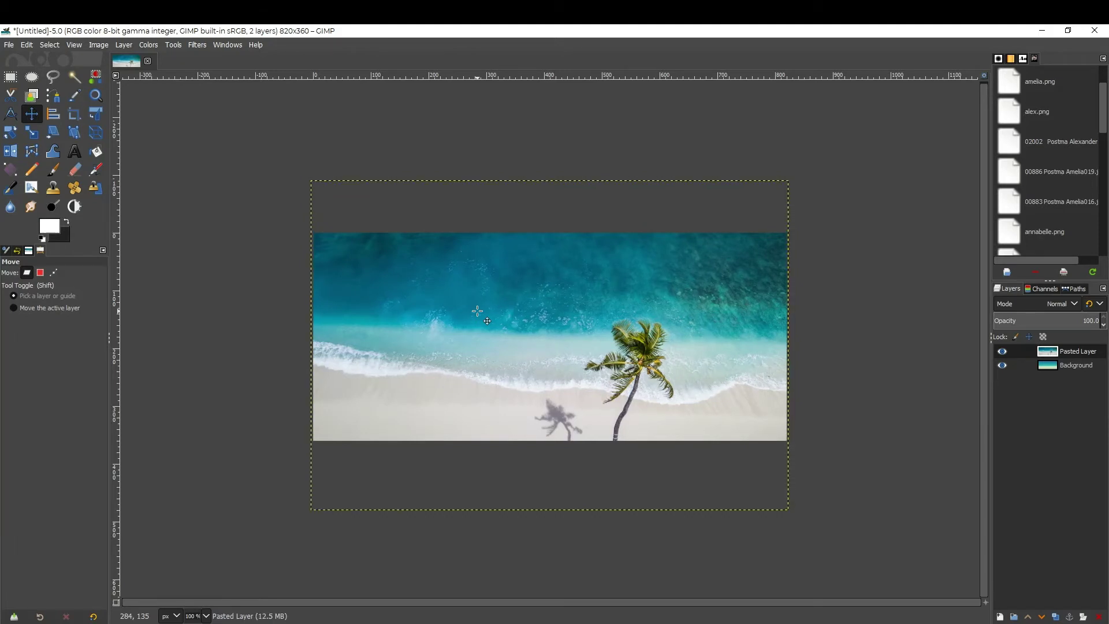
key(Left)
key(Left)
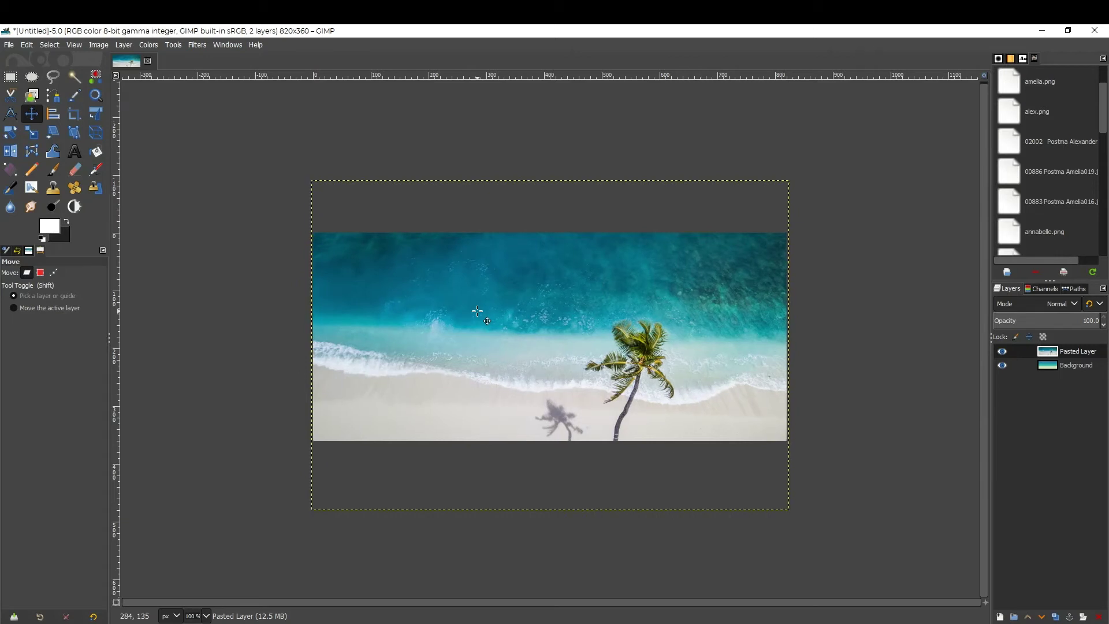
drag(477, 310, 459, 296)
key(ctrl+z)
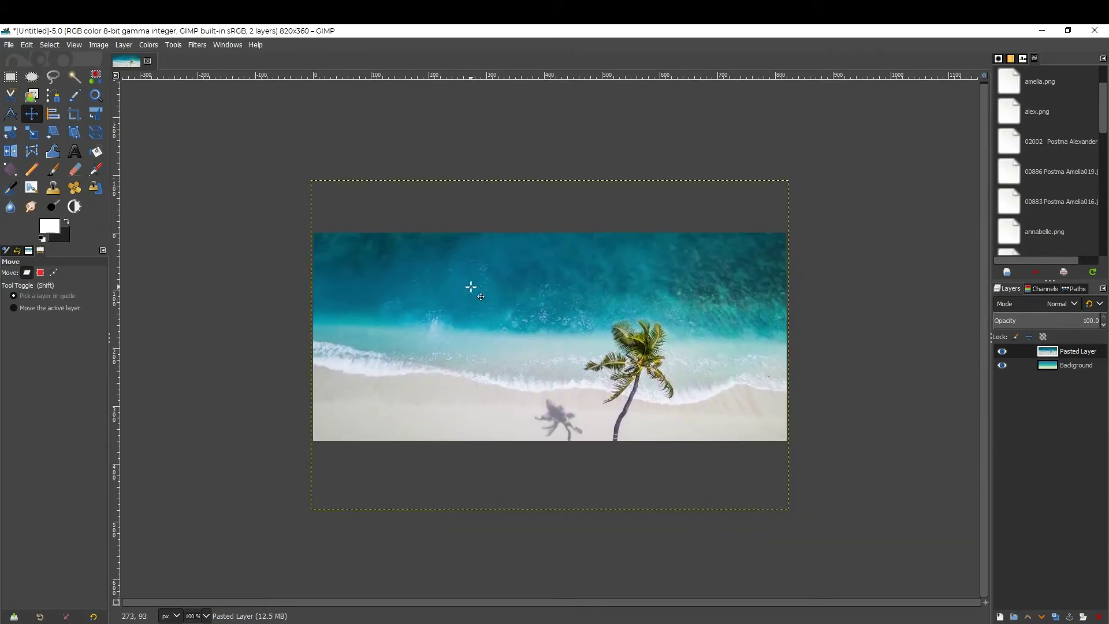
key(Right)
key(Right)
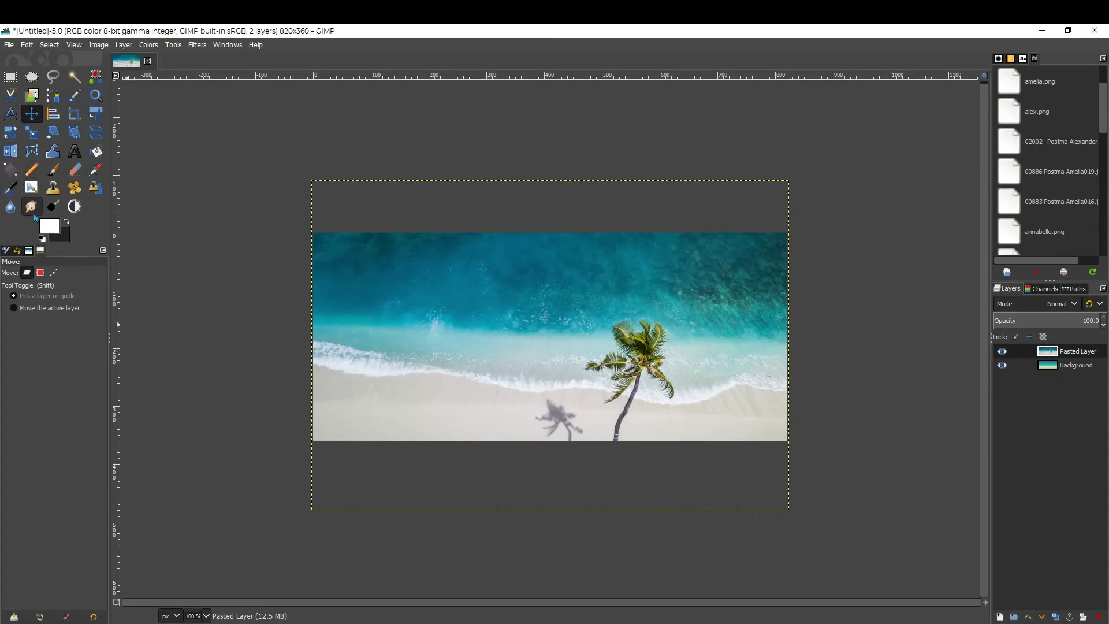
Add the white text "Group Name" in the middle of the banner, in Bodoni MT Heavy at 72 px
click(75, 152)
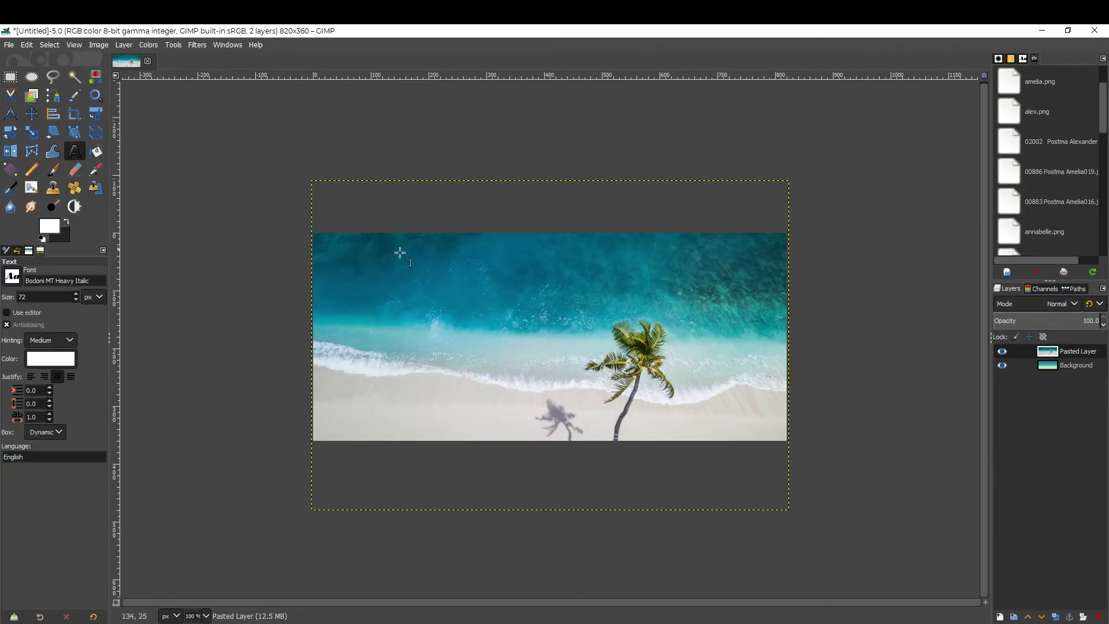
click(439, 301)
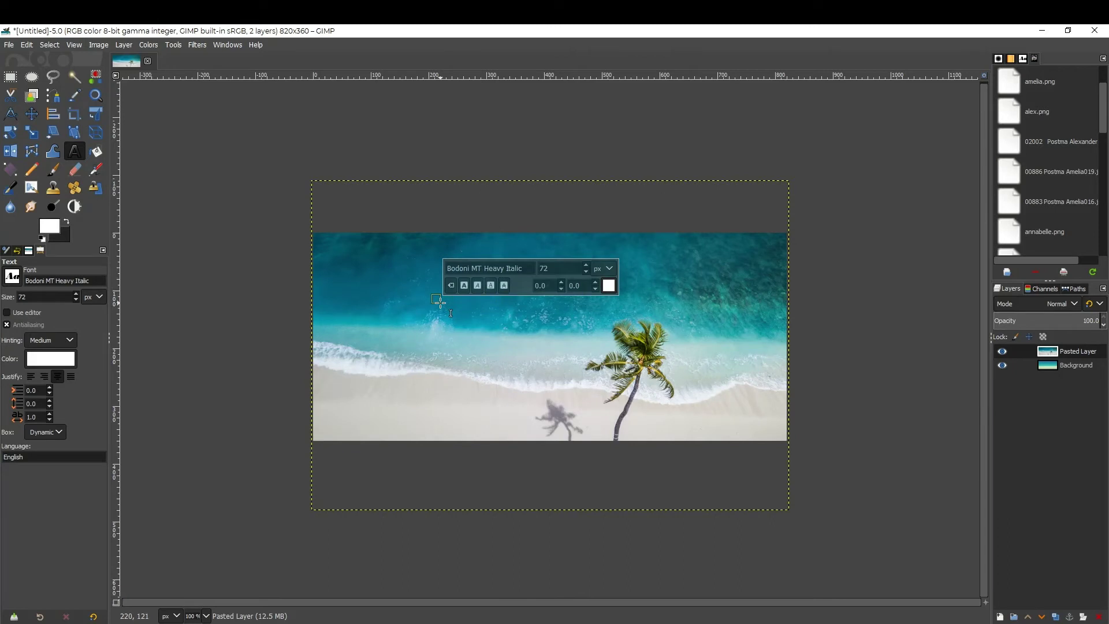
text(Group)
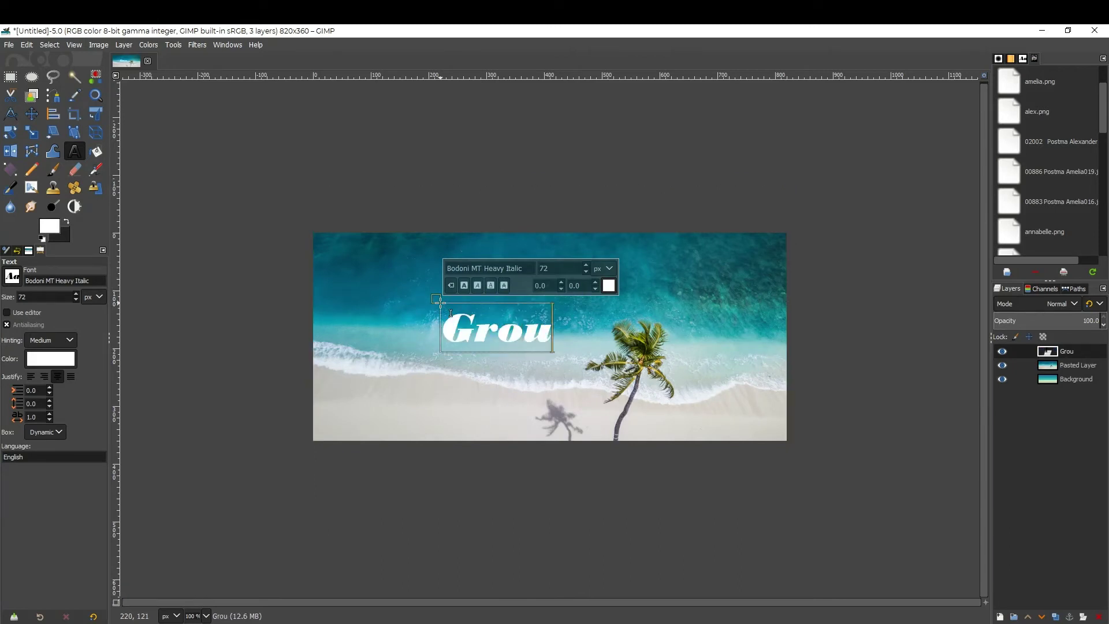
text( Name)
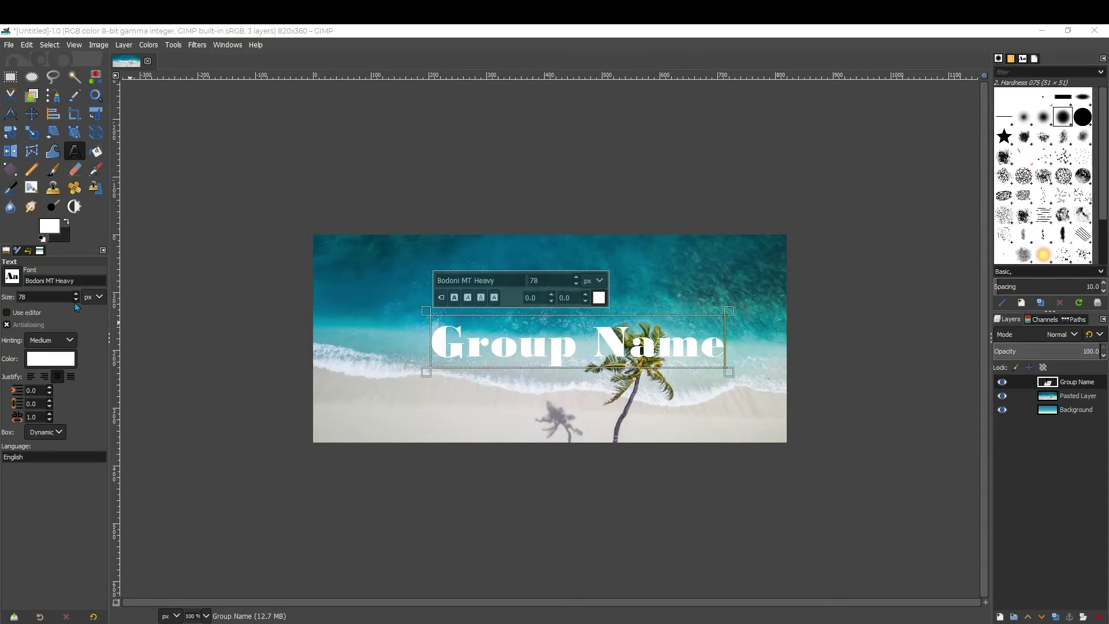
scroll(76, 300, down, 7)
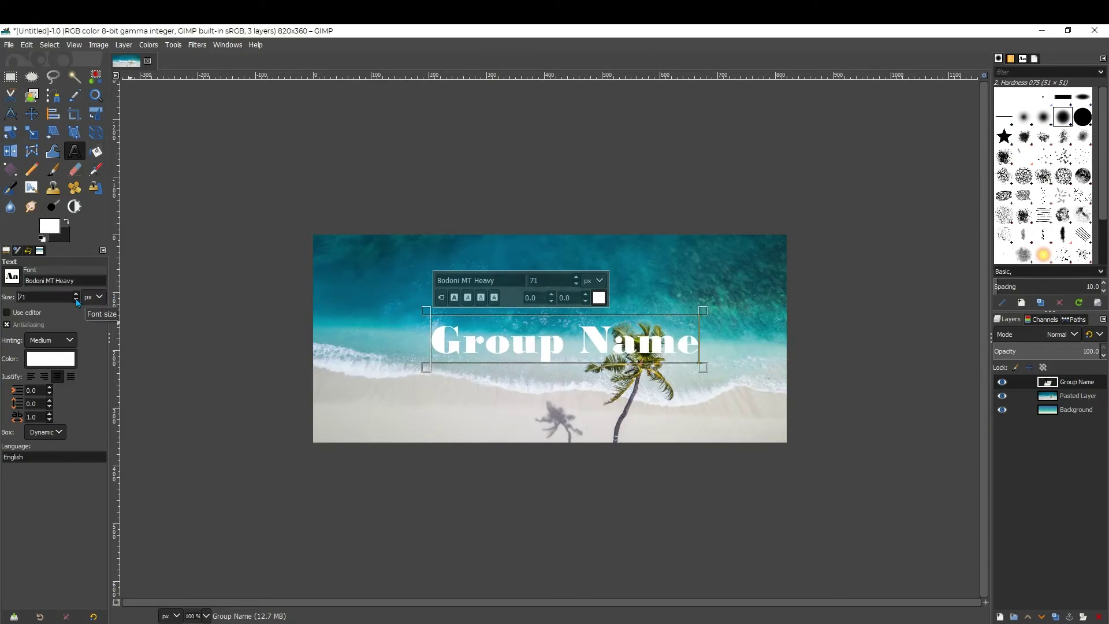
scroll(76, 298, up, 1)
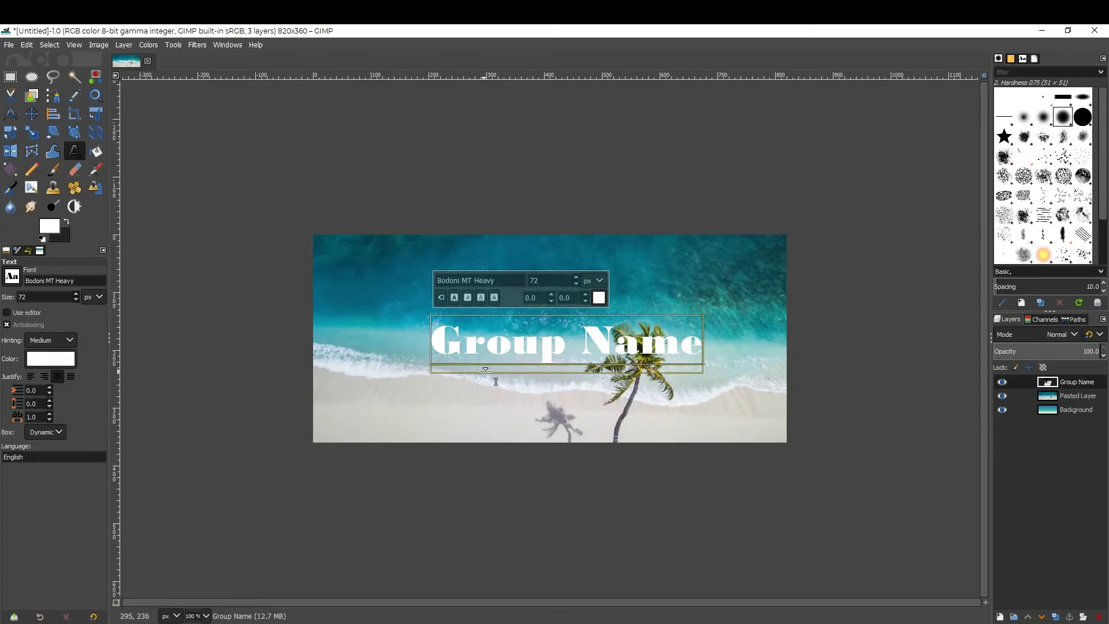
Select the Group Name lettering from its alpha and fill it with a near-vertical linear Caribbean Blues gradient from about (400, 136) to (395, 265)
right_click(1067, 388)
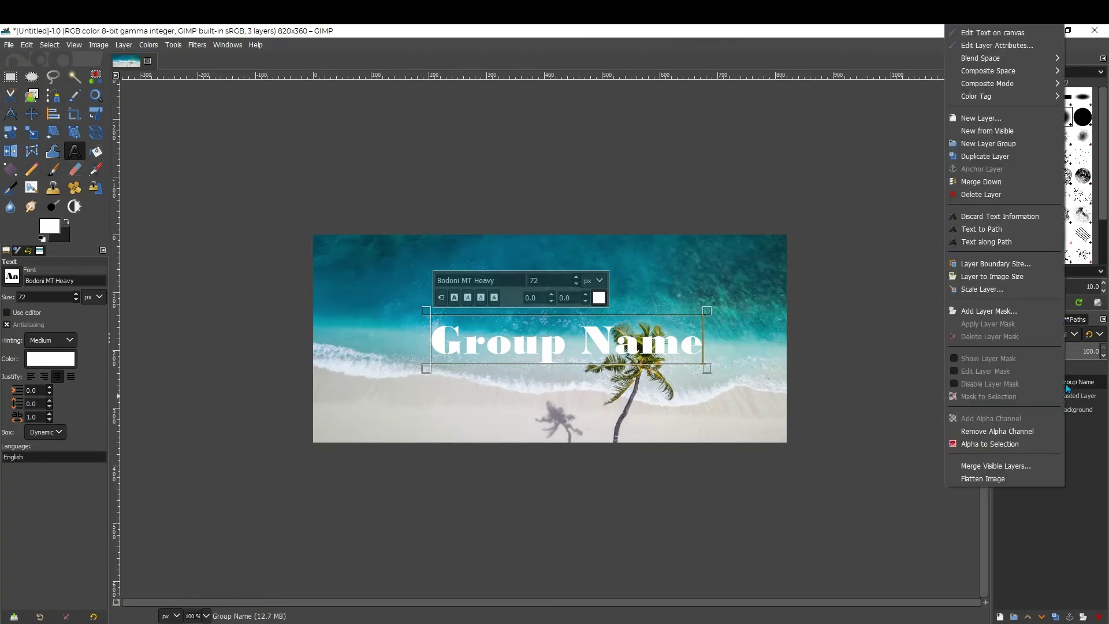
click(1015, 444)
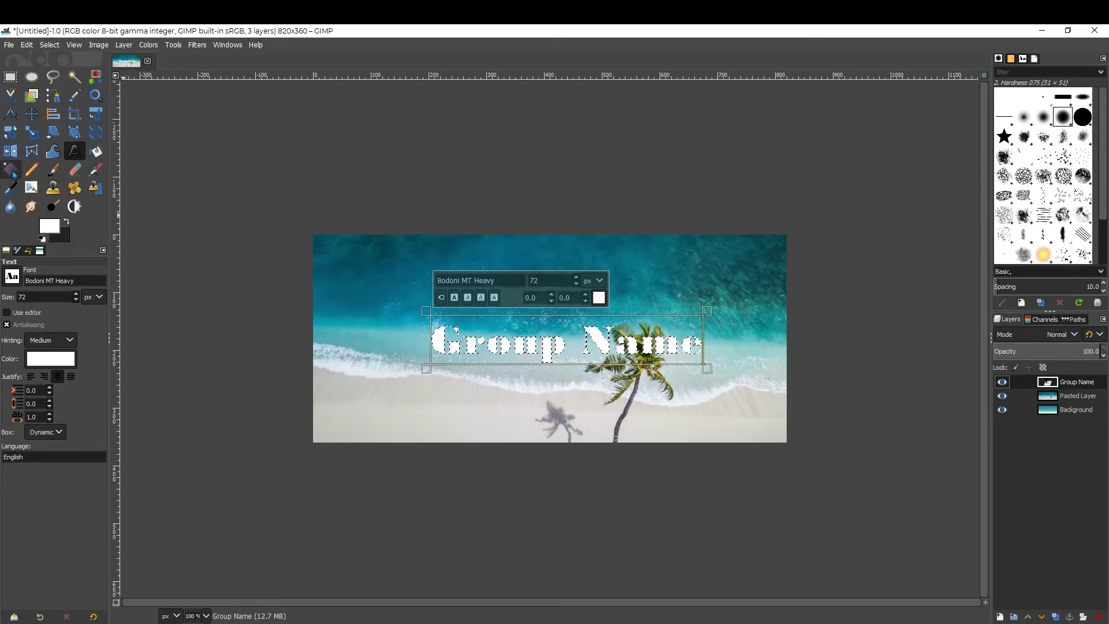
key(g)
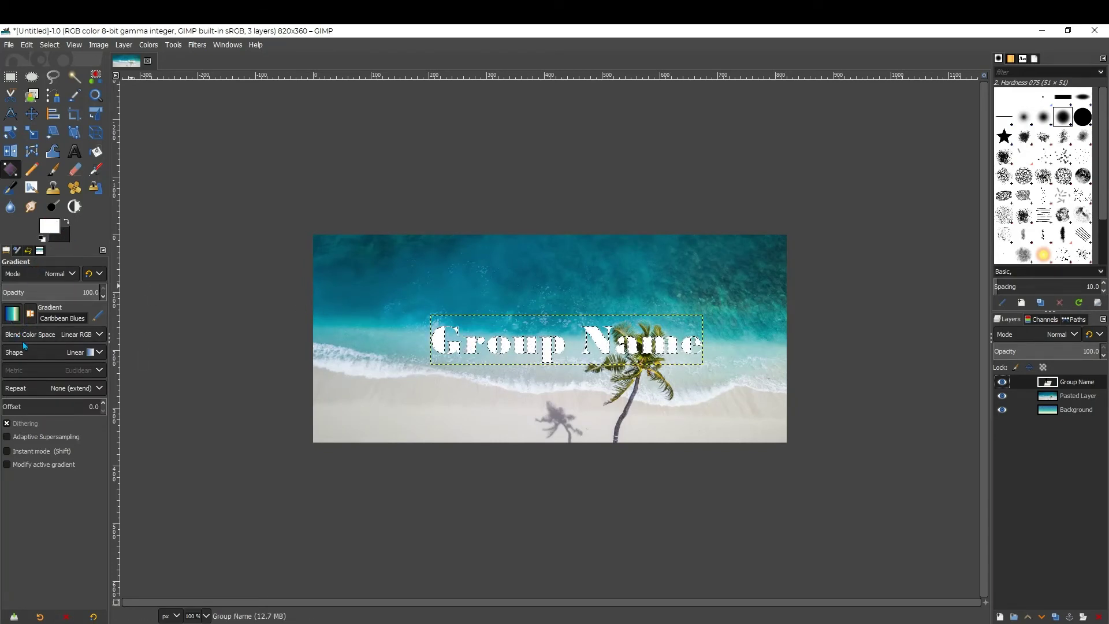
mouse_move(404, 337)
mouse_down()
mouse_move(786, 361)
mouse_move(676, 415)
mouse_move(629, 409)
mouse_move(650, 414)
mouse_up()
drag(404, 339, 542, 314)
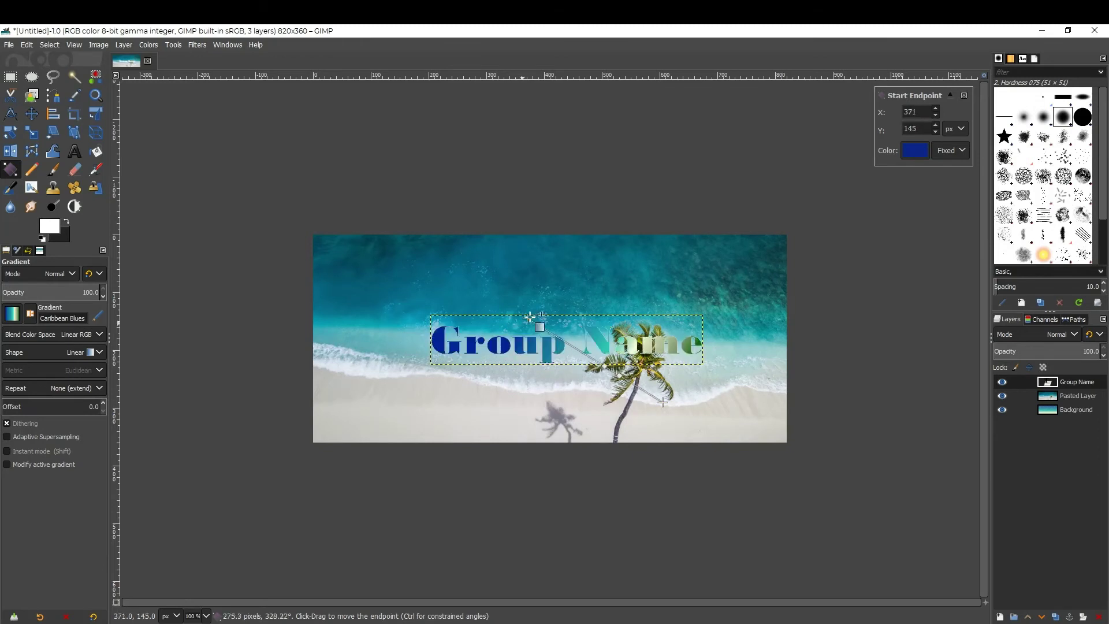
drag(662, 402, 542, 387)
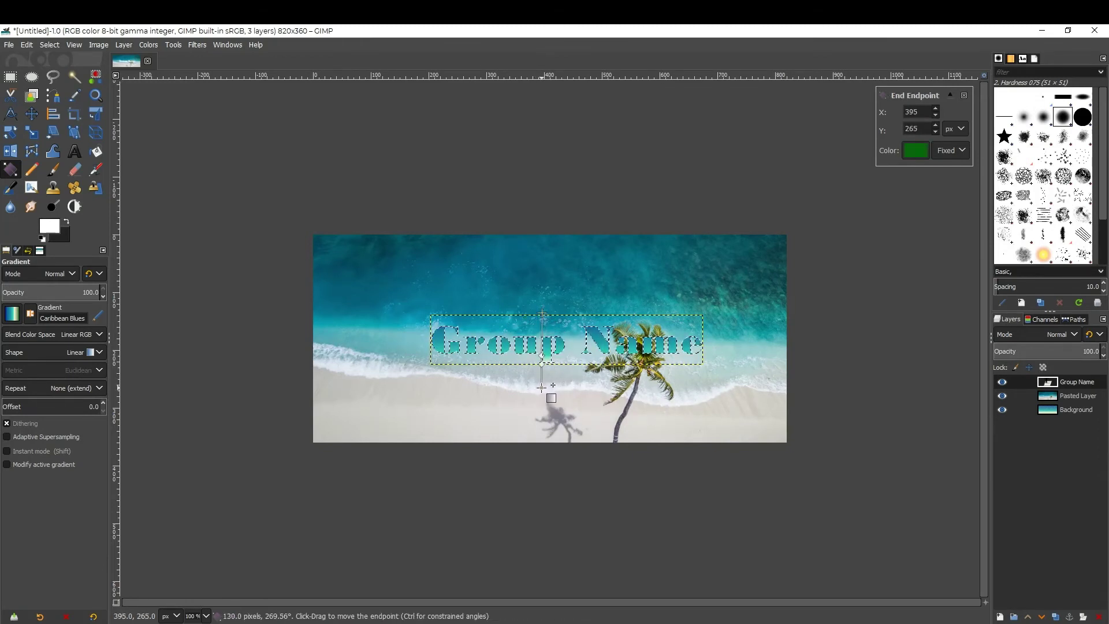
drag(543, 314, 544, 313)
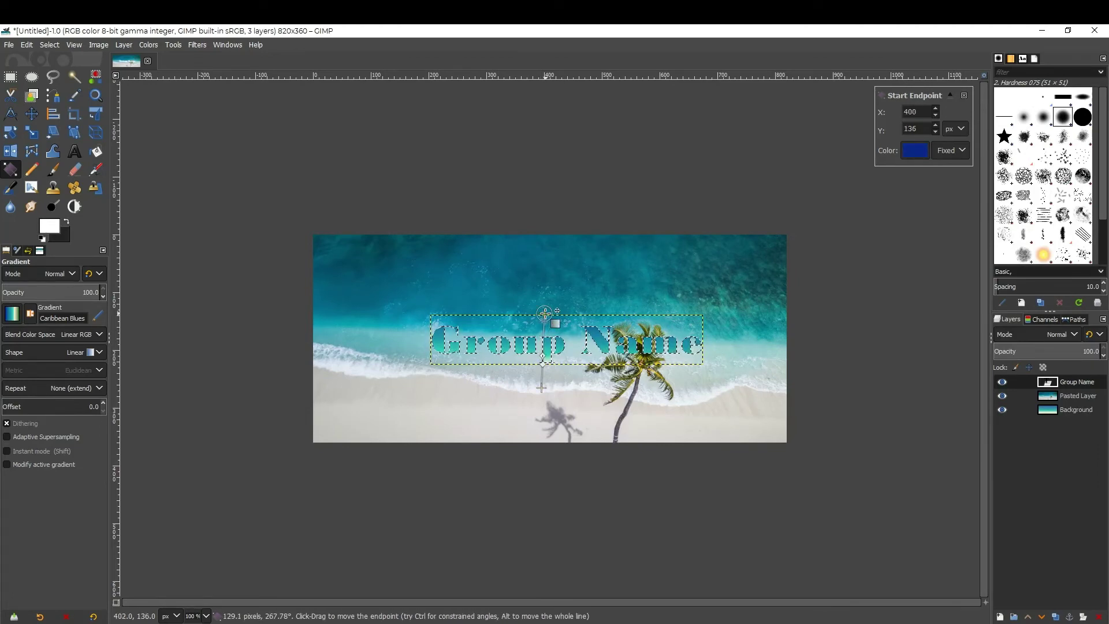
key(Return)
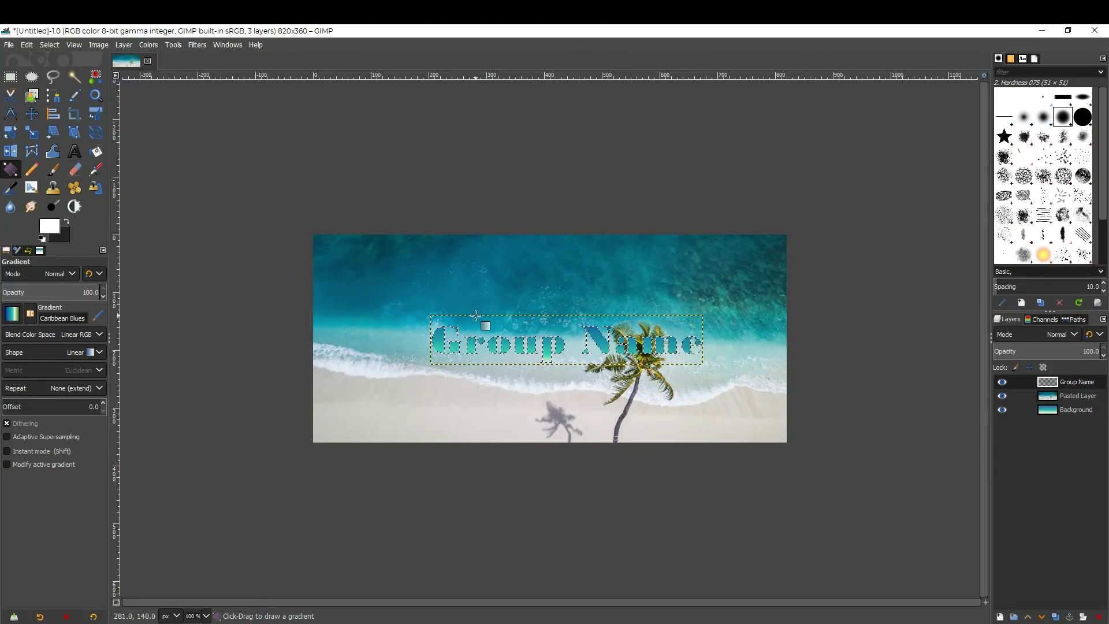
Replace the lettering selection with a selection of the entire banner canvas
key(ctrl+a)
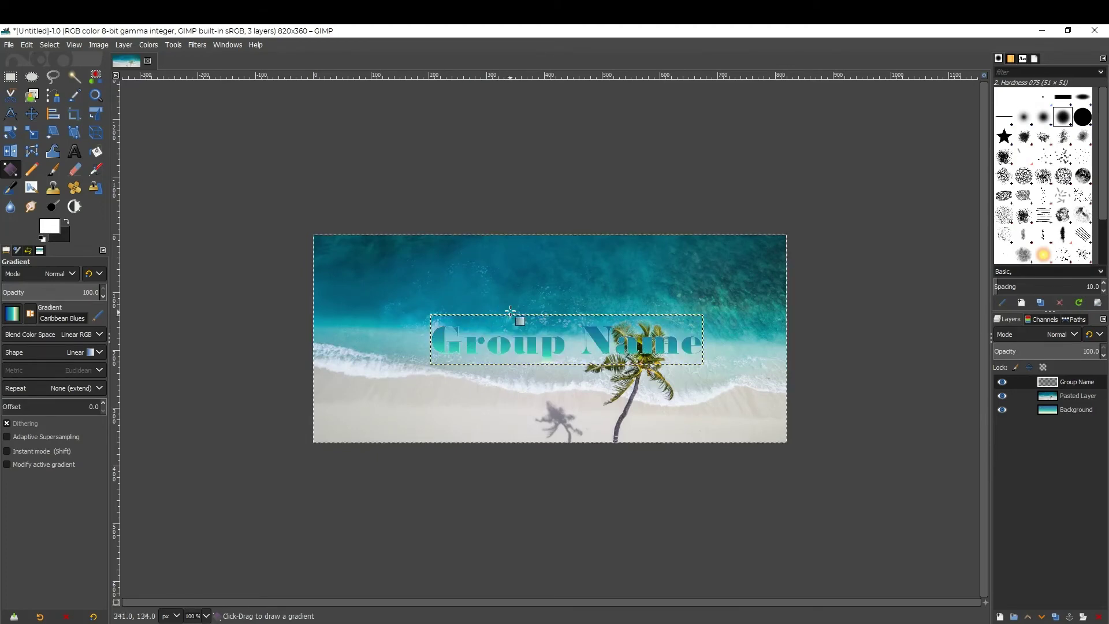
click(46, 45)
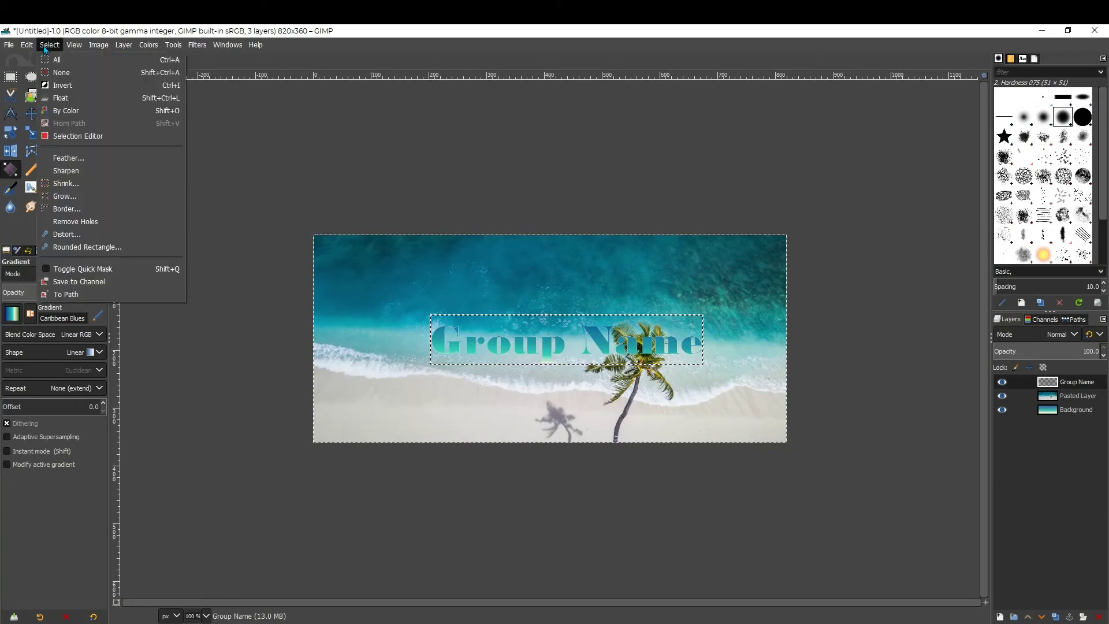
click(74, 60)
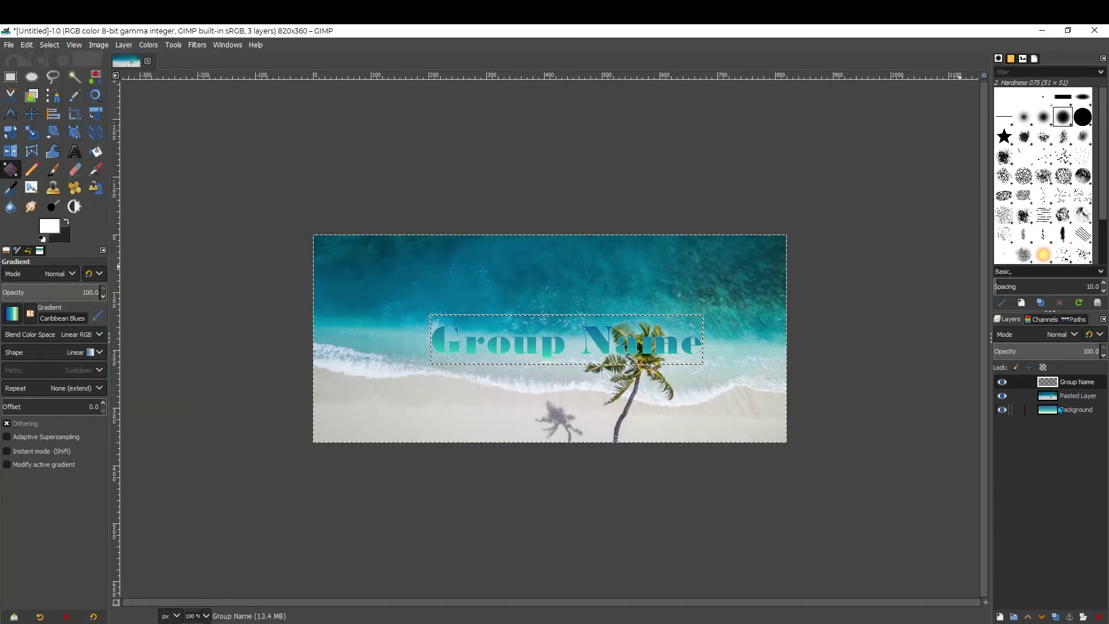
click(1046, 398)
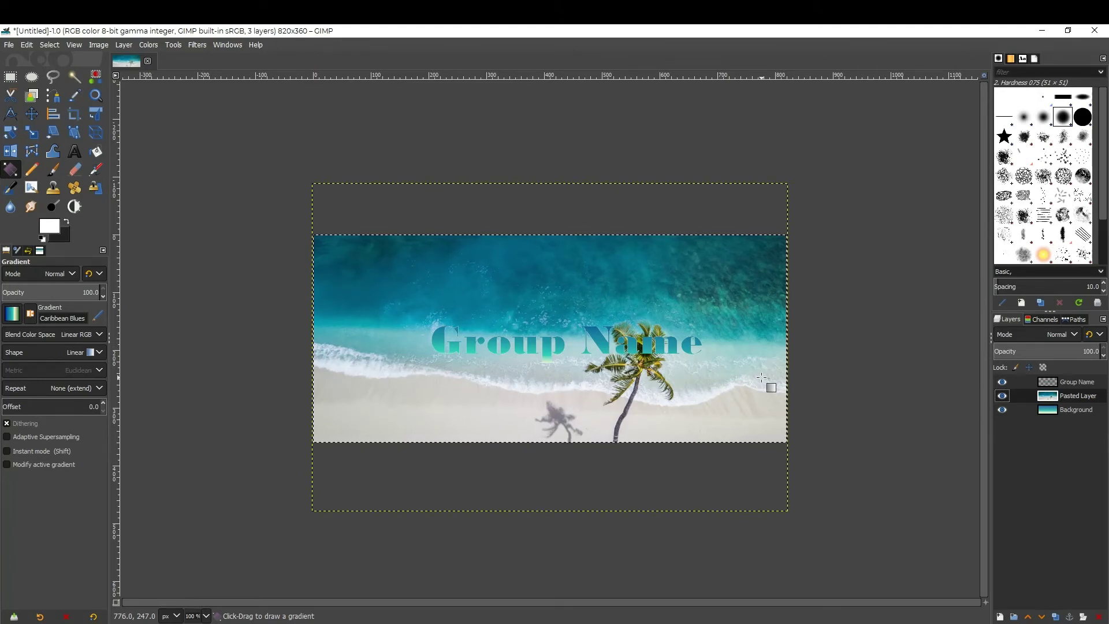
click(200, 46)
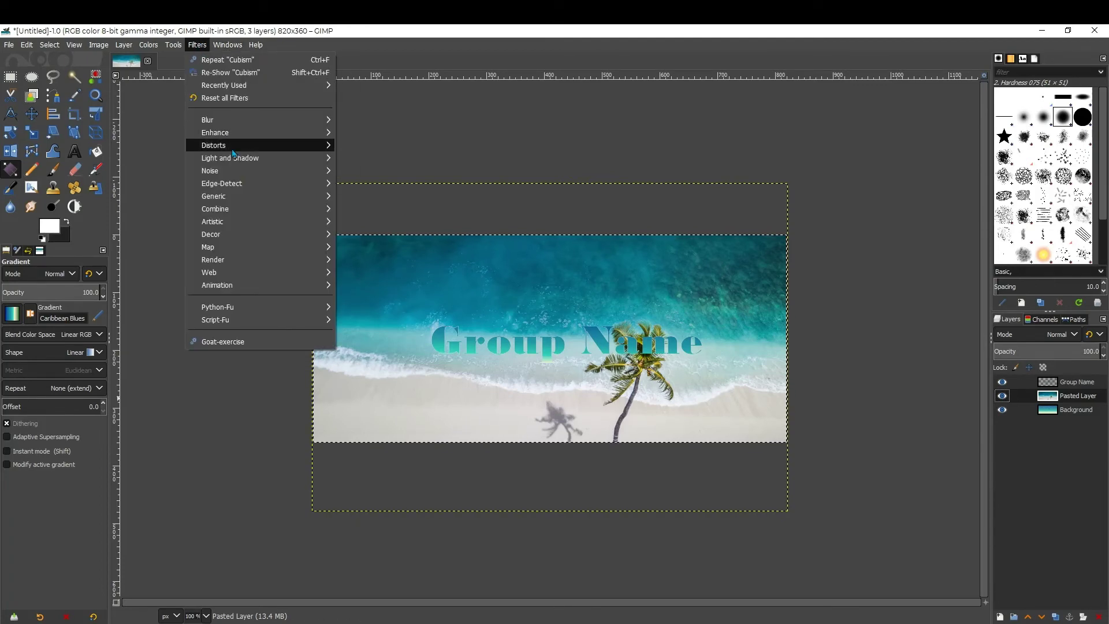
mouse_move(277, 158)
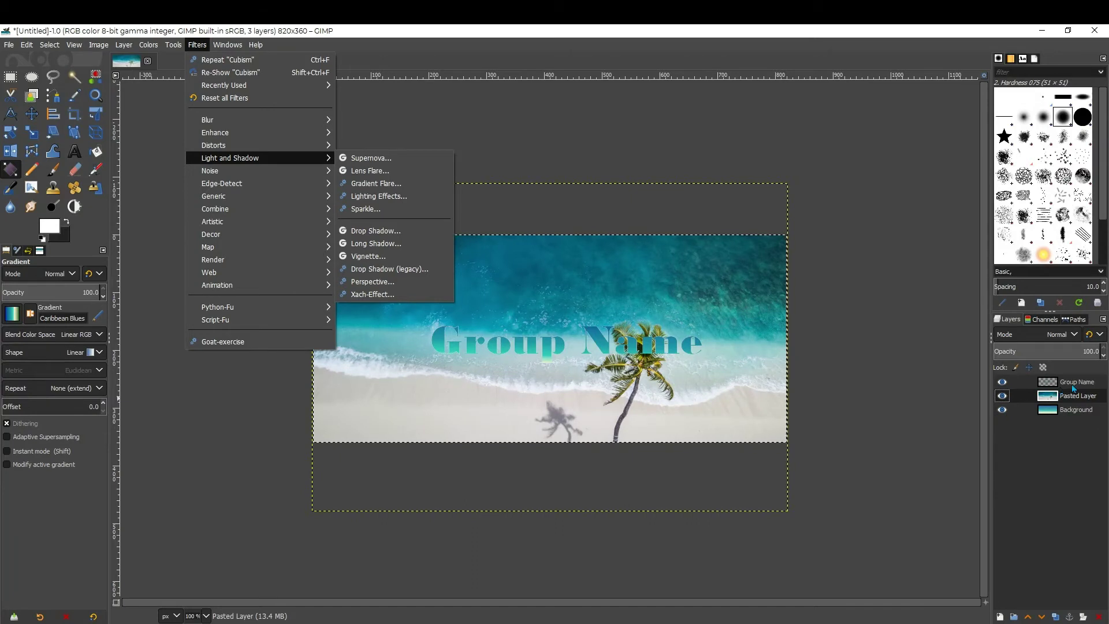
key(Escape)
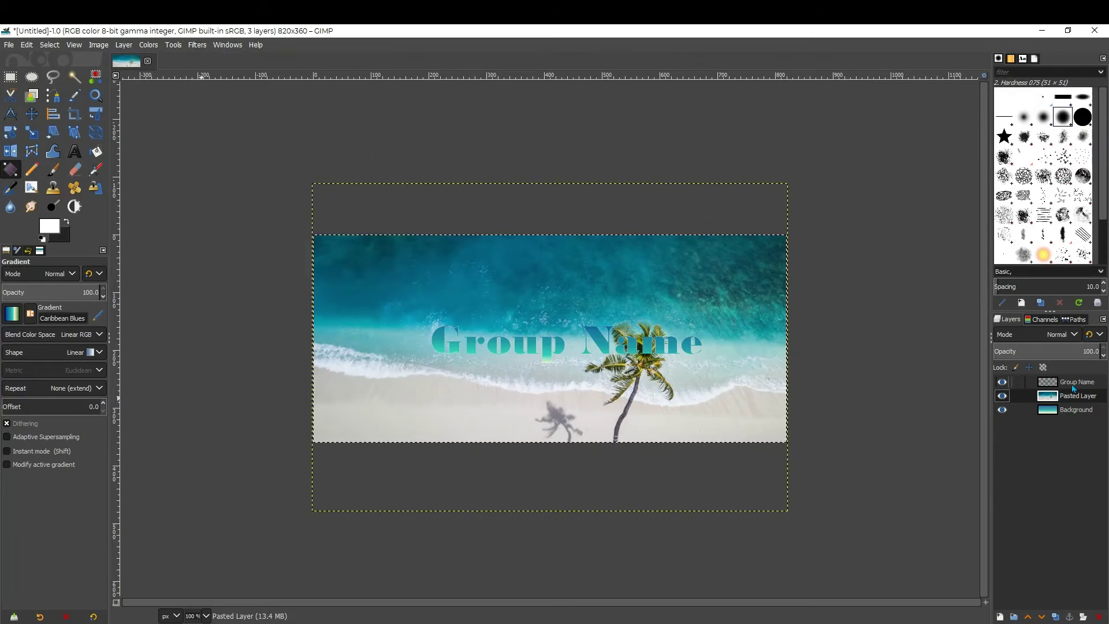
Start a Drop Shadow on the Group Name layer and set its blur radius to 0
click(1072, 385)
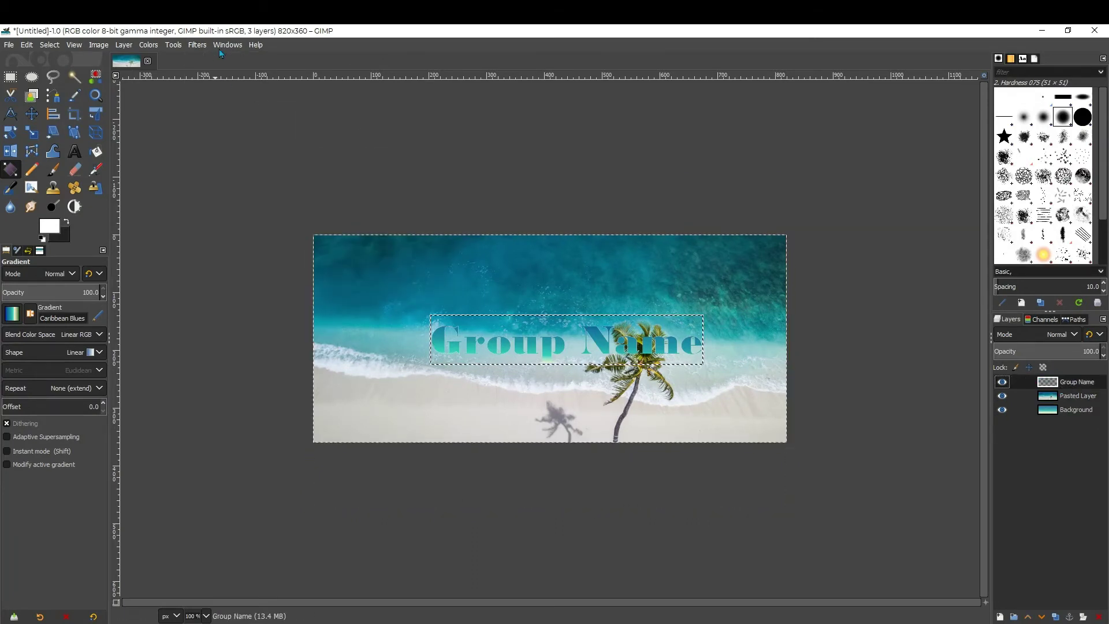
click(197, 45)
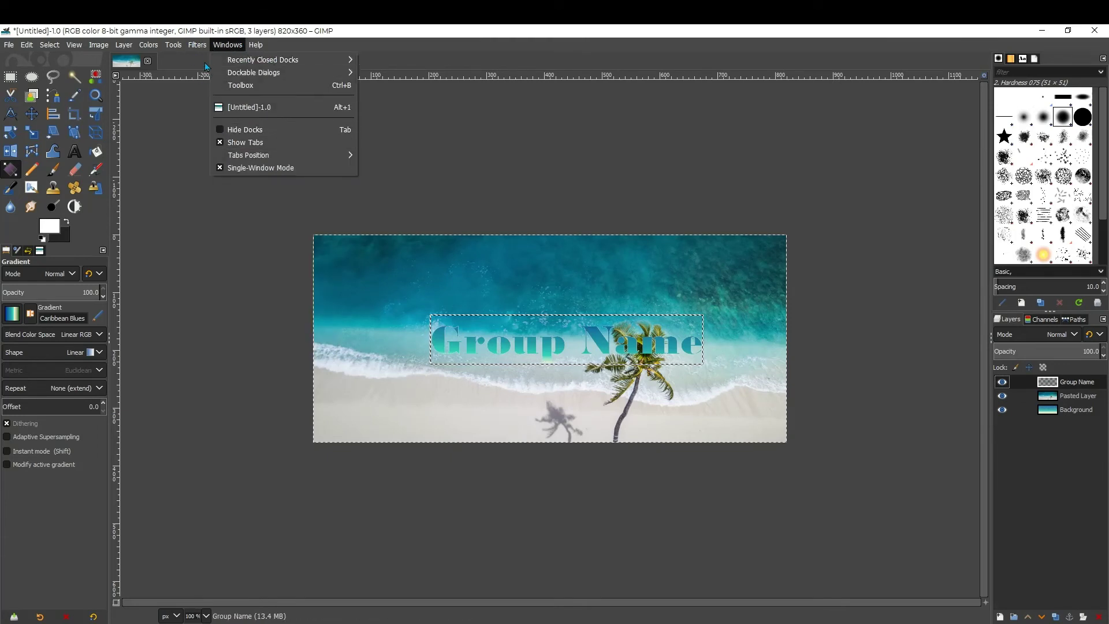
mouse_move(197, 44)
mouse_move(235, 159)
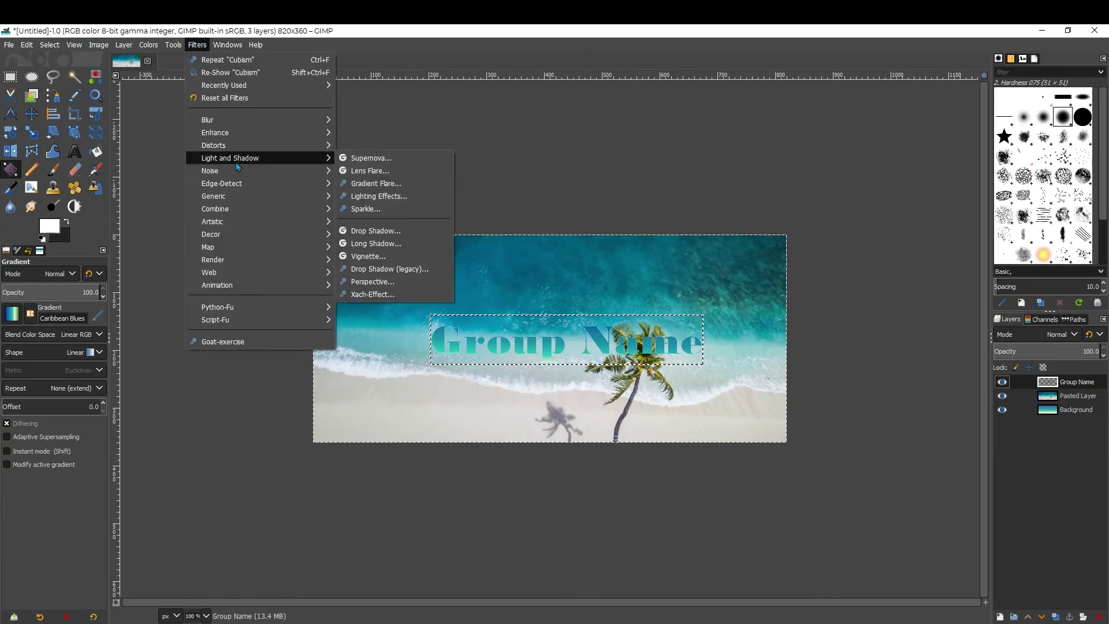
click(406, 229)
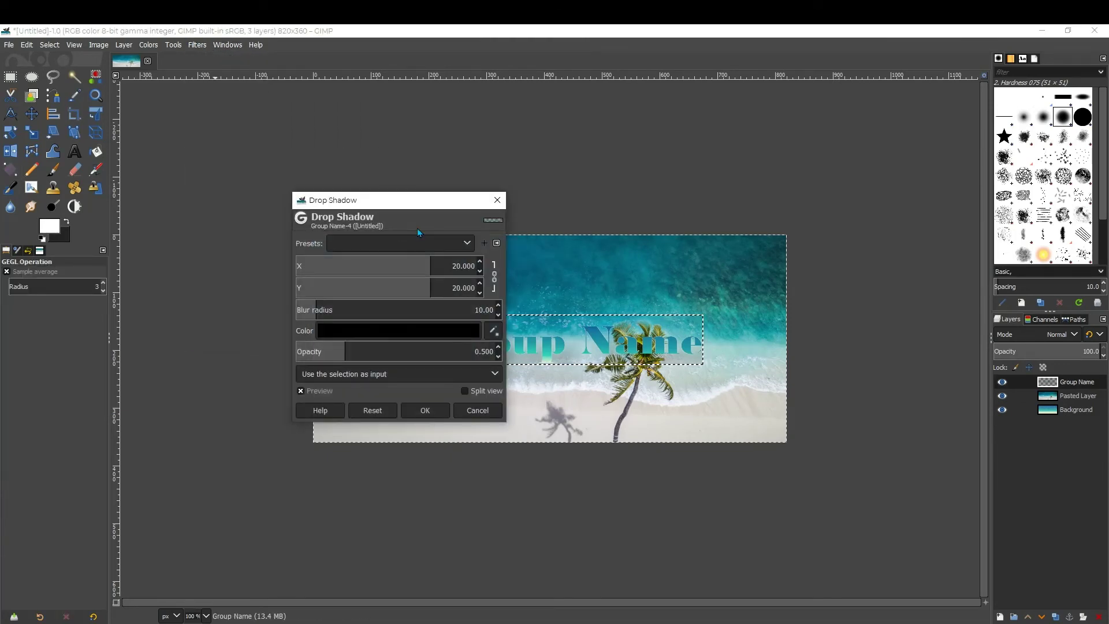
drag(430, 196, 359, 68)
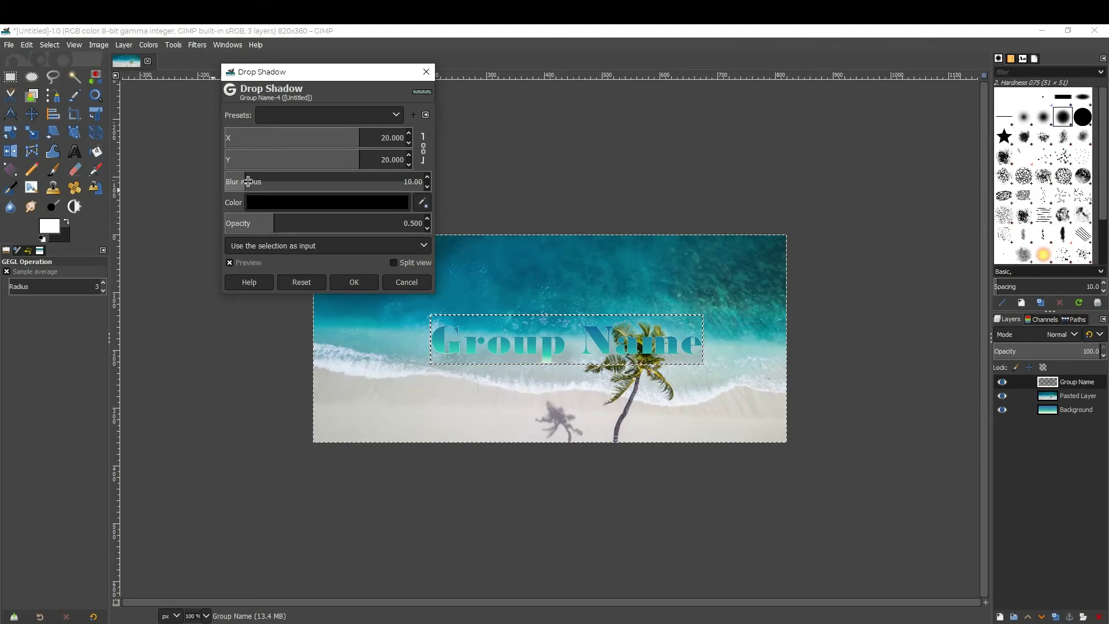
drag(254, 181, 139, 181)
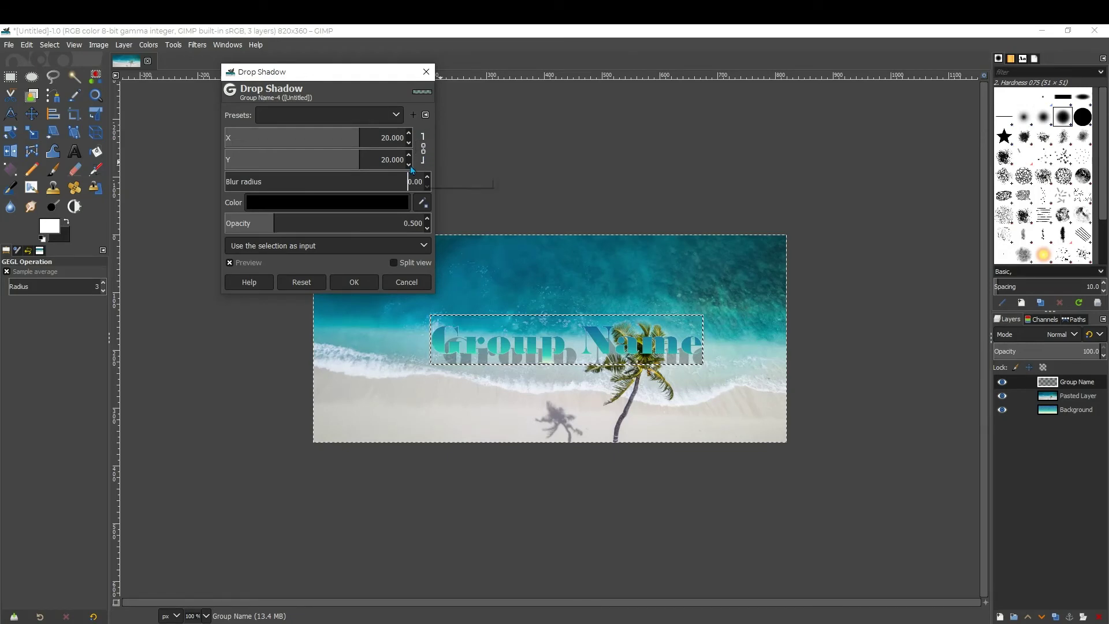
Unlink the shadow's horizontal and vertical offsets and set the X offset to -3
click(409, 144)
click(408, 143)
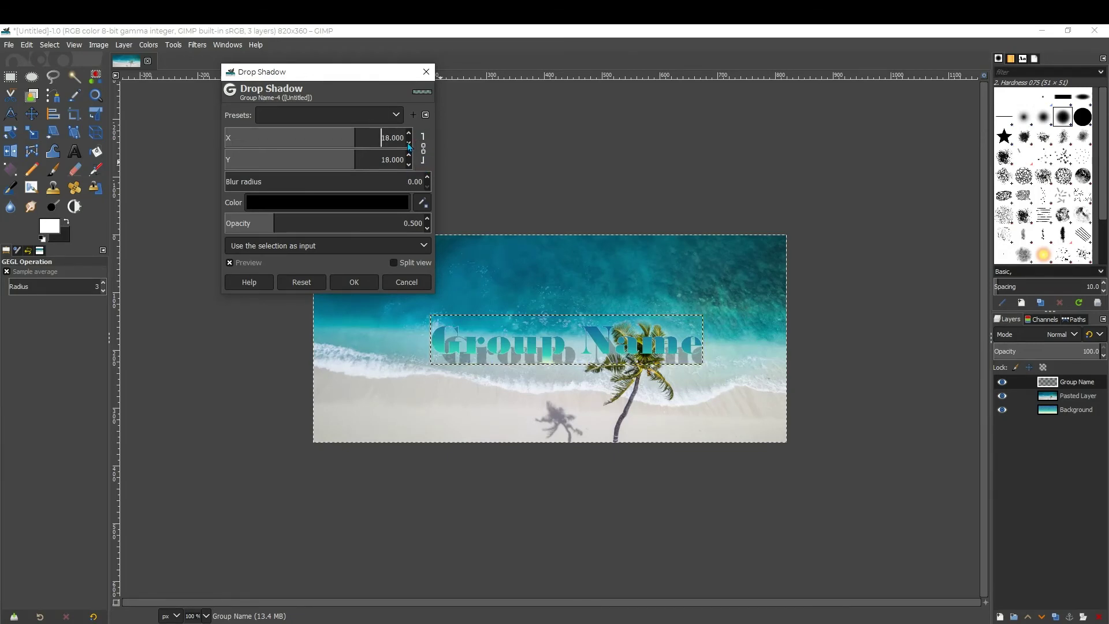
click(408, 144)
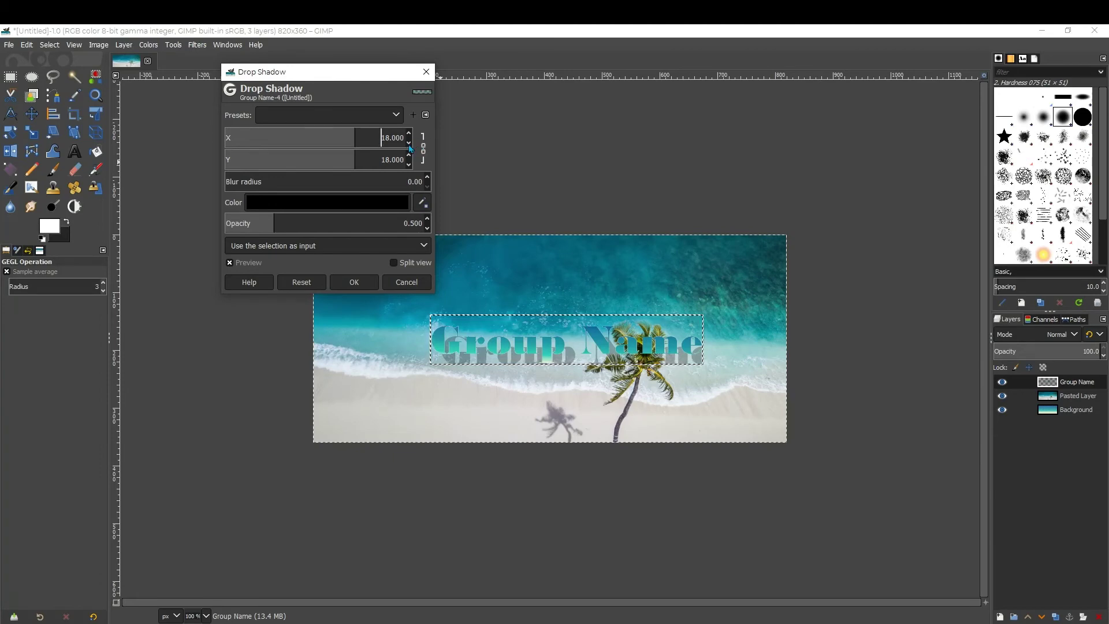
click(409, 143)
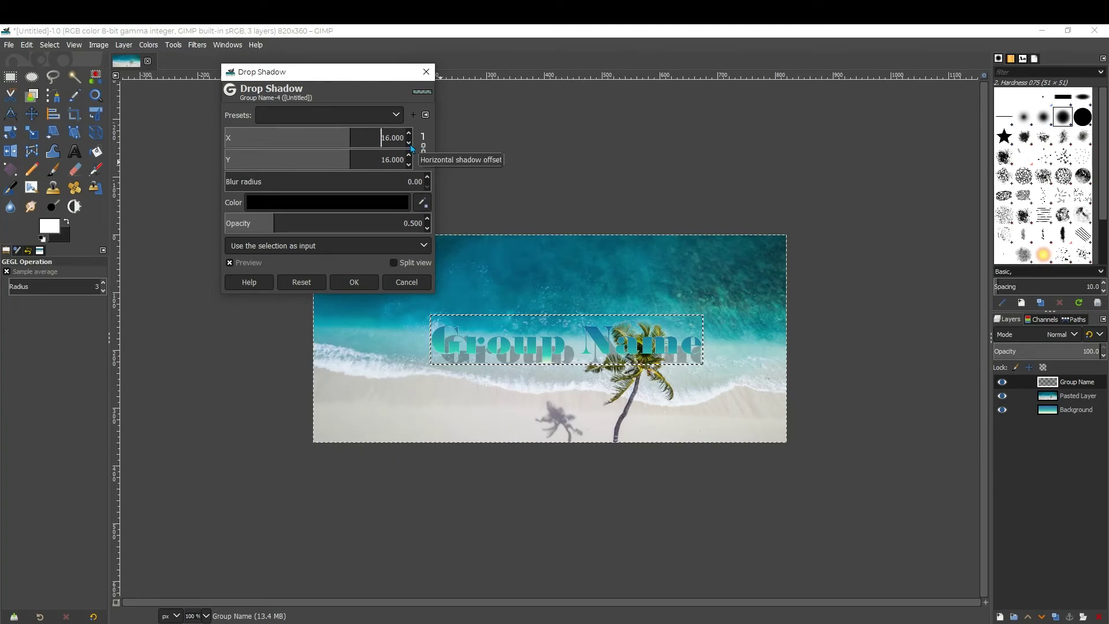
click(409, 144)
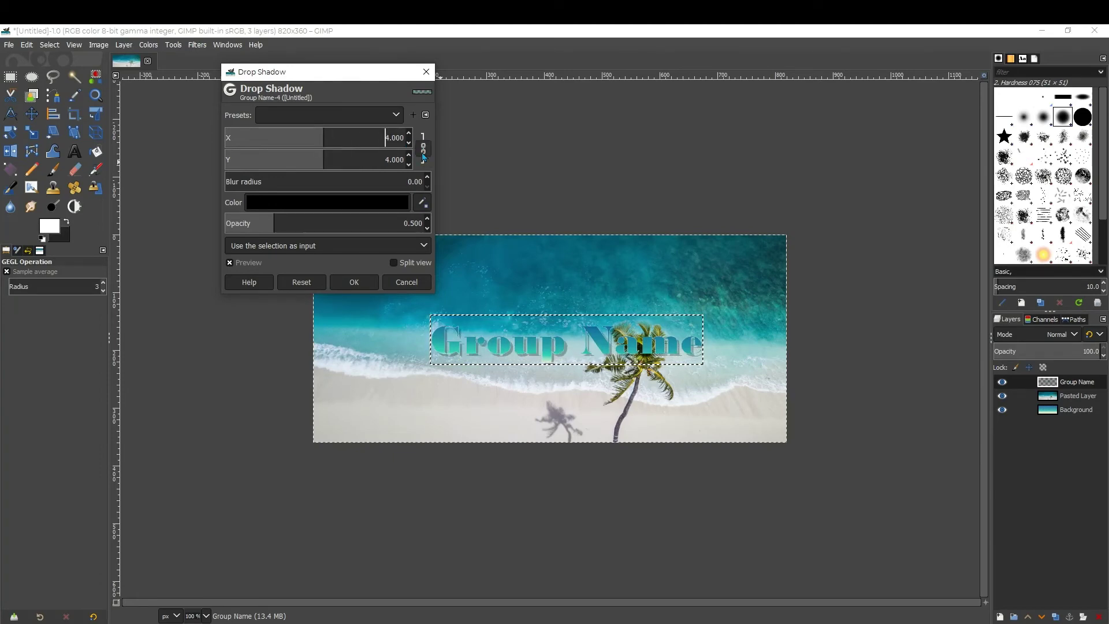
click(423, 151)
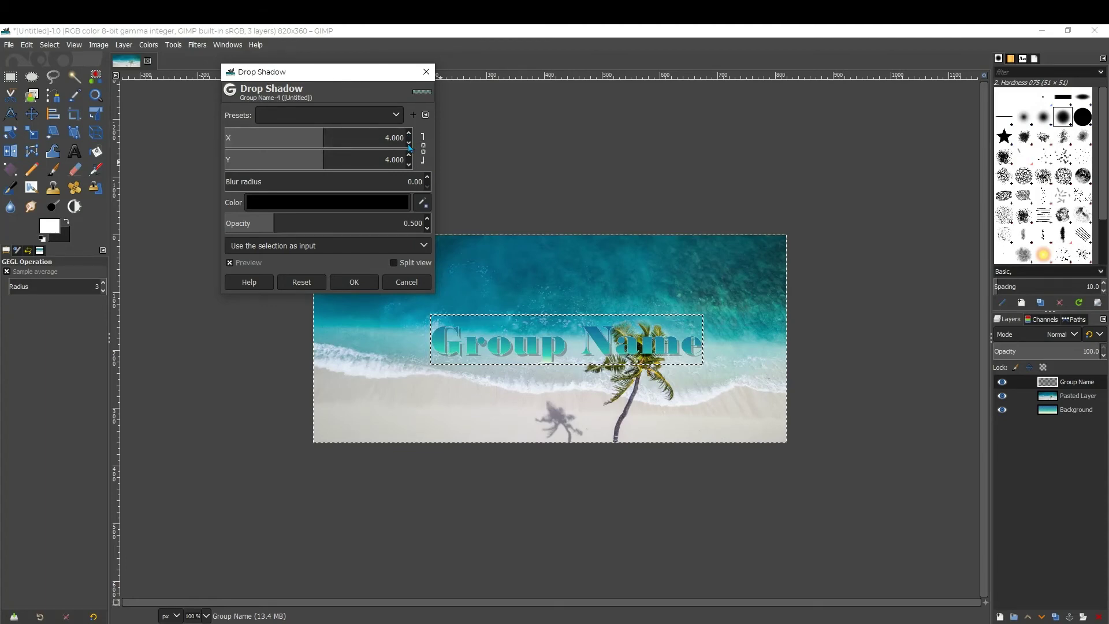
click(408, 144)
click(408, 144)
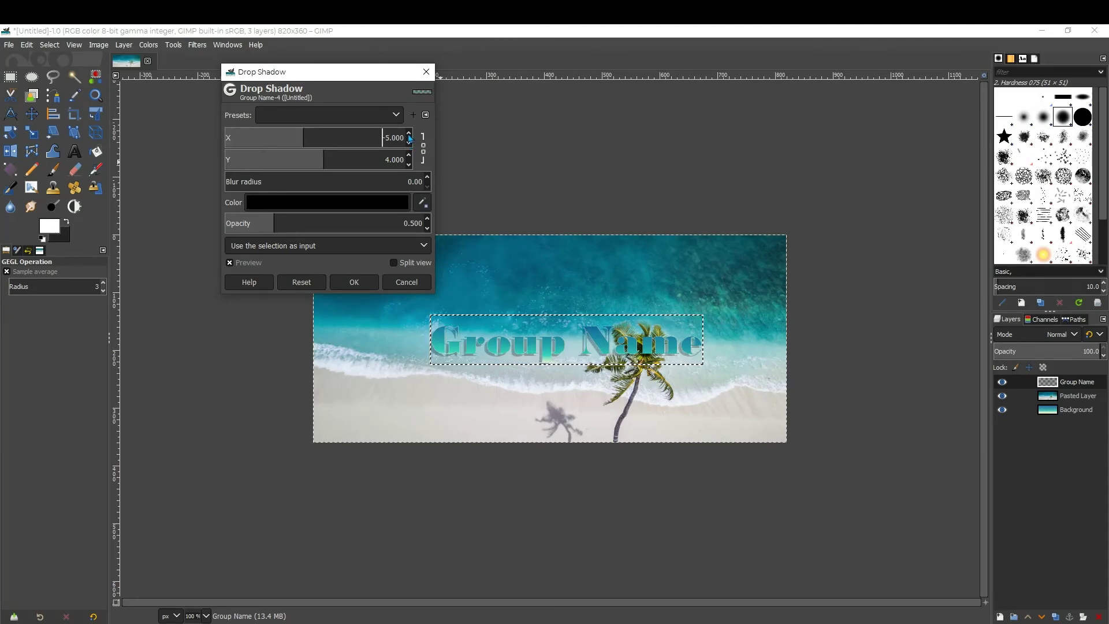
click(409, 133)
click(408, 132)
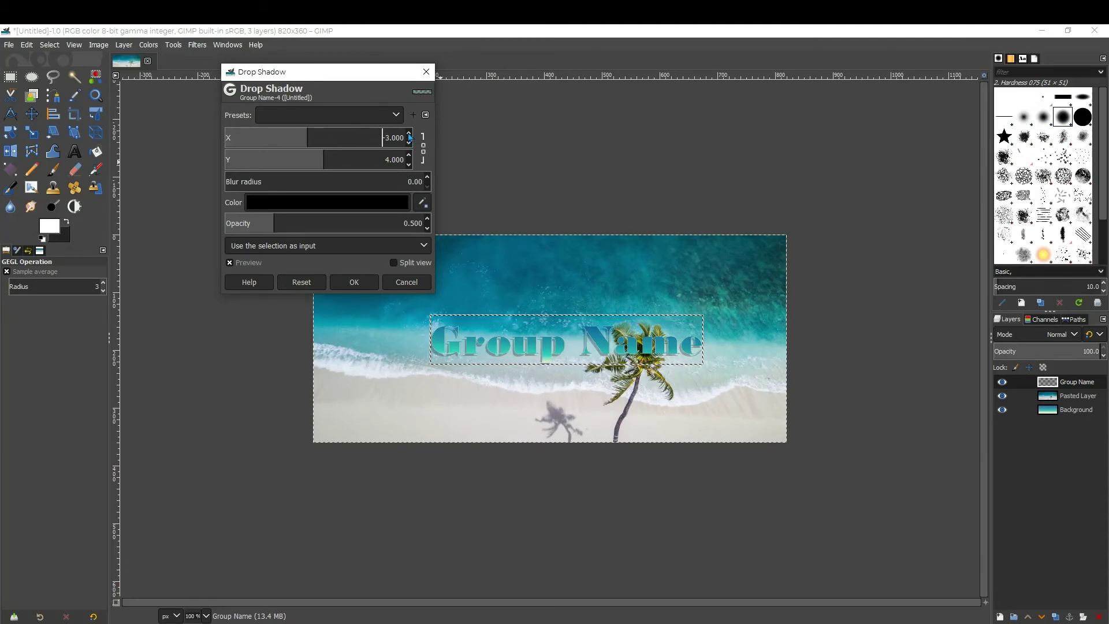
Set the shadow's Y offset to -2
click(409, 165)
click(409, 165)
click(409, 165)
click(409, 165)
click(409, 165)
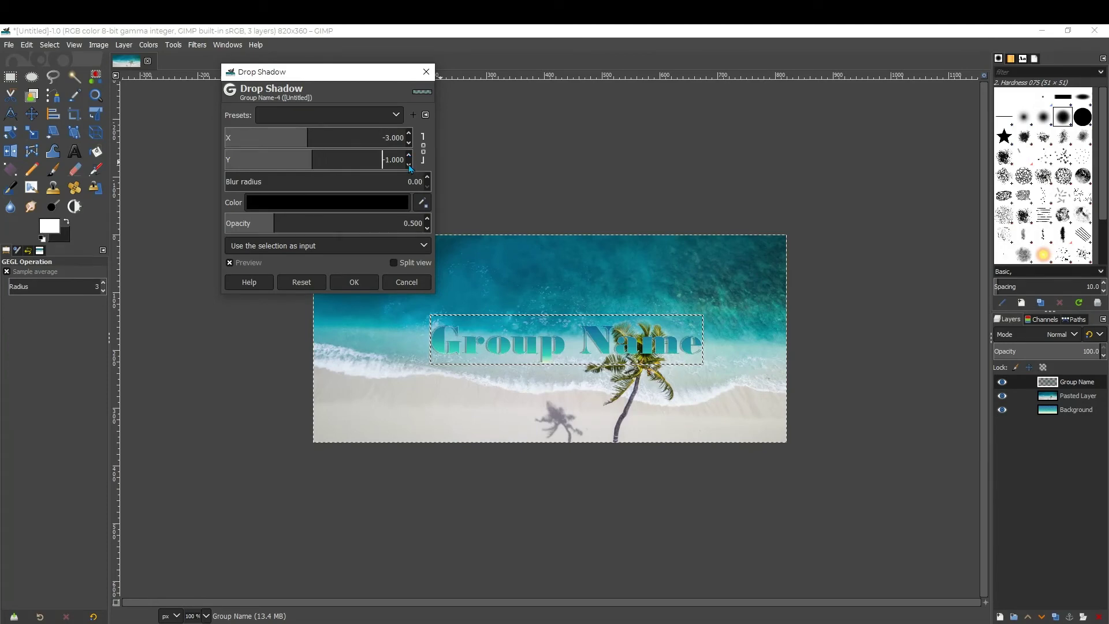
click(409, 165)
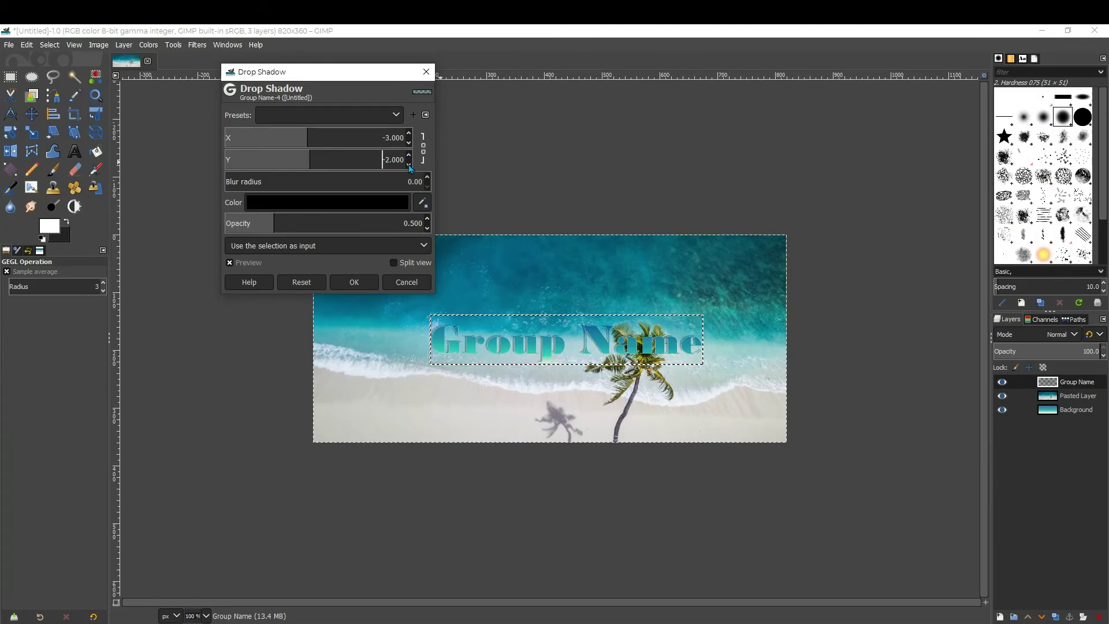
click(409, 165)
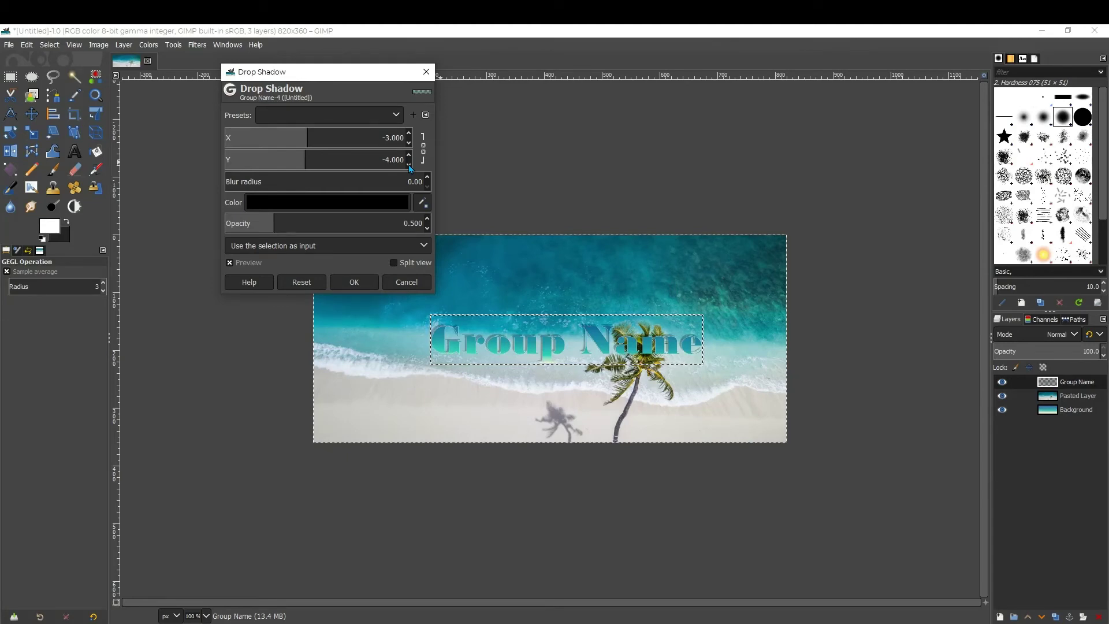
click(409, 155)
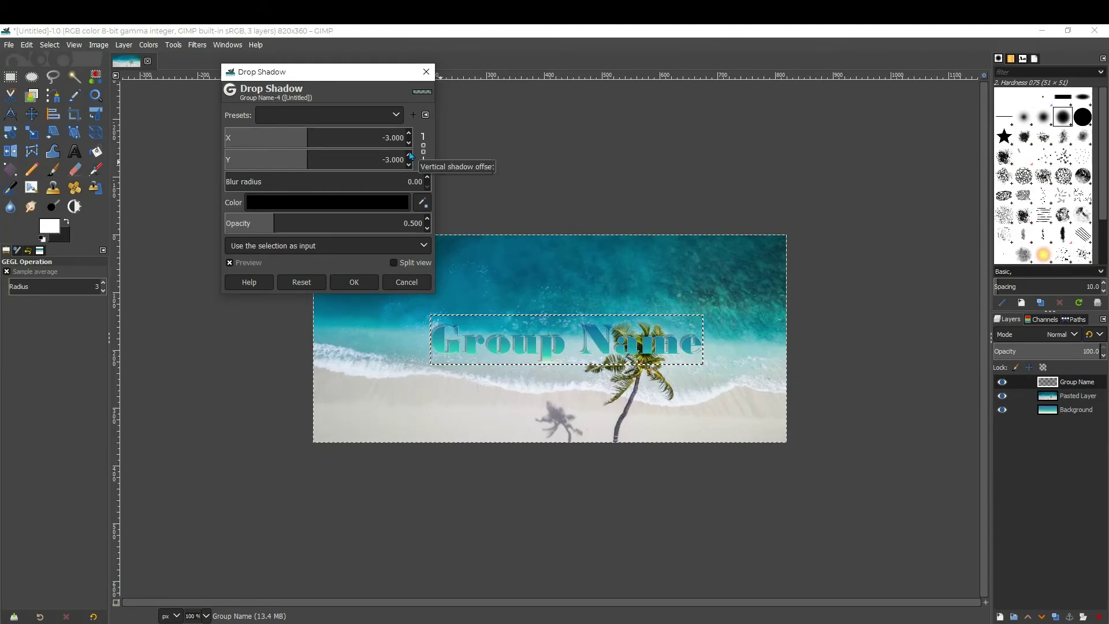
click(408, 155)
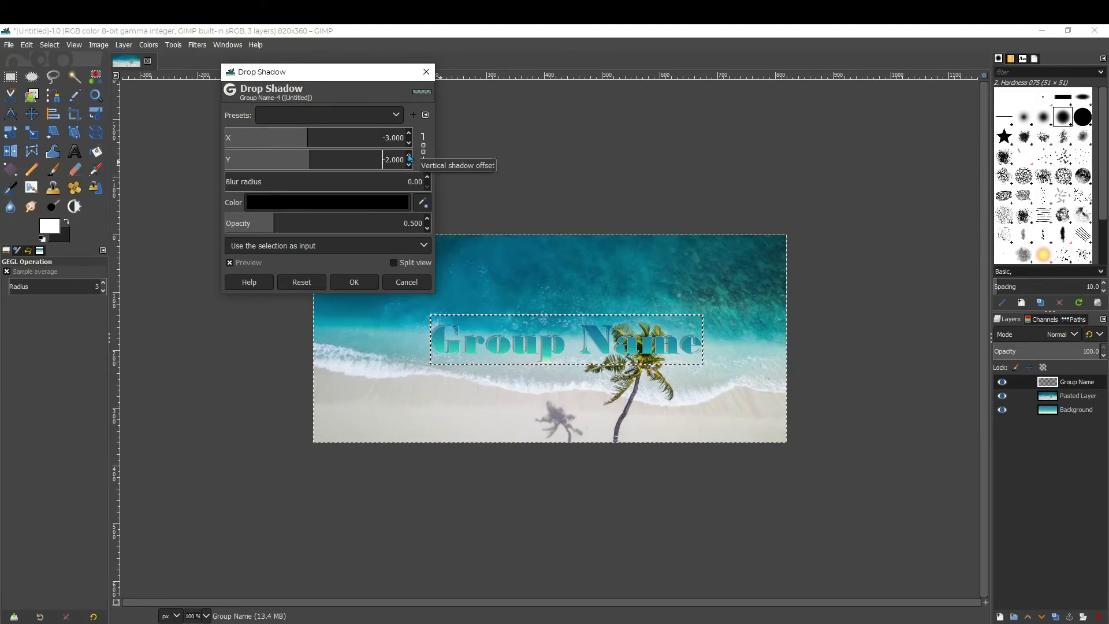
click(409, 154)
click(409, 164)
click(409, 165)
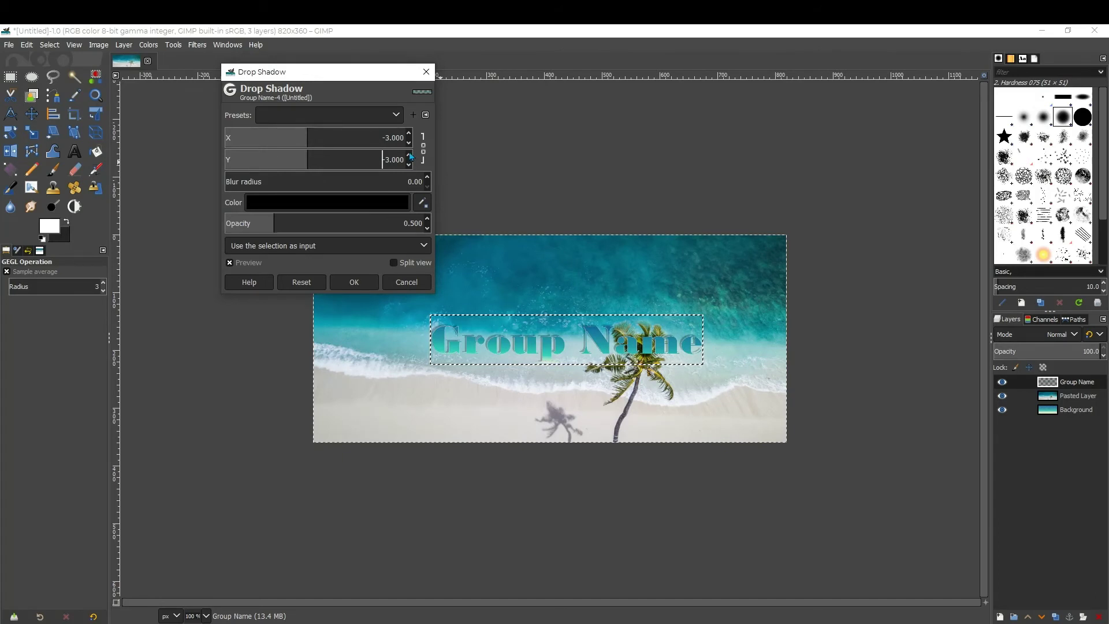
click(409, 155)
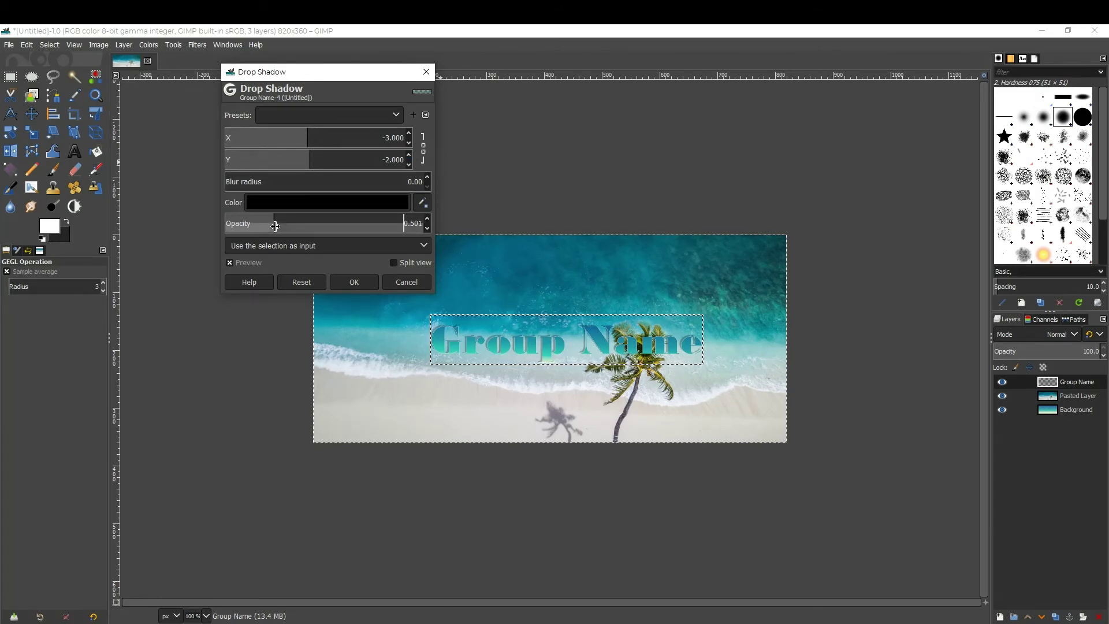
Set the shadow's opacity to 0.870 and its color to white (ffffff), and apply the Drop Shadow
drag(274, 226, 641, 213)
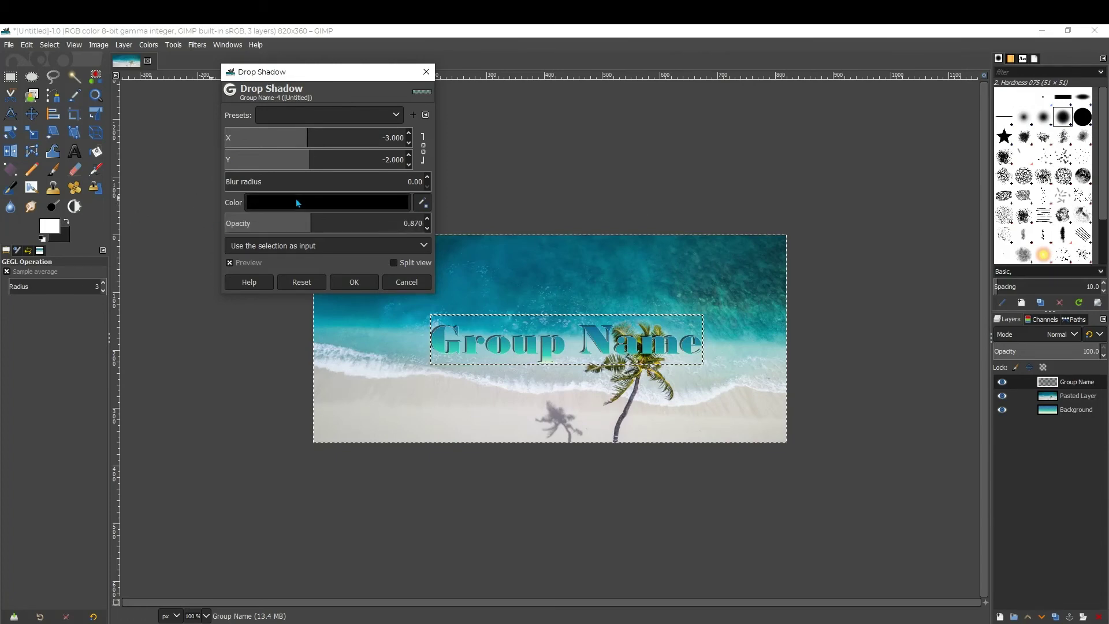
click(279, 204)
drag(210, 141, 188, 96)
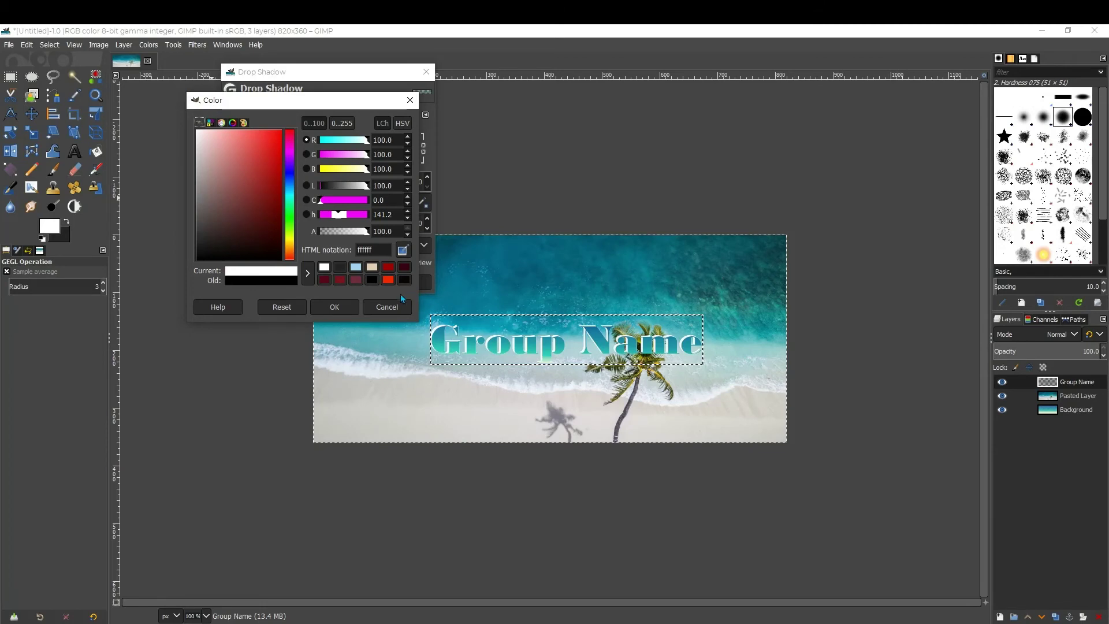
click(334, 310)
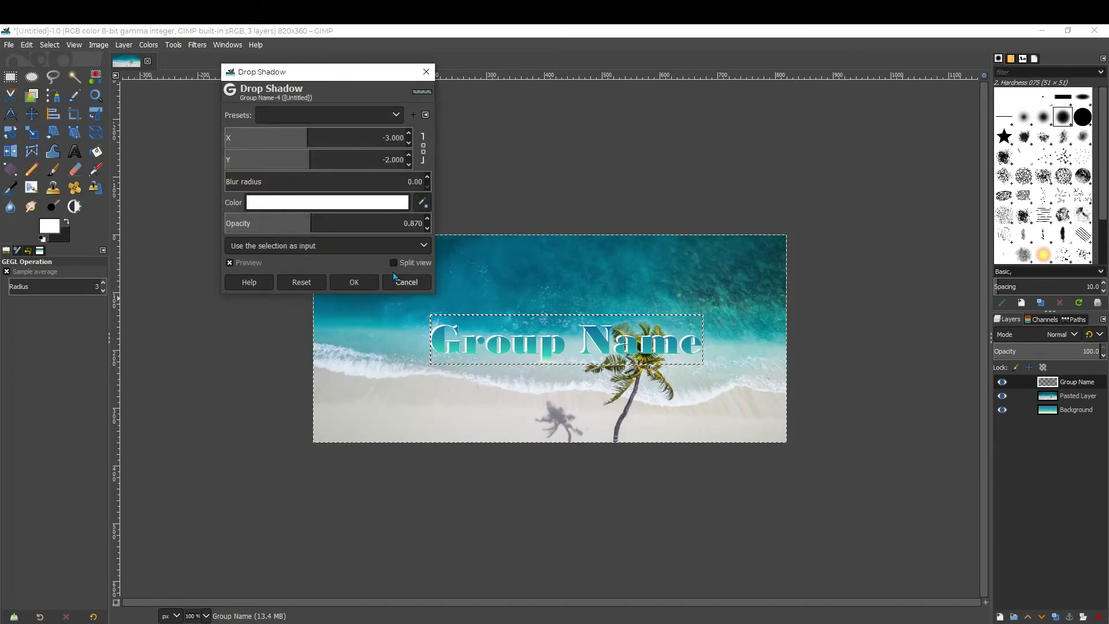
click(354, 282)
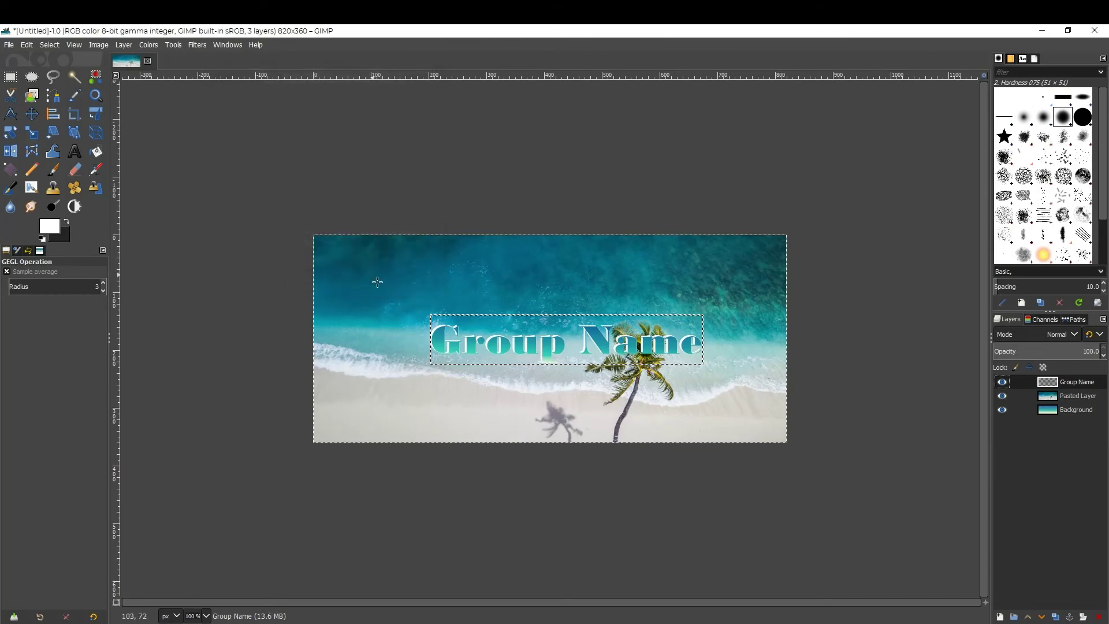
Start a second Drop Shadow on the Group Name layer with blur radius 0 and white color
click(198, 45)
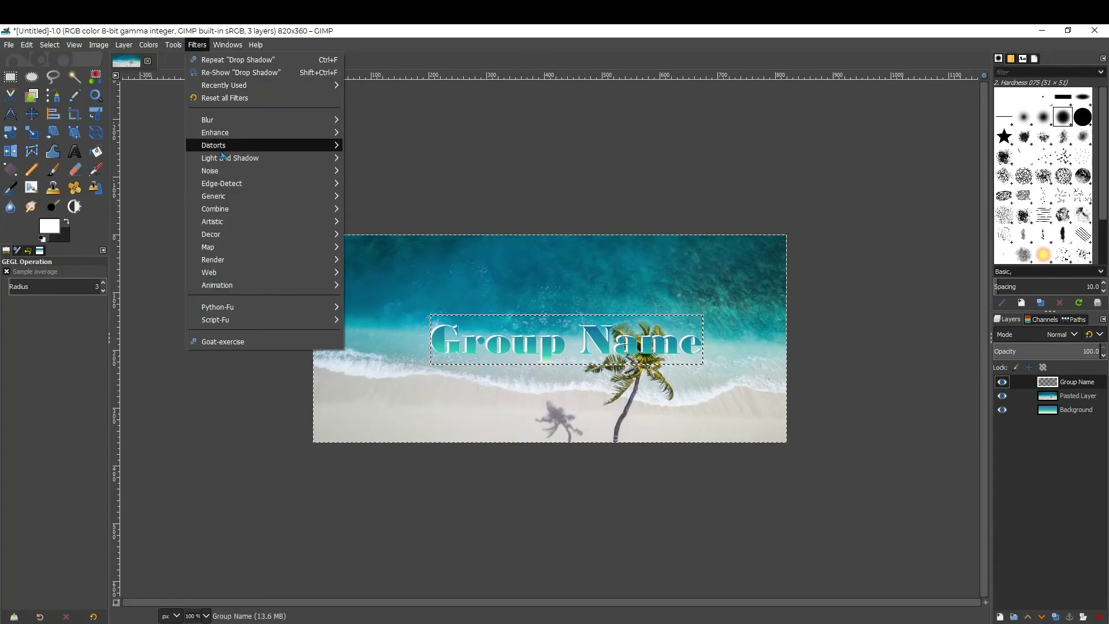
mouse_move(283, 159)
click(381, 231)
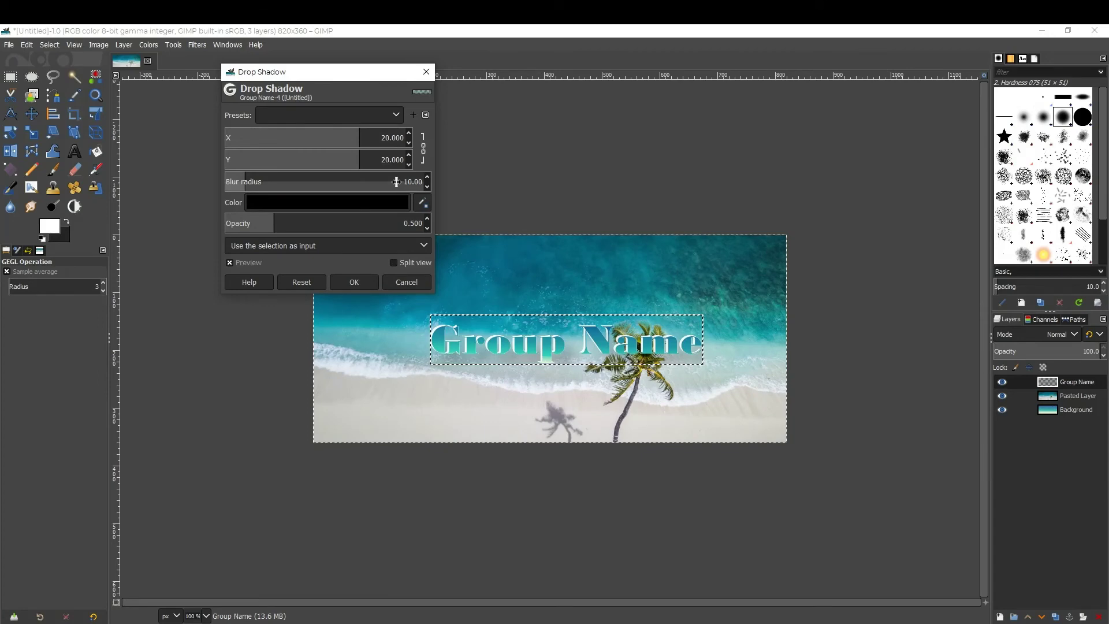
drag(363, 184, 93, 208)
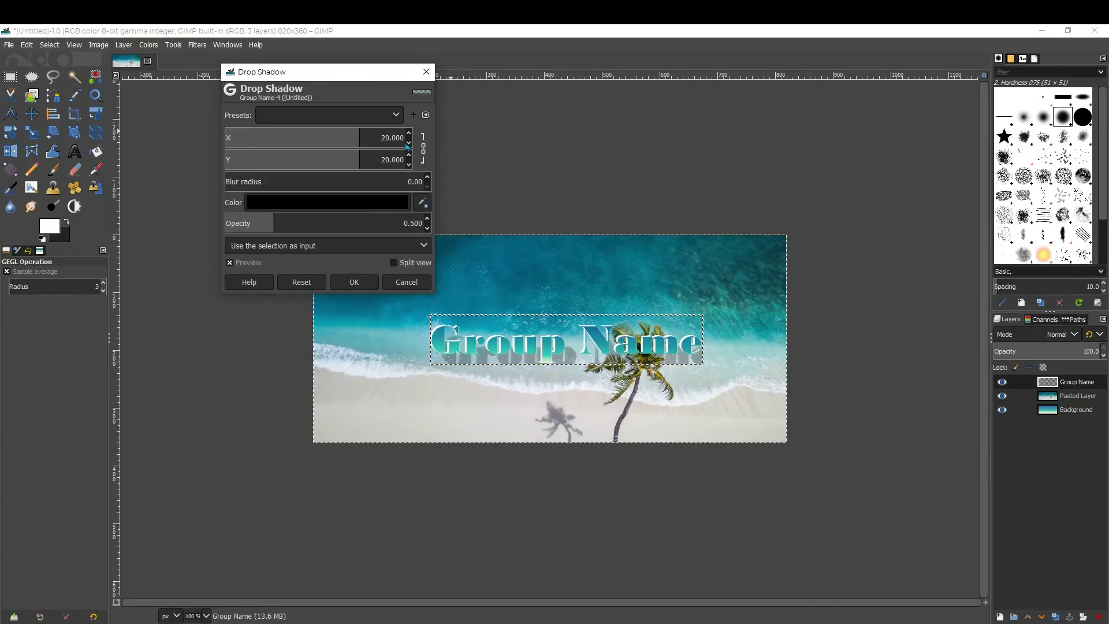
click(350, 206)
drag(284, 150, 236, 110)
click(383, 314)
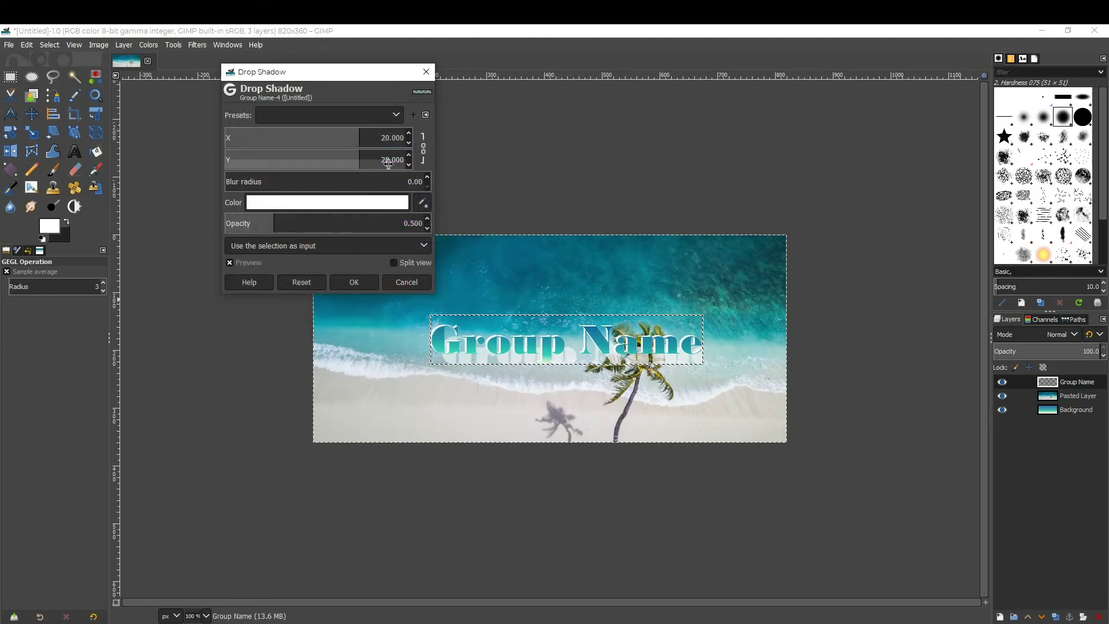
Set the second shadow's X and Y offsets to 2 and its opacity to 0.851, and apply it
scroll(411, 167, down, 17)
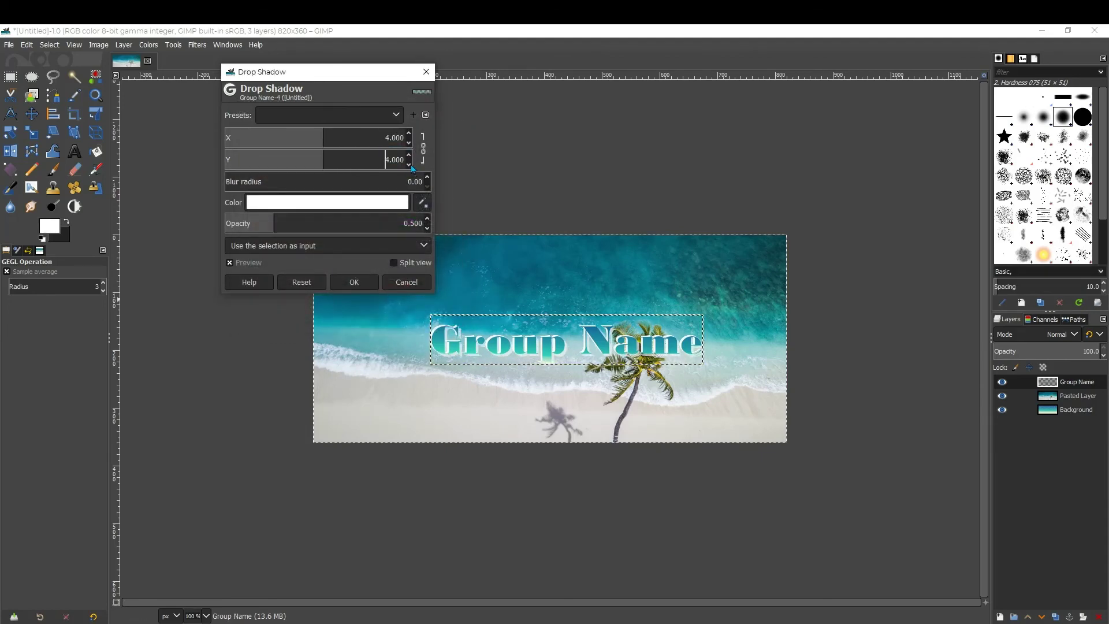
scroll(413, 169, down, 2)
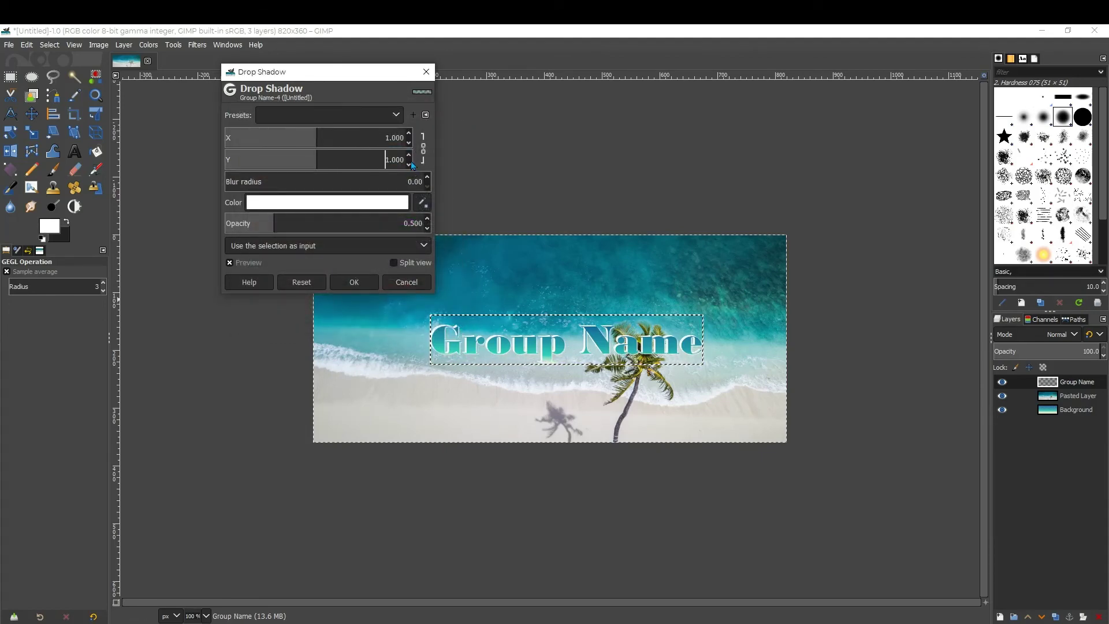
click(410, 156)
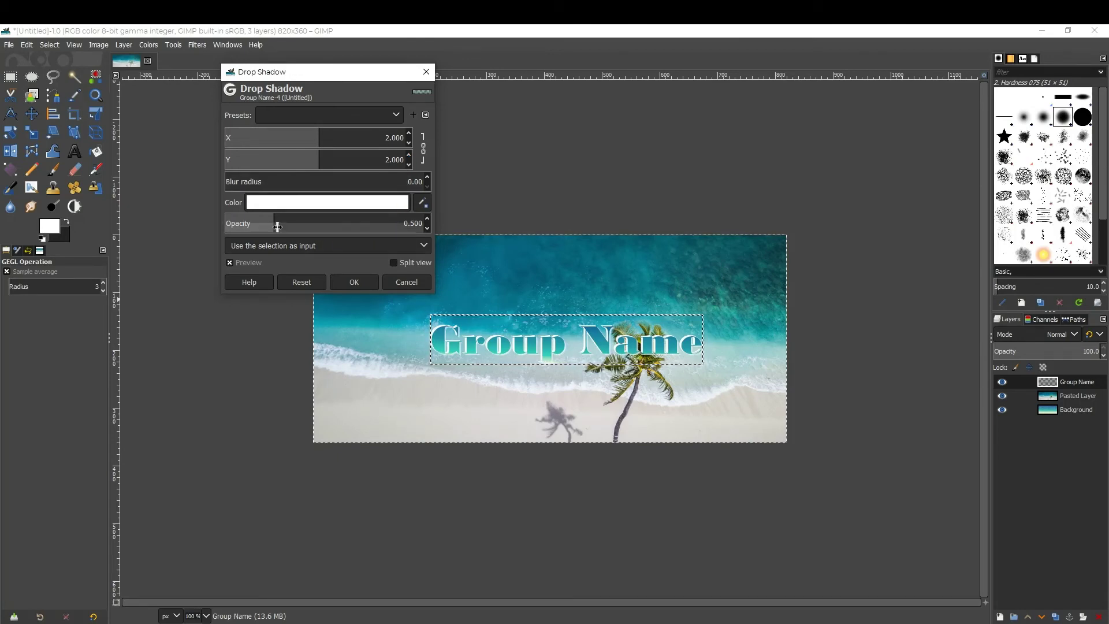
drag(294, 224, 356, 230)
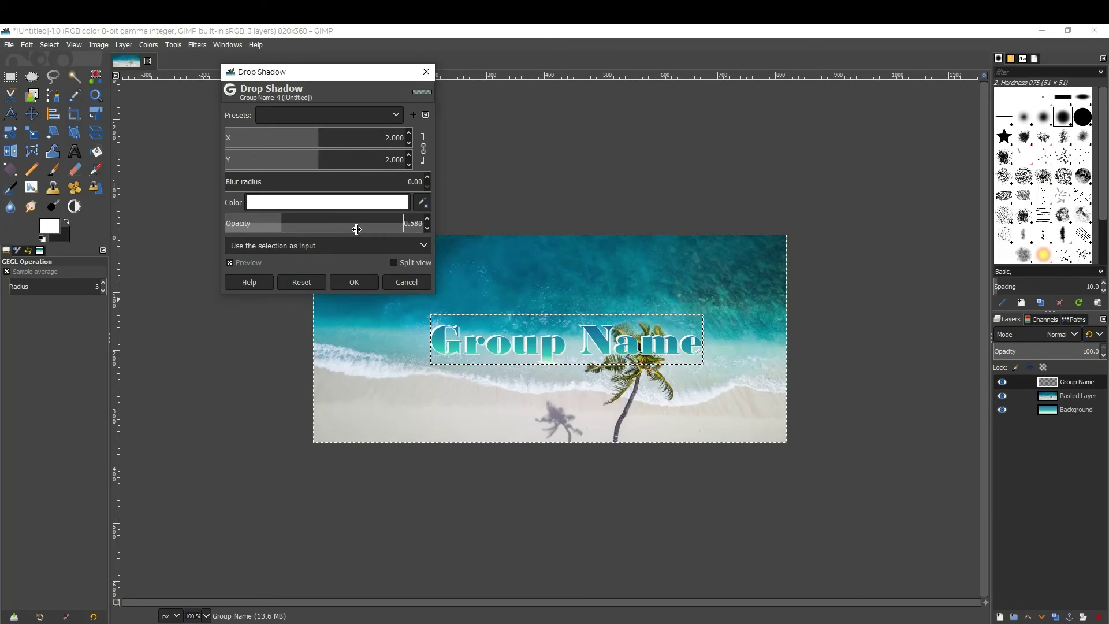
drag(356, 229, 150, 206)
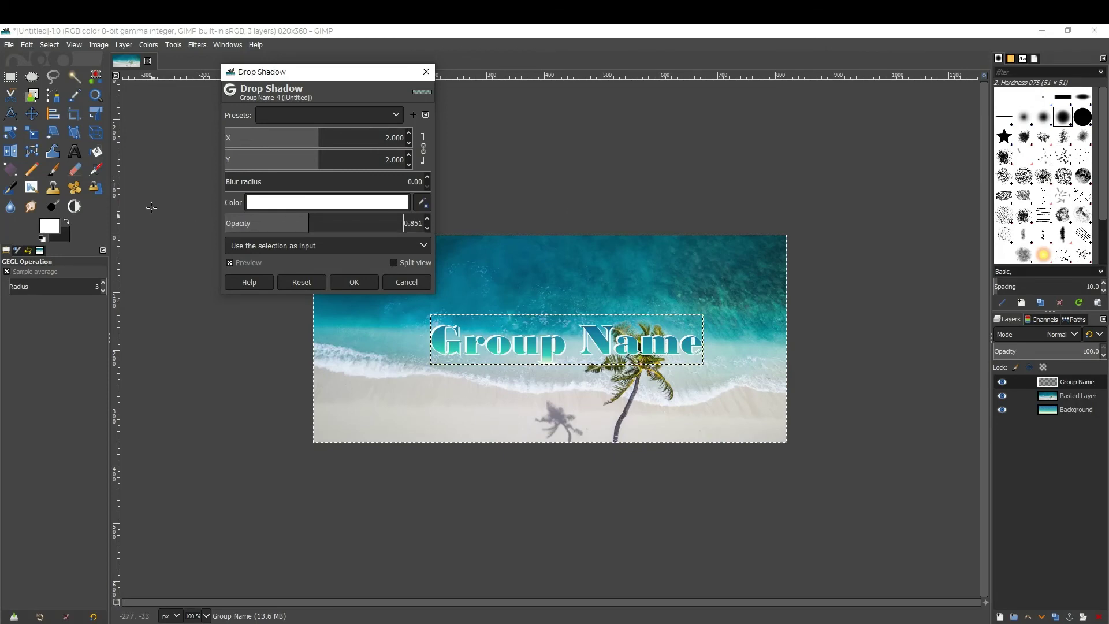
click(353, 282)
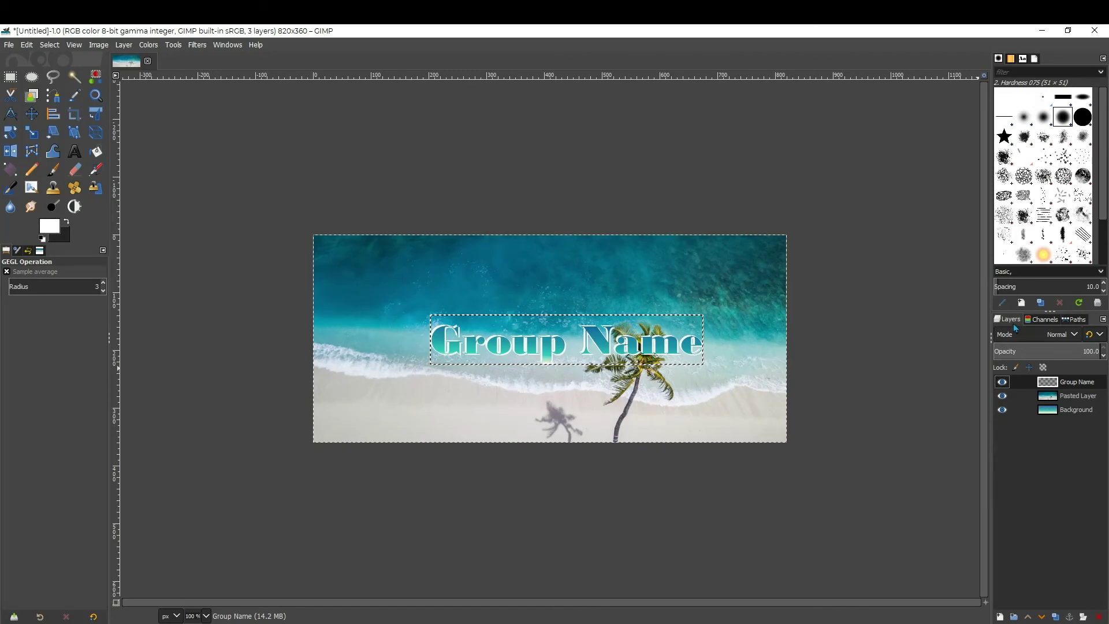
Undo the drop shadows on the Group Name text and fill the lettering with solid white
click(25, 45)
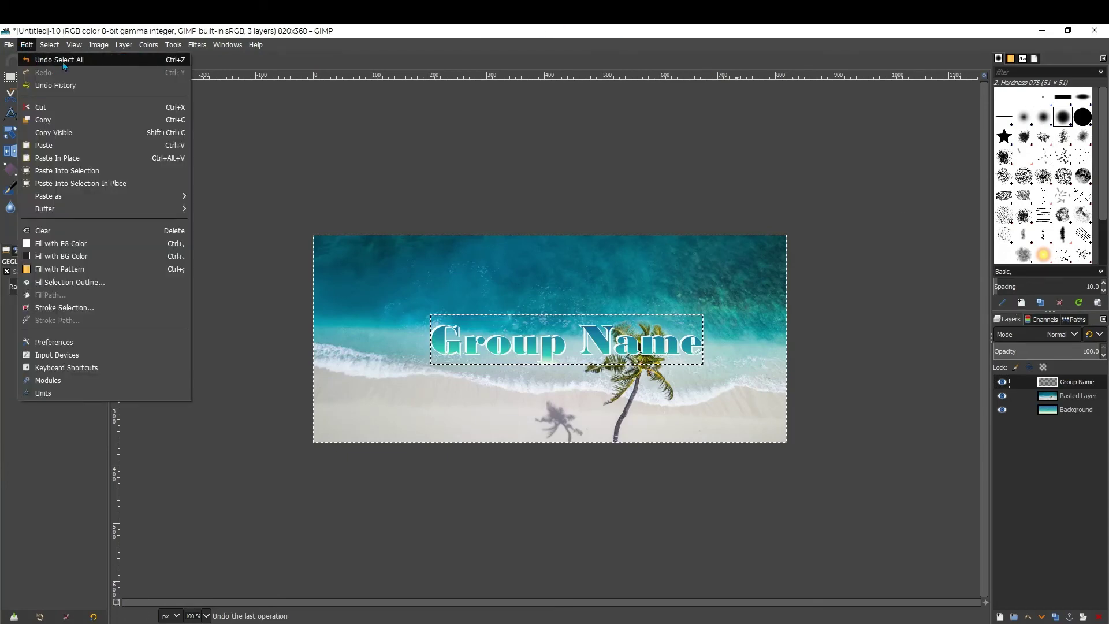
click(86, 61)
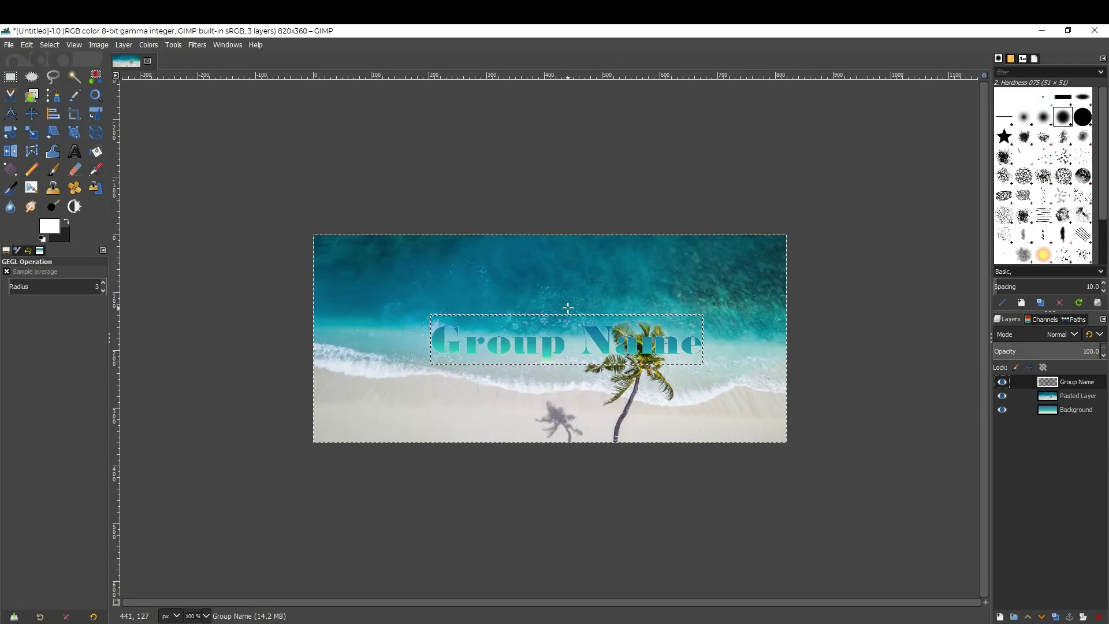
key(ctrl+comma)
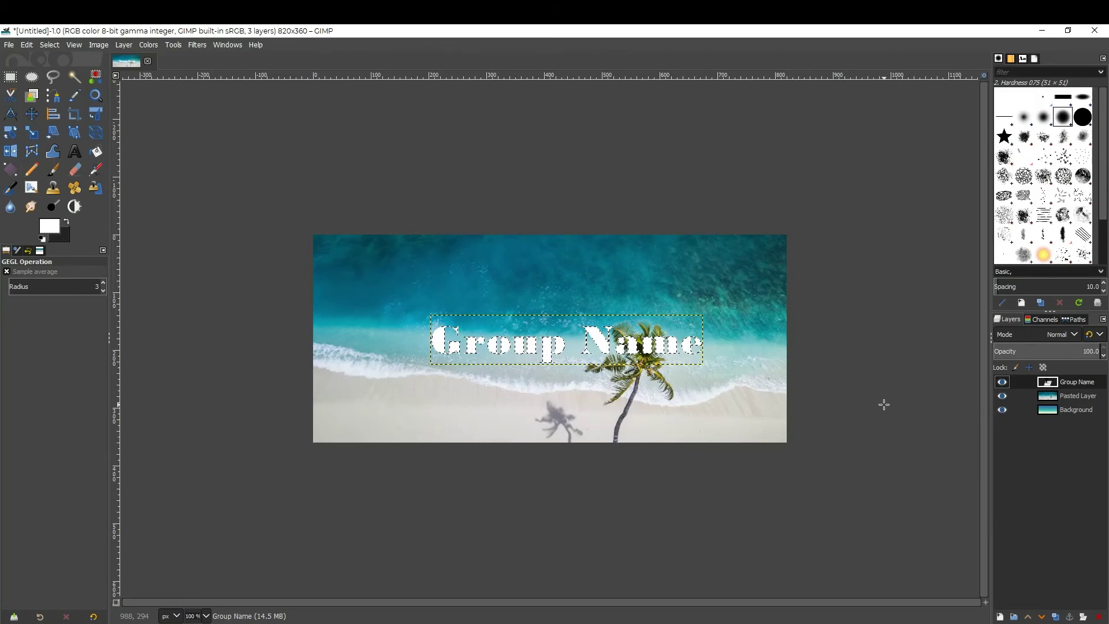
key(ctrl+a)
Check the layers by toggling the Pasted Layer's visibility, and delete the Background layer
click(1054, 396)
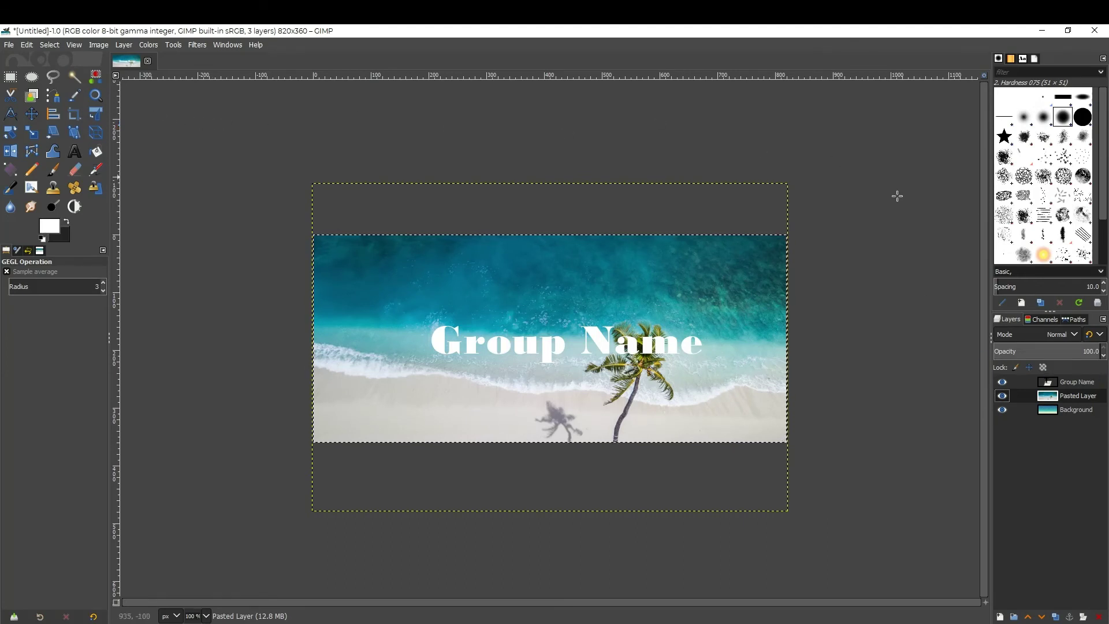
click(1073, 386)
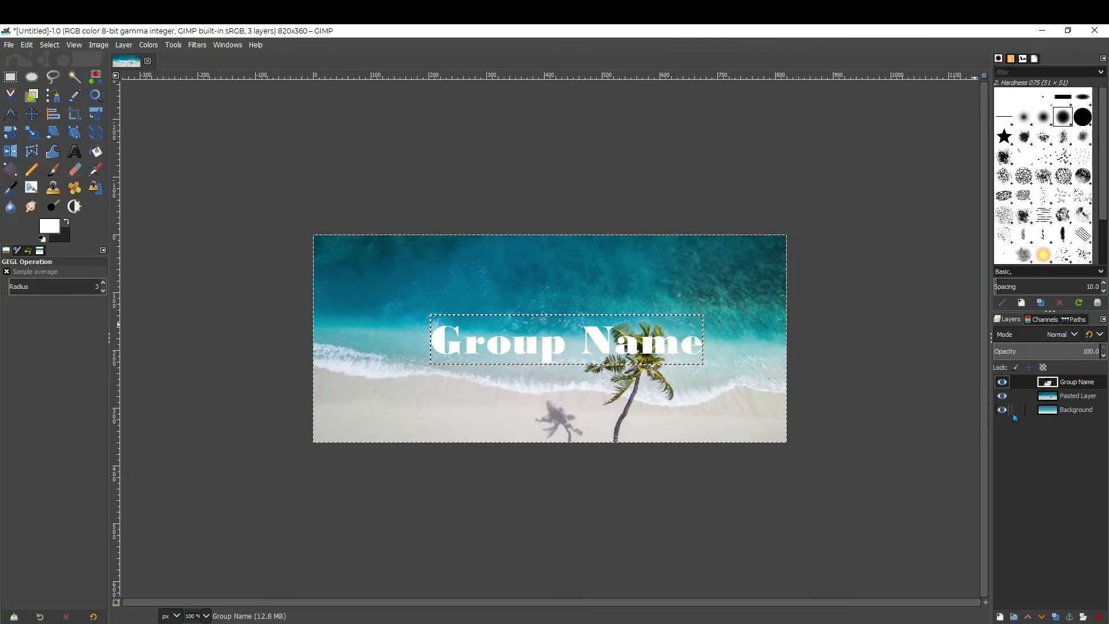
click(1002, 396)
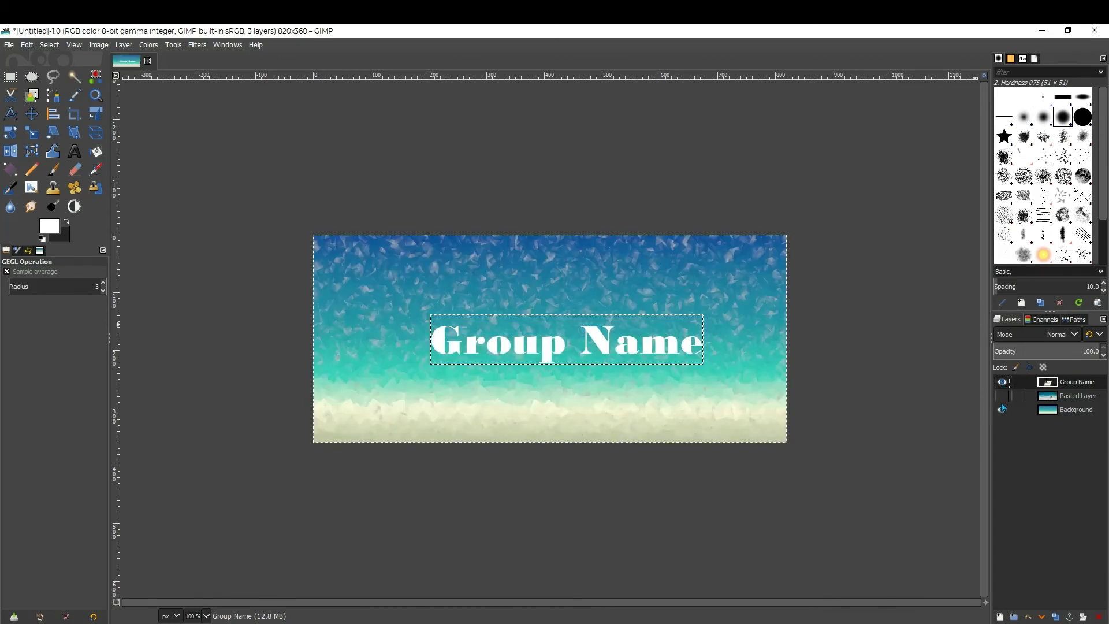
click(1002, 396)
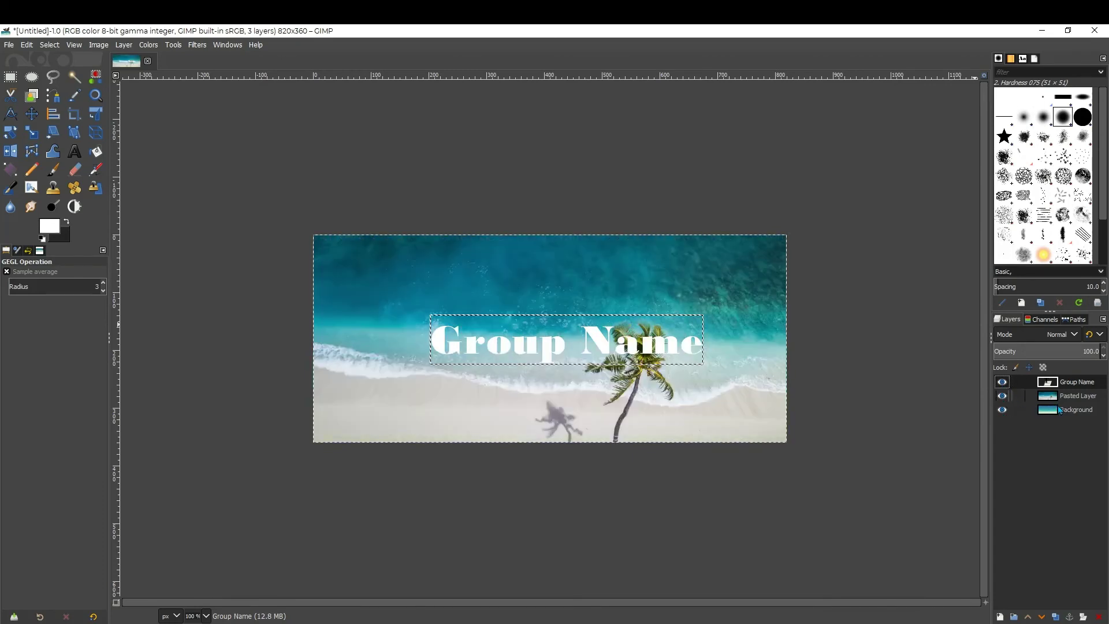
right_click(1051, 409)
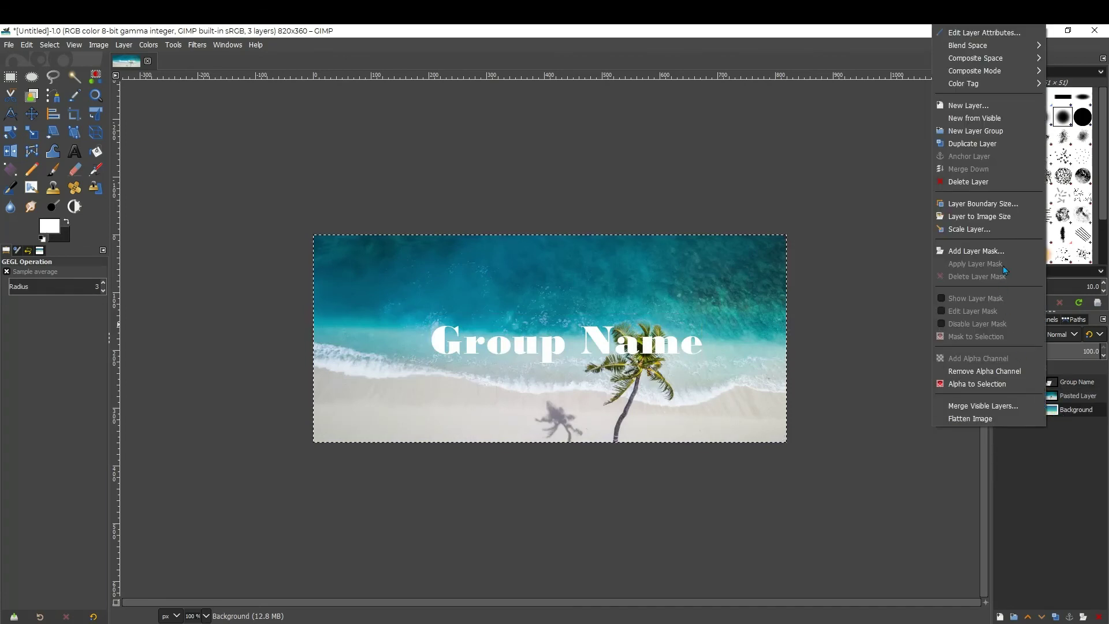
click(1010, 182)
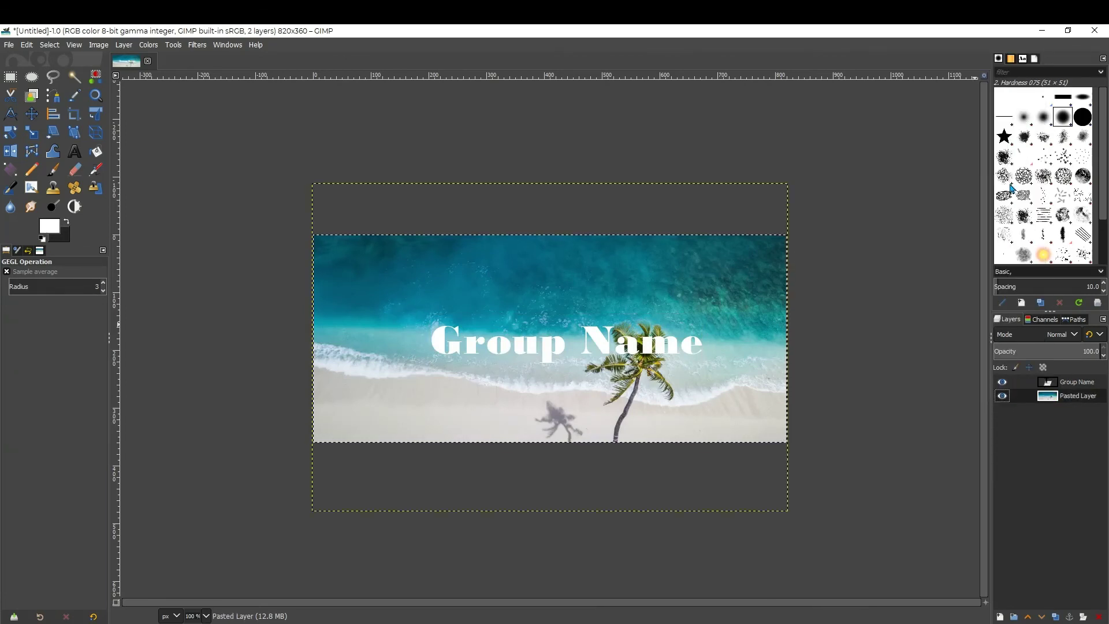
Center the Group Name layer horizontally and vertically on the banner using the Align tool
key(m)
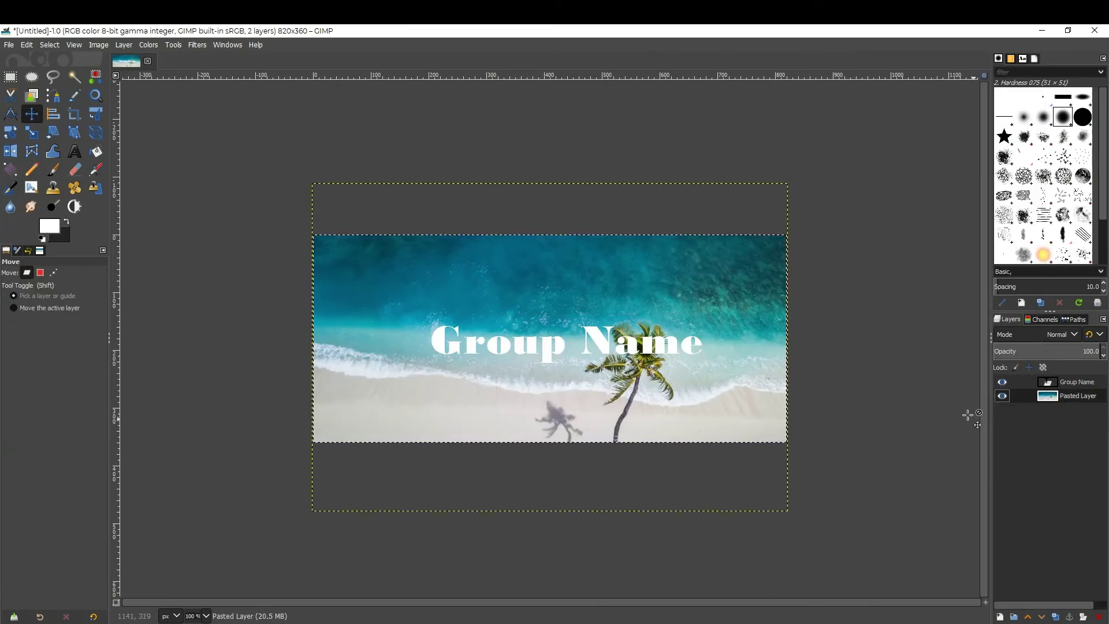
click(1073, 385)
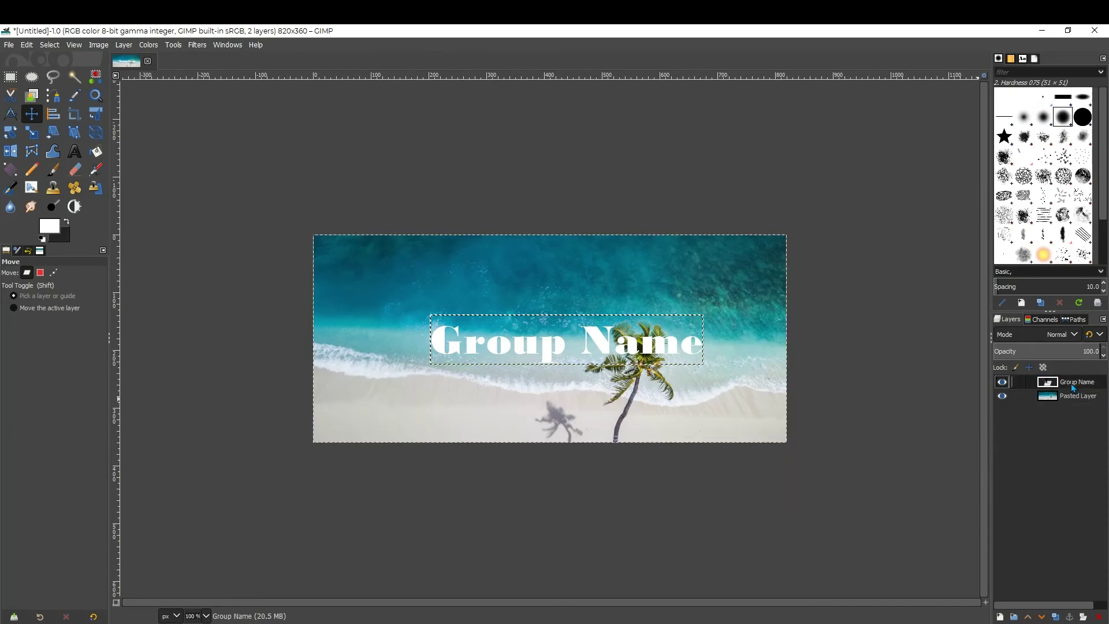
click(53, 116)
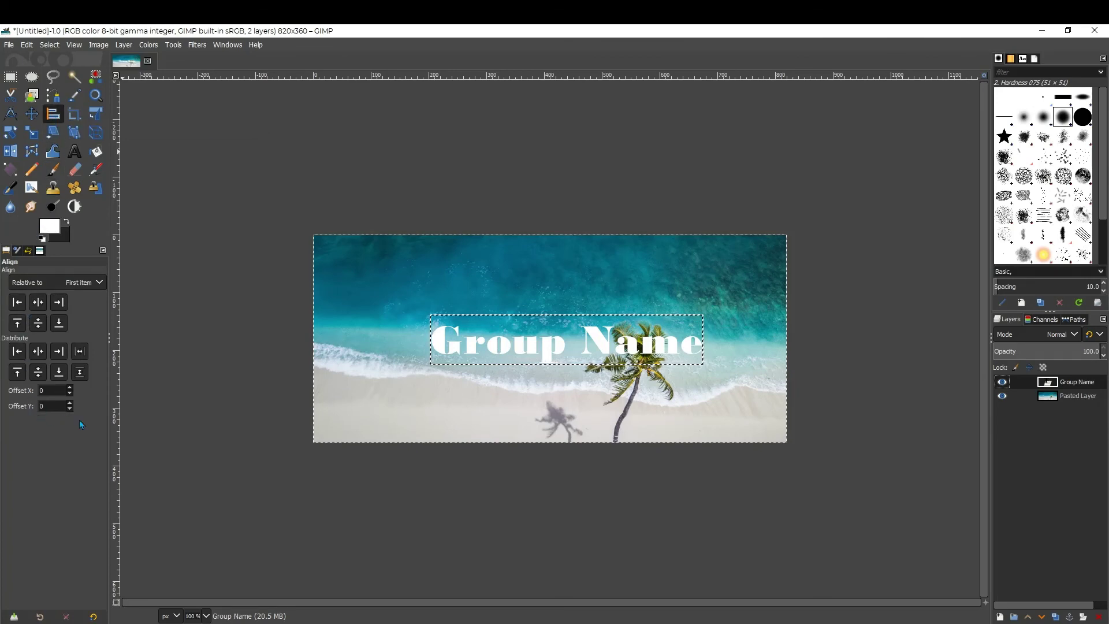
click(35, 327)
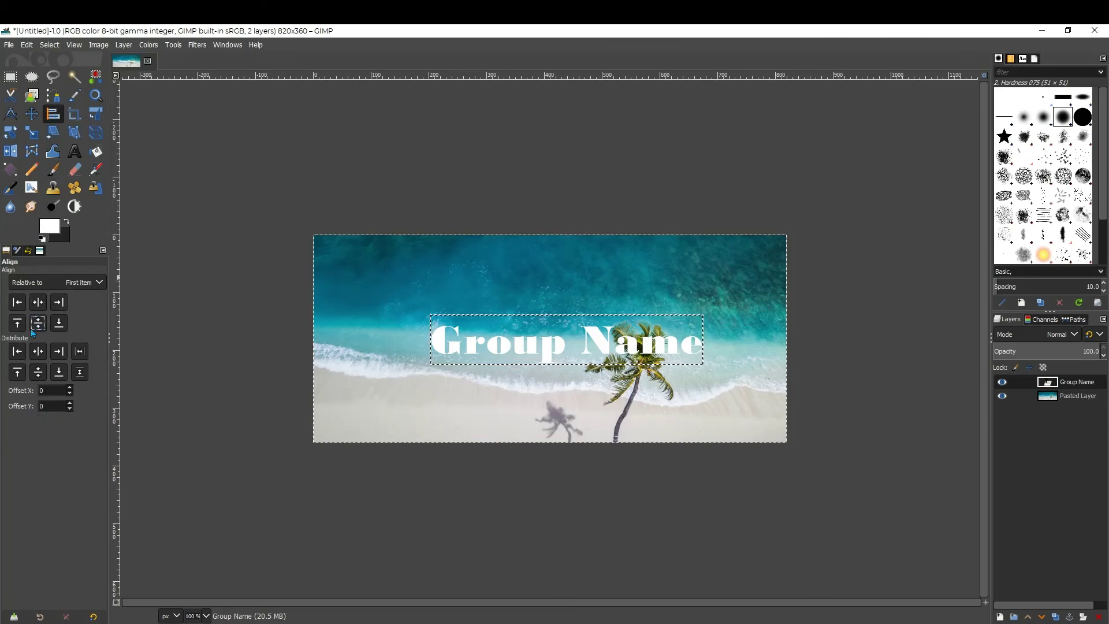
click(37, 302)
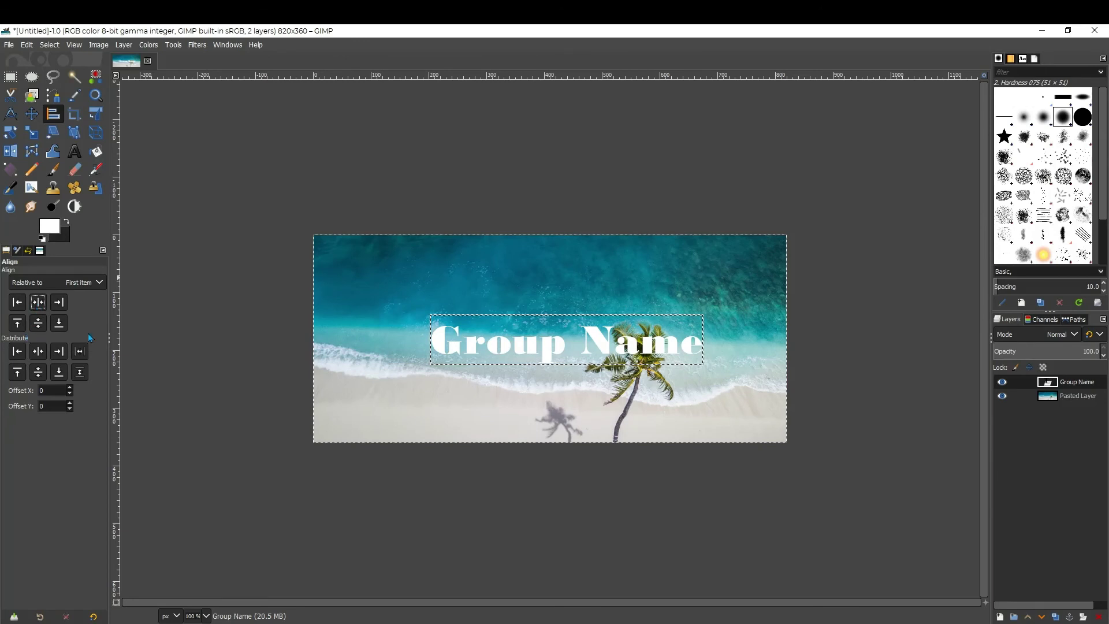
click(538, 348)
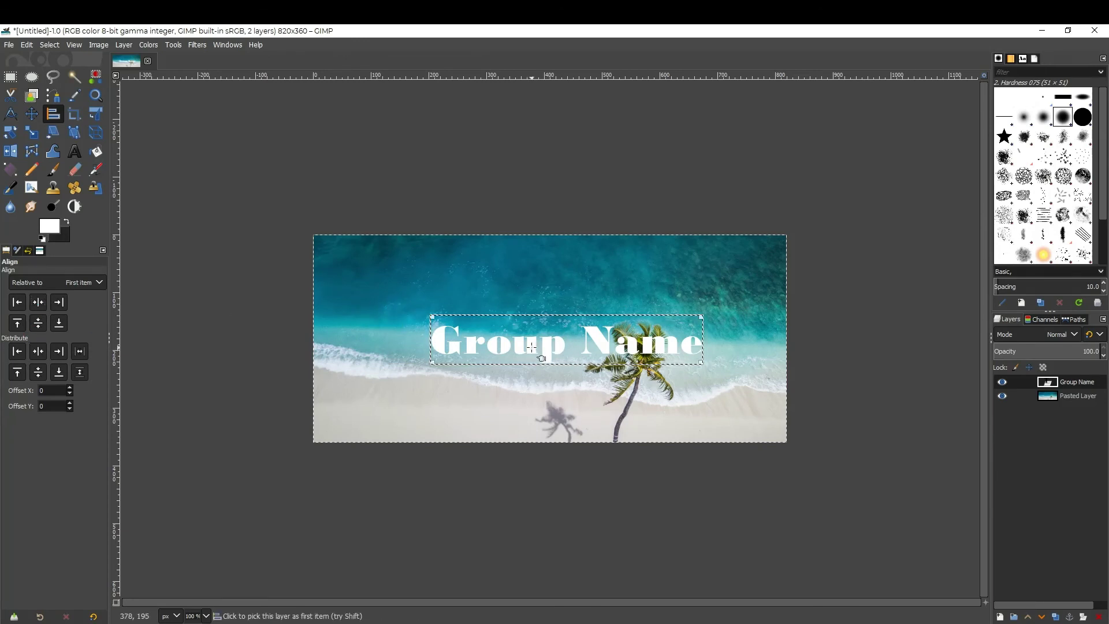
click(39, 302)
click(38, 323)
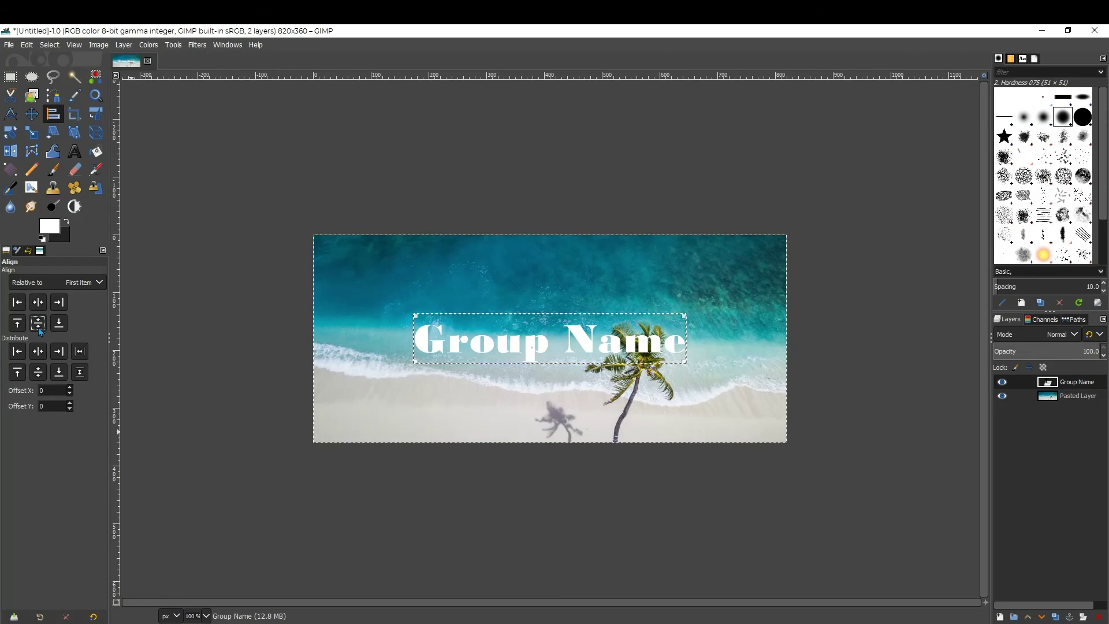
click(1048, 396)
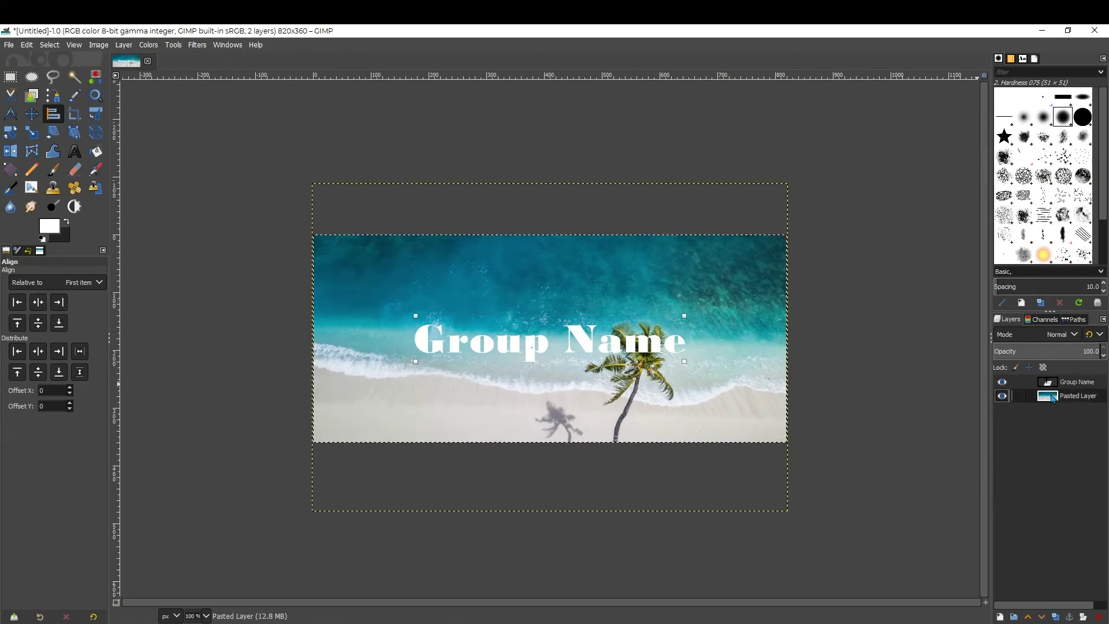
click(32, 114)
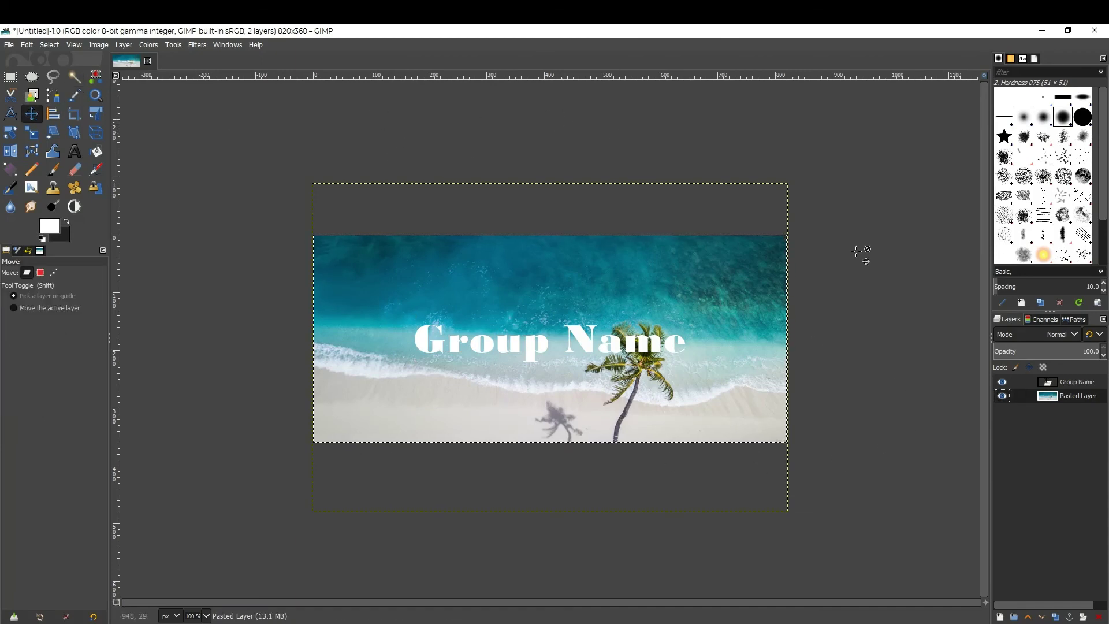
click(10, 46)
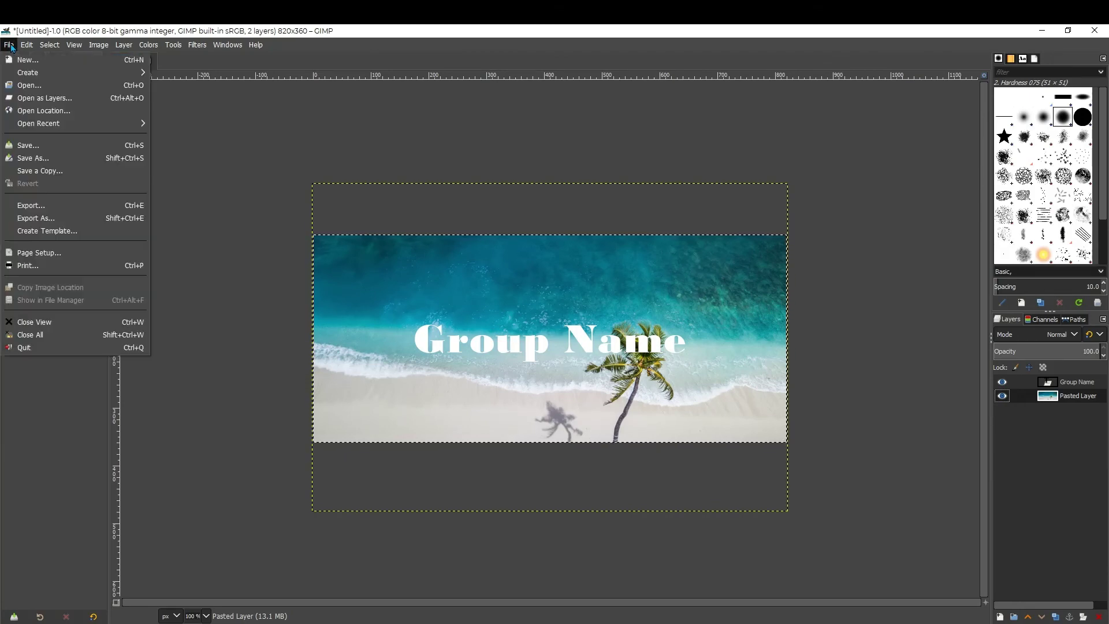
click(52, 145)
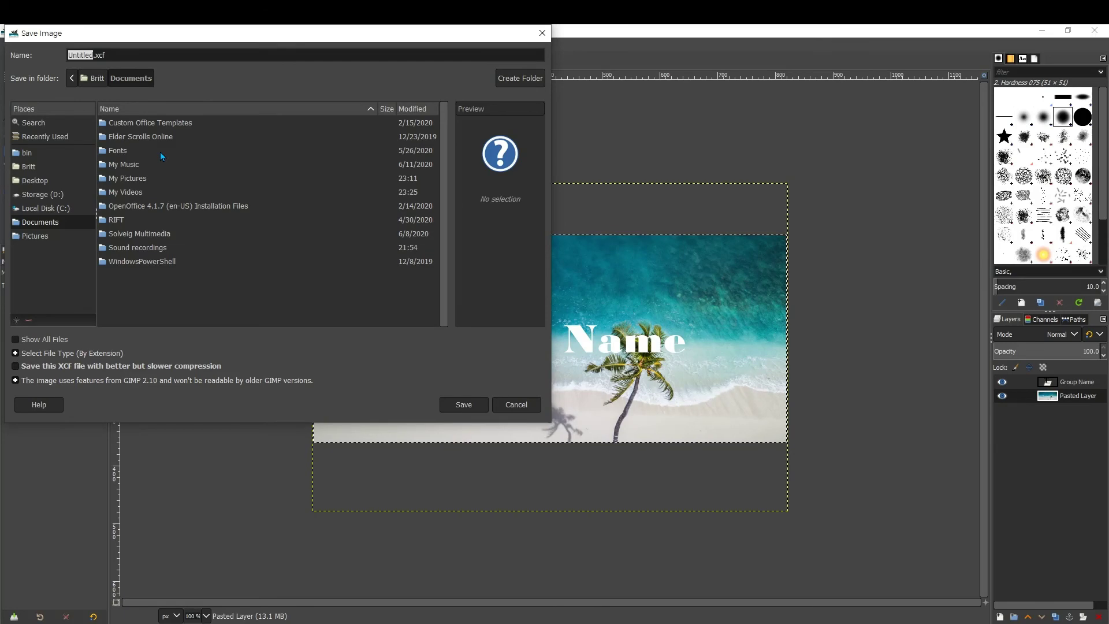
click(519, 406)
Start exporting the banner to the Documents folder under the file name cover.jpg
click(8, 45)
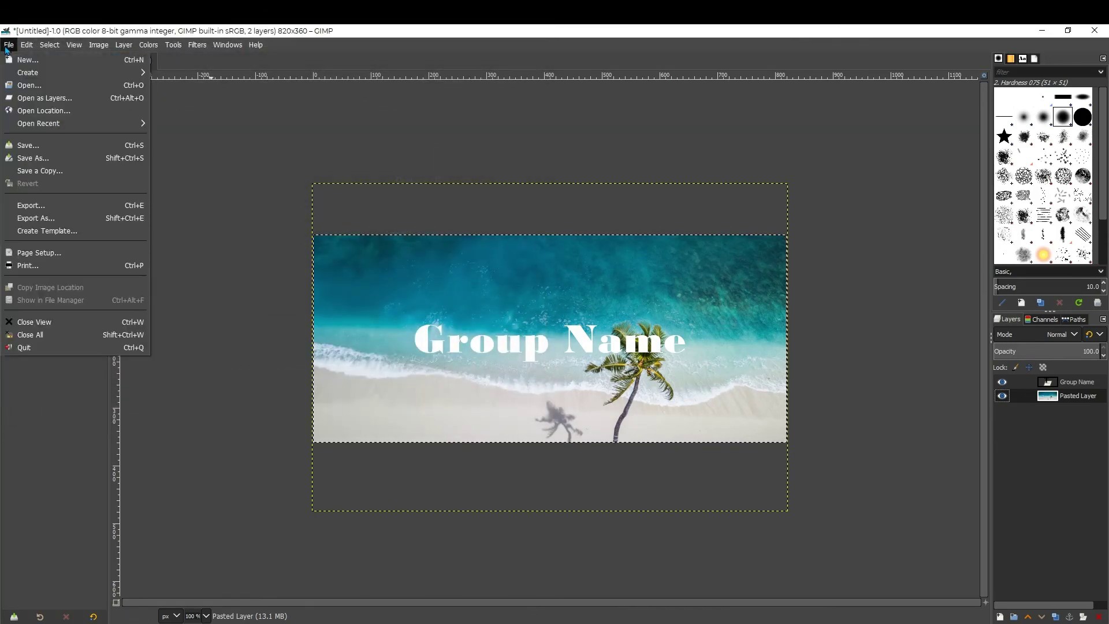
click(46, 223)
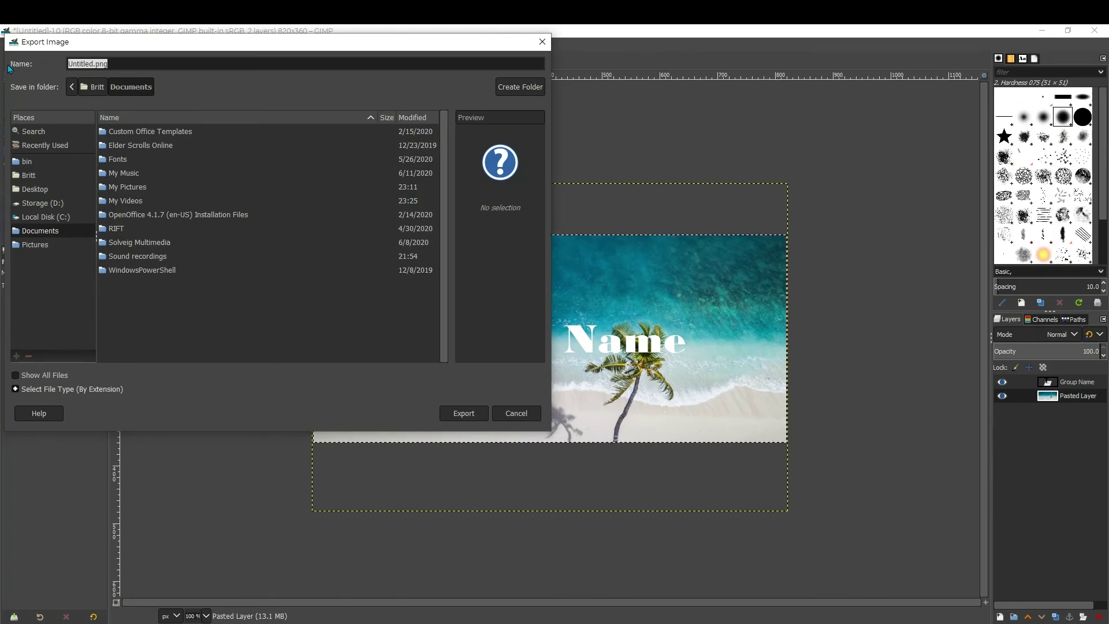
text(cover)
click(23, 389)
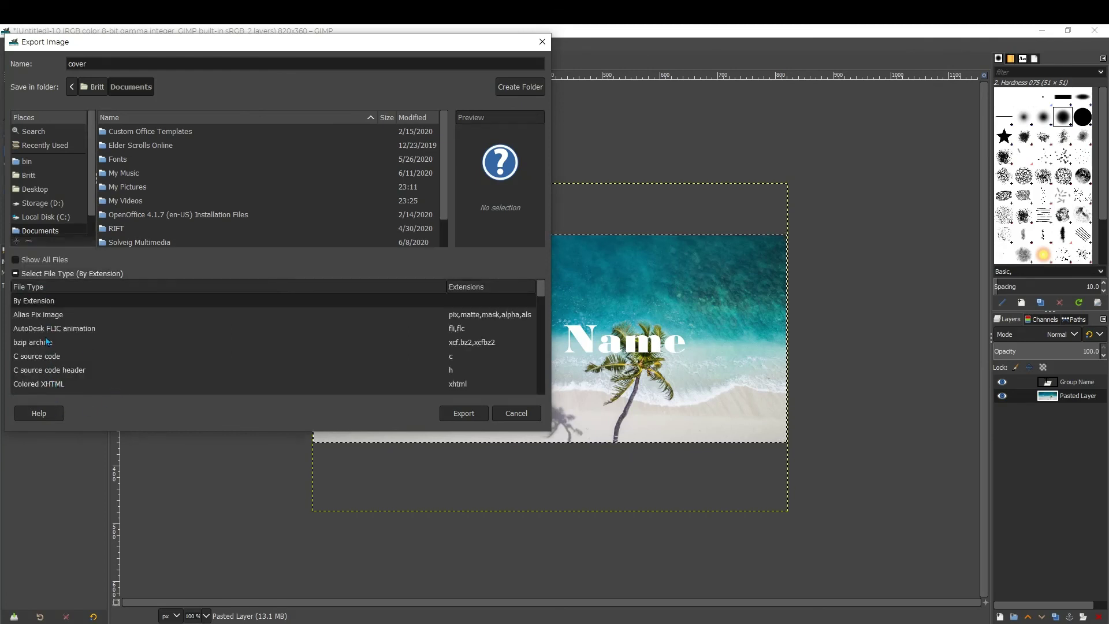
scroll(48, 342, down, 1)
scroll(161, 324, down, 4)
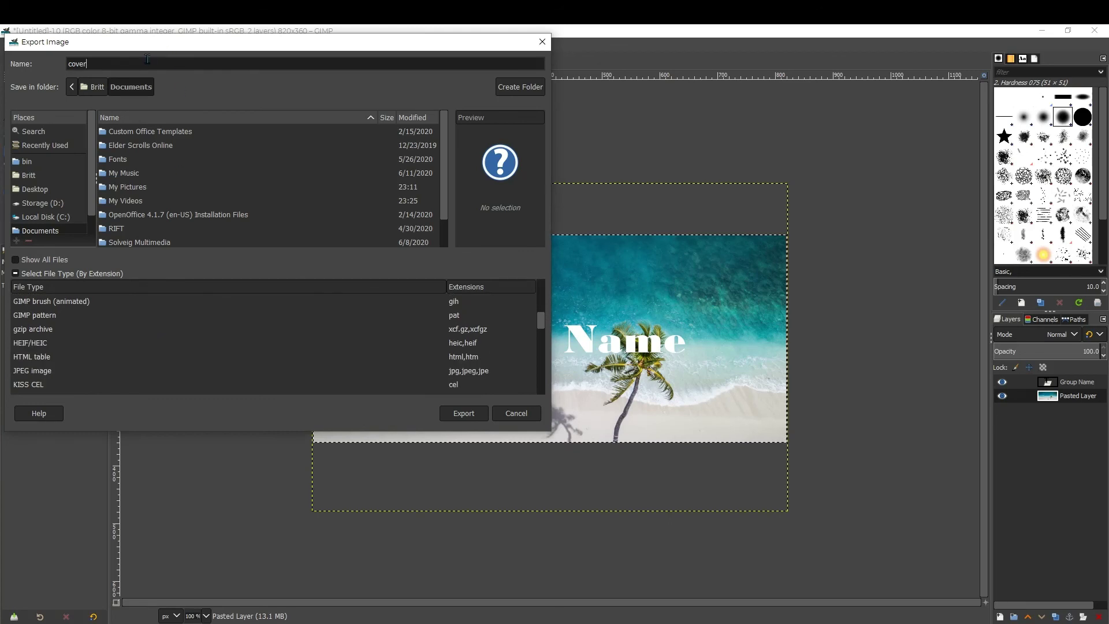
text(.)
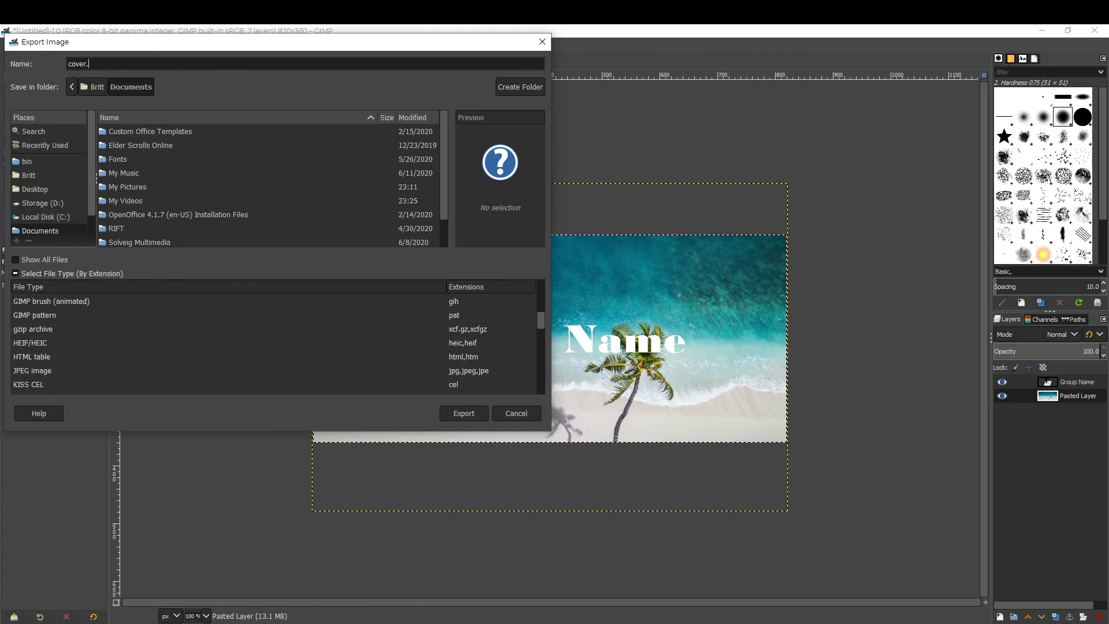
text(jpg)
key(BackSpace)
key(BackSpace)
key(BackSpace)
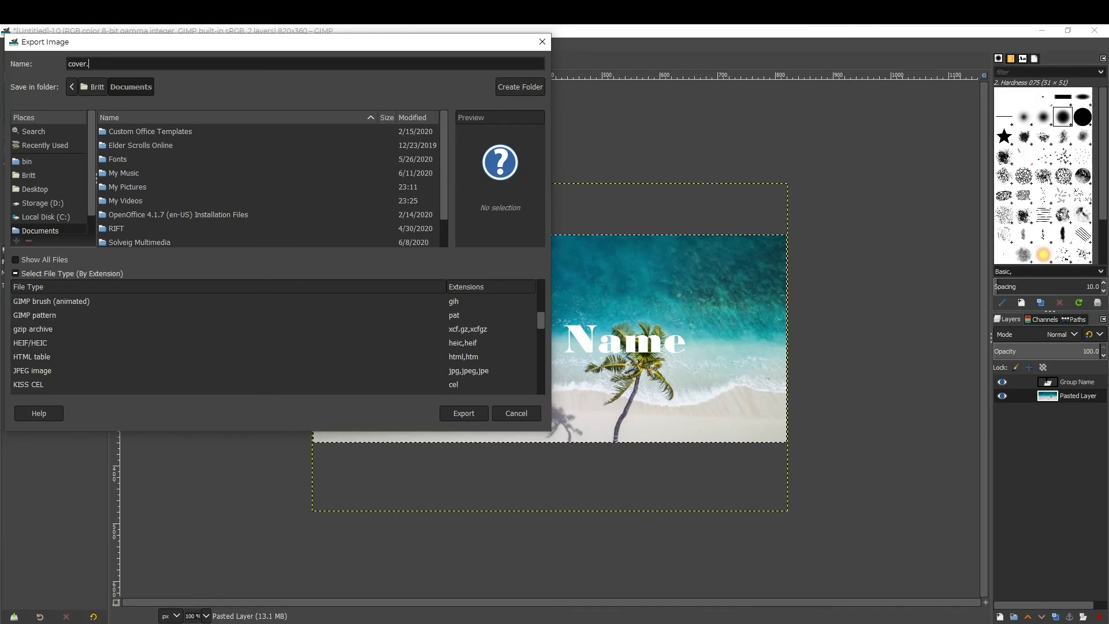
text(jpg)
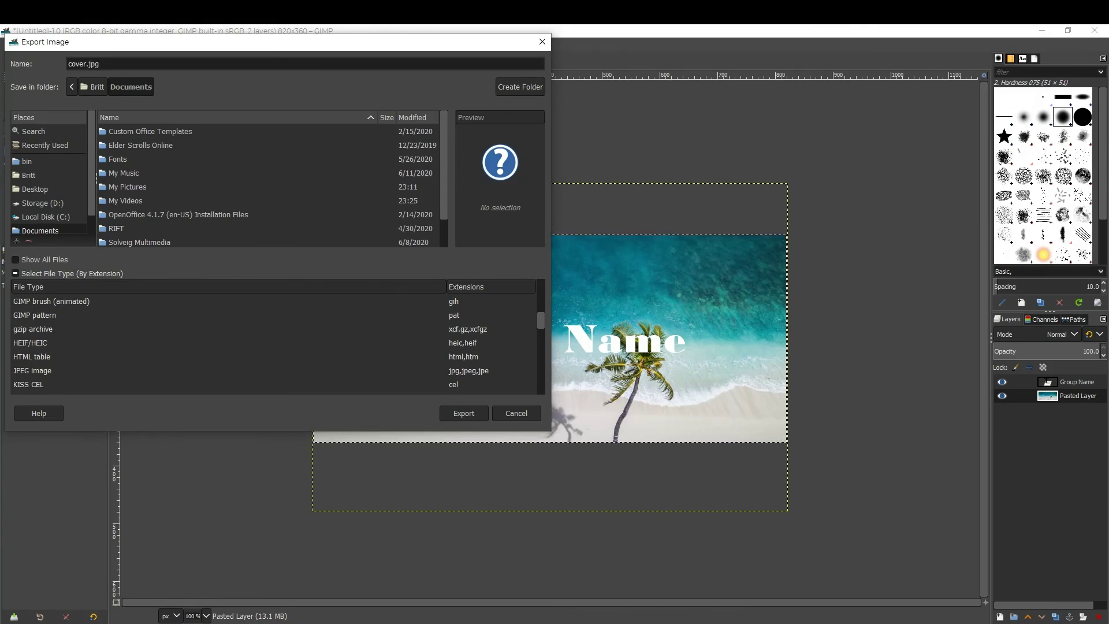
click(37, 272)
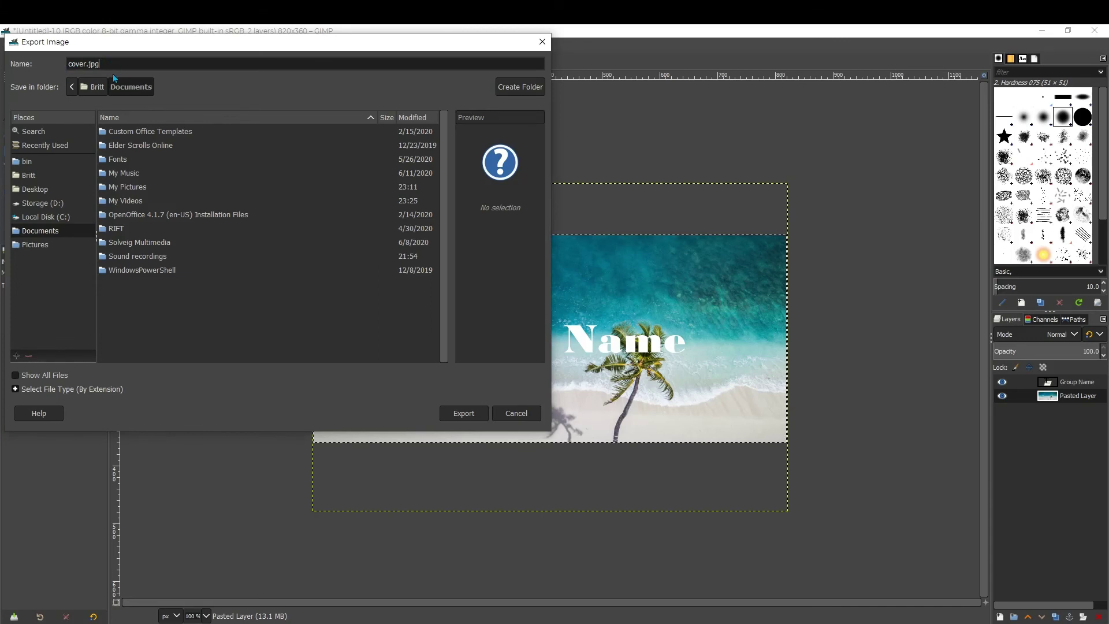
Set the JPEG quality to 100 and complete the export
click(445, 411)
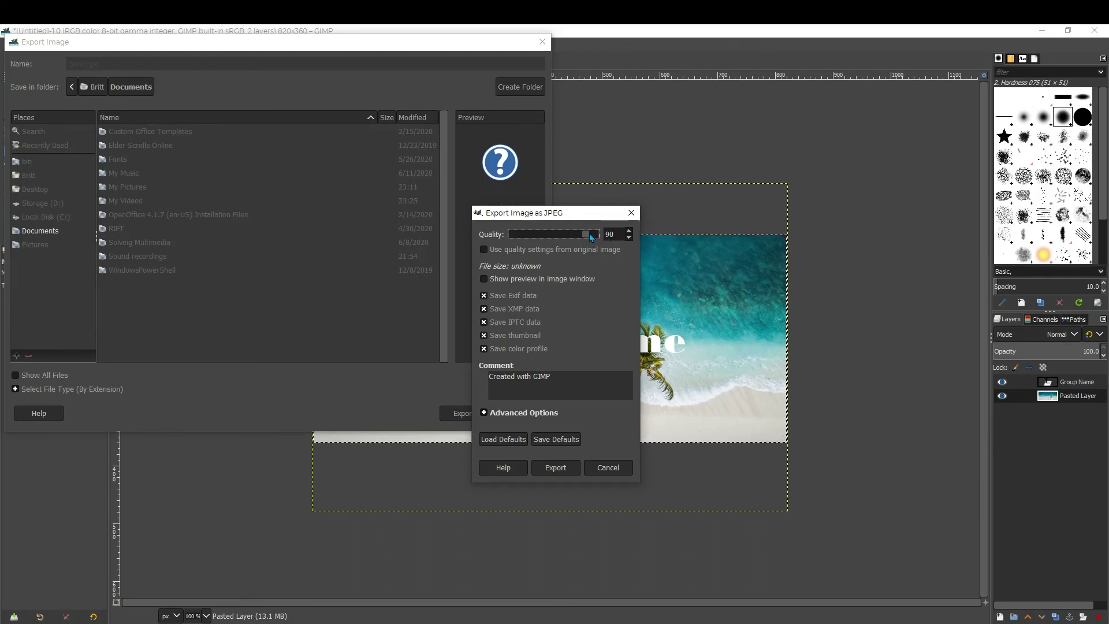
drag(590, 236, 604, 236)
click(564, 467)
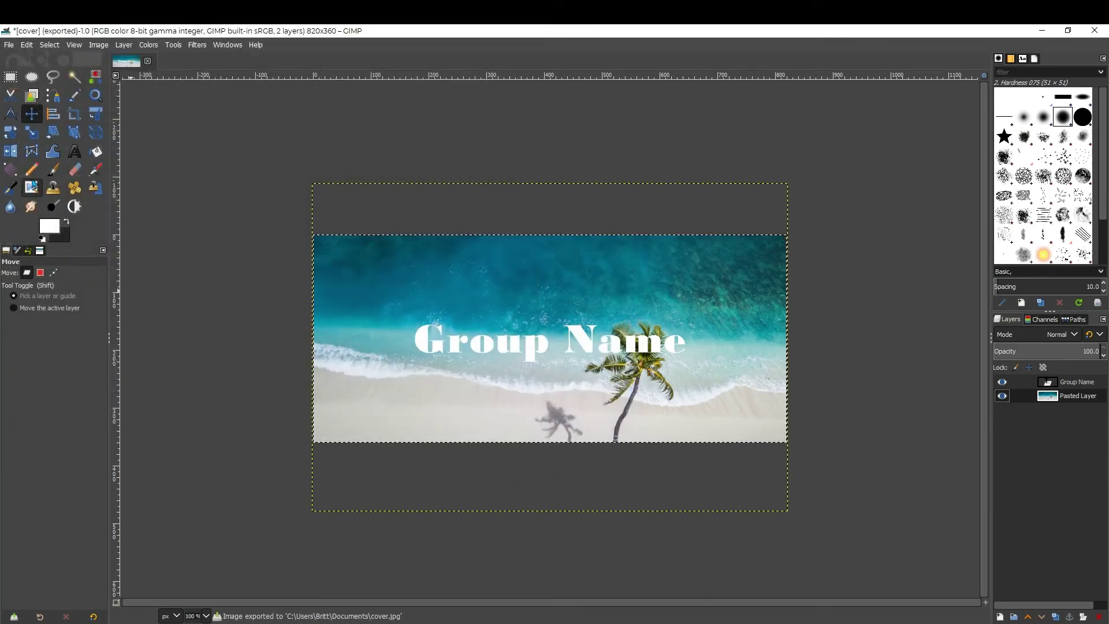
Export the banner again as cover.jpg into the Pictures folder, keeping the JPEG quality at 100
click(9, 45)
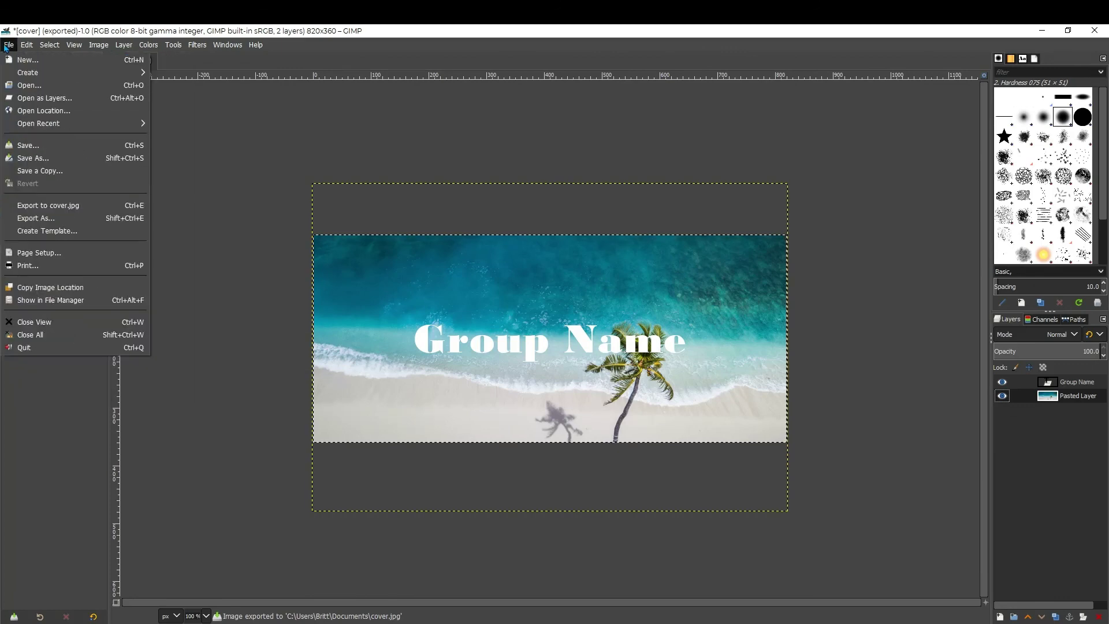
click(37, 218)
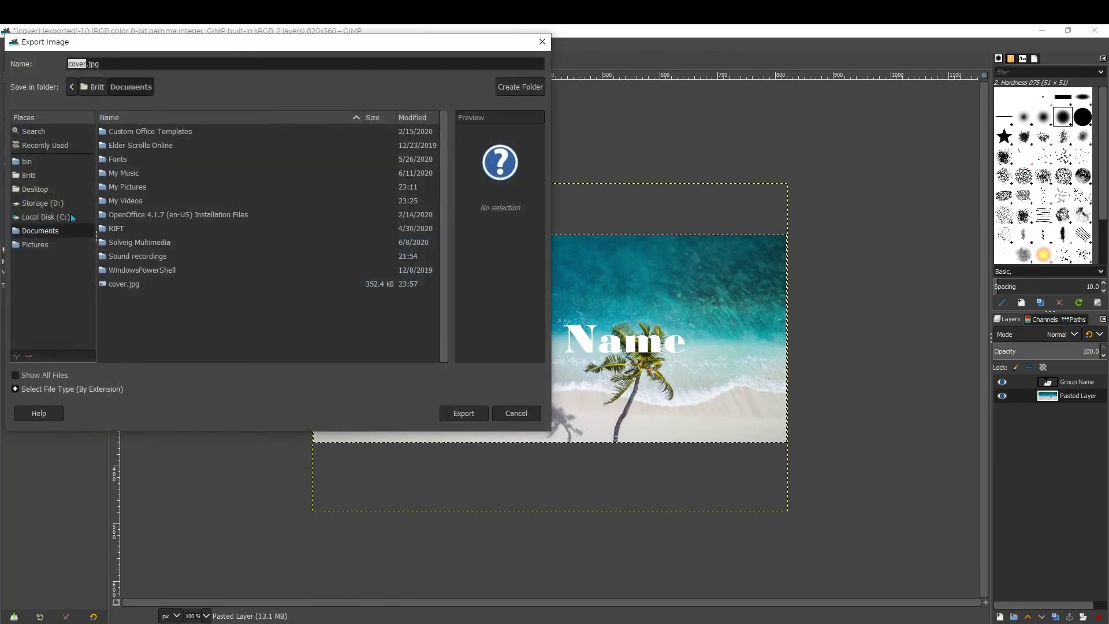
click(28, 249)
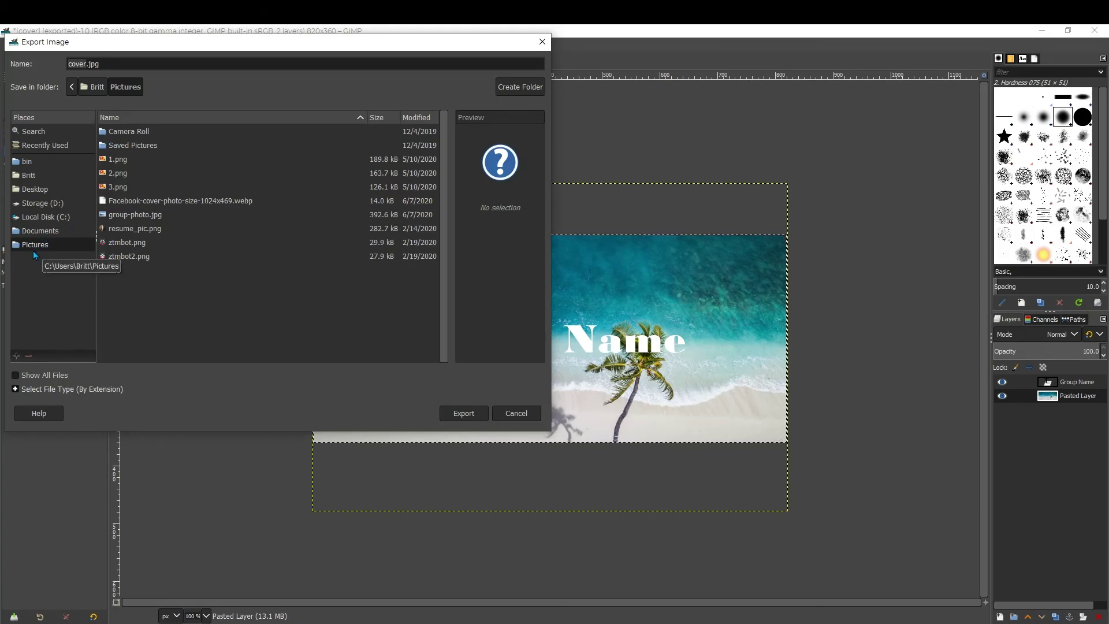
click(458, 414)
click(555, 468)
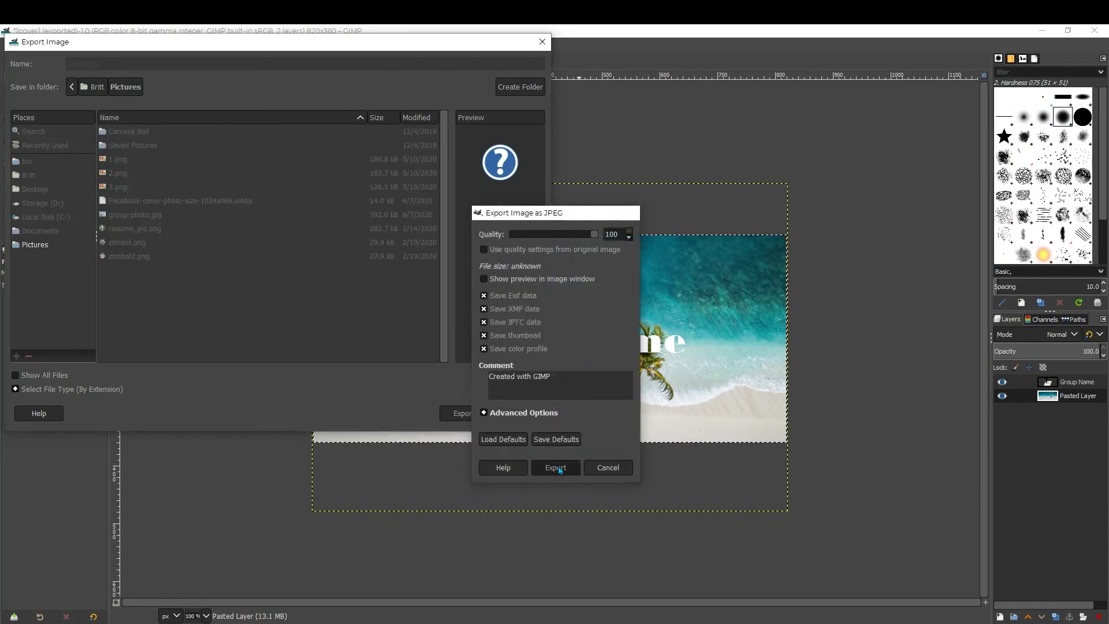
Switch to File Explorer and delete the cover image from the Documents folder
click(231, 623)
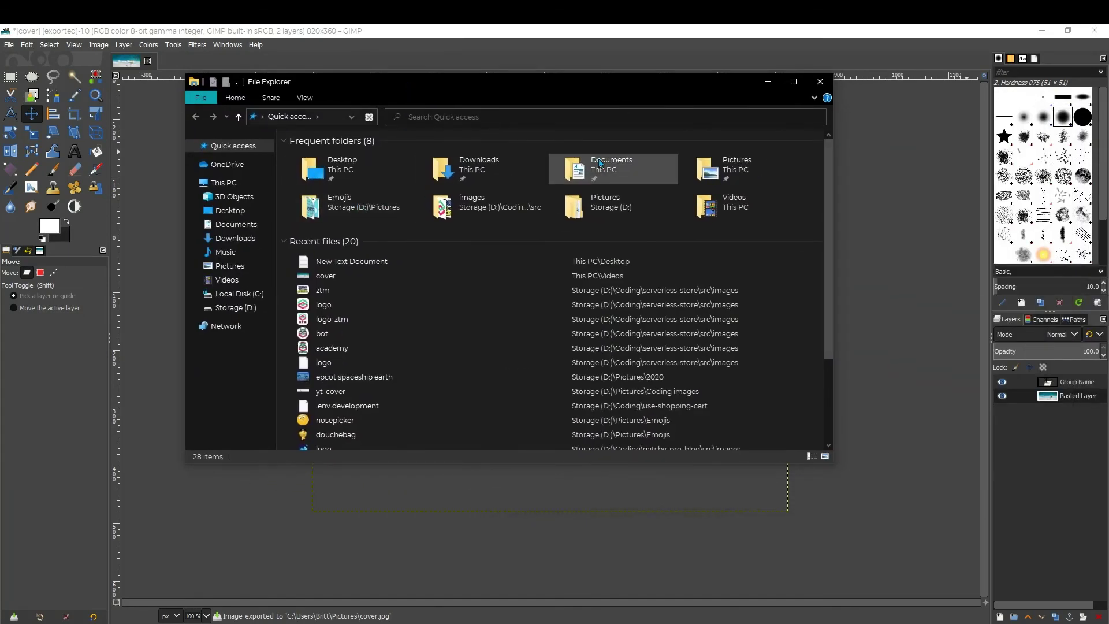
double_click(600, 163)
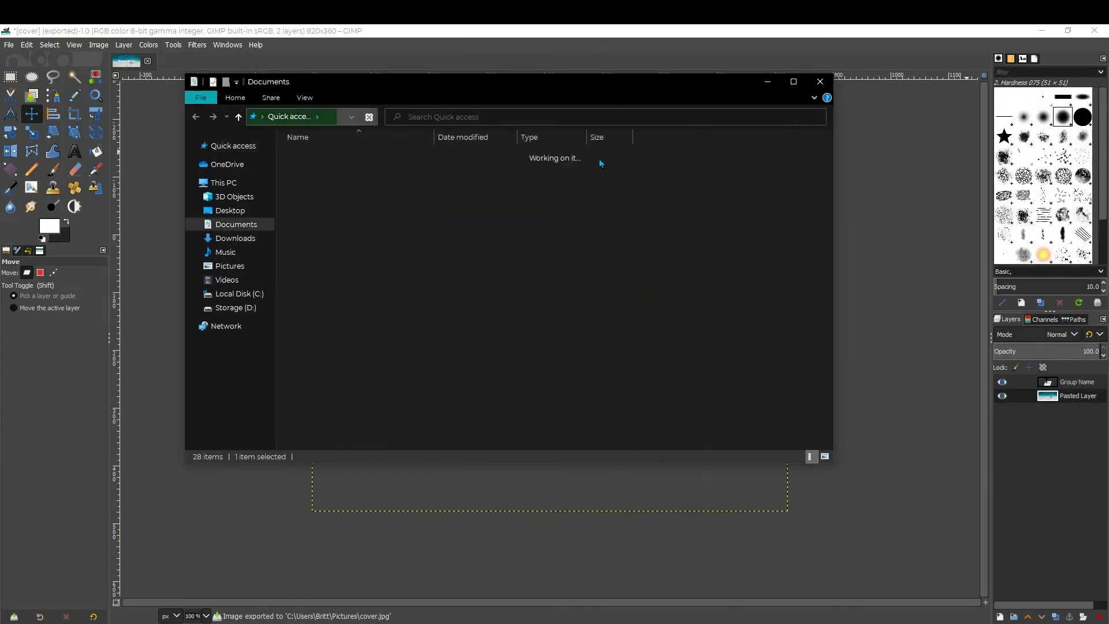
right_click(316, 257)
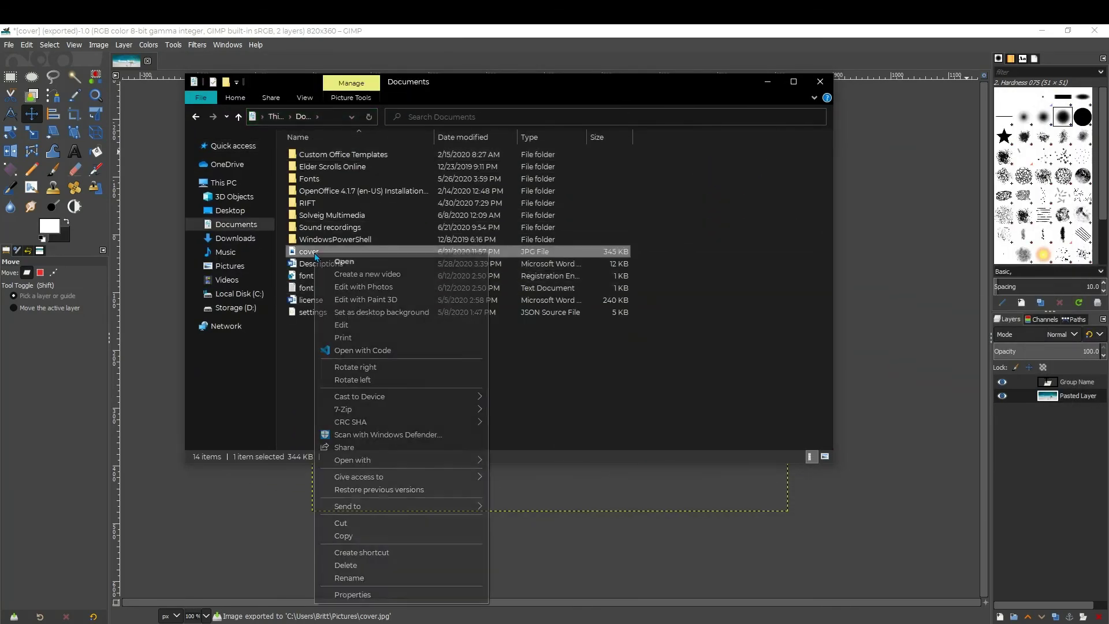
click(393, 569)
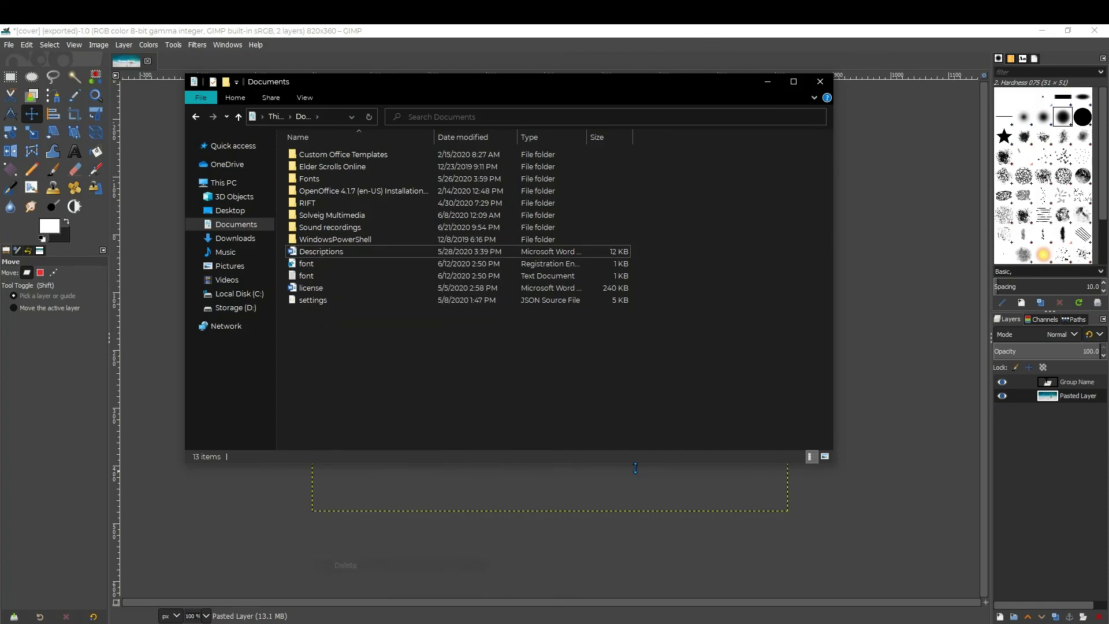
Open the exported cover image from the Pictures folder to view it
click(230, 266)
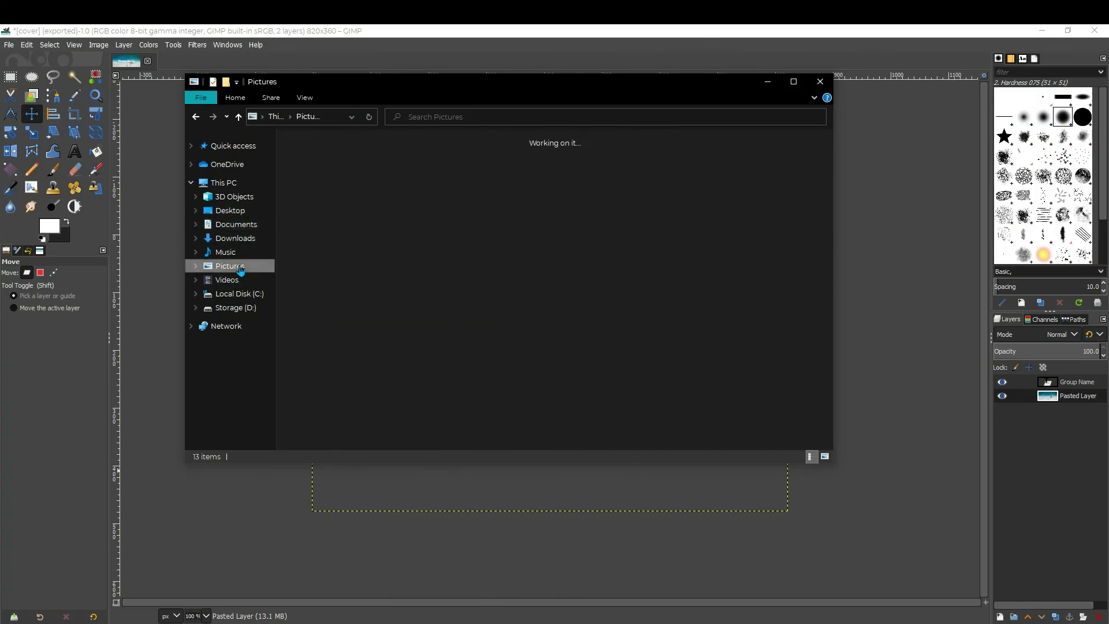
click(663, 182)
double_click(662, 182)
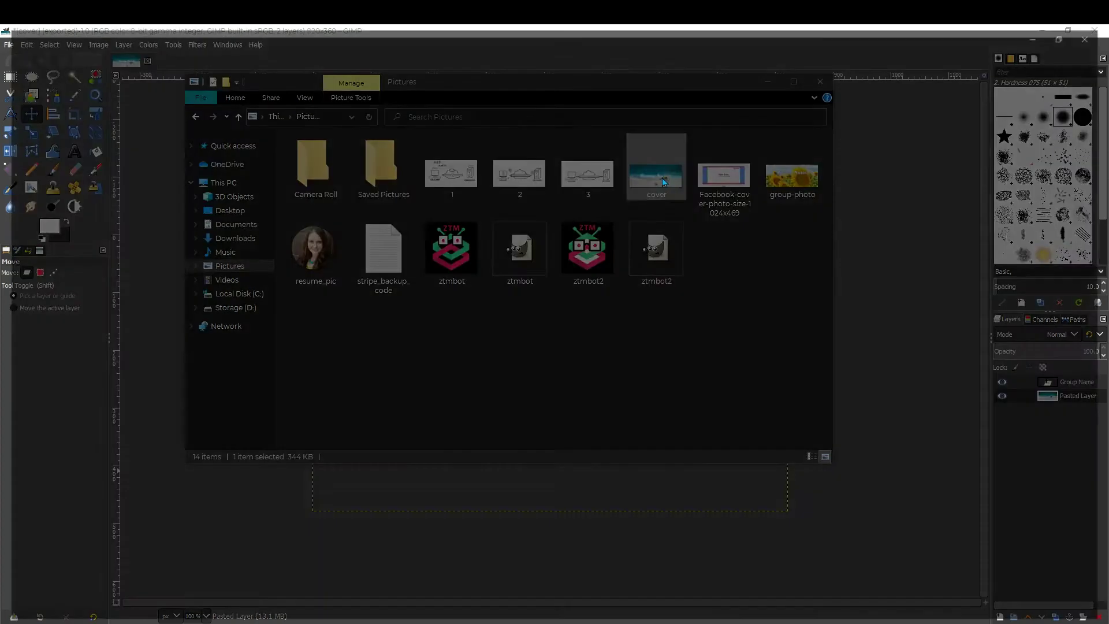